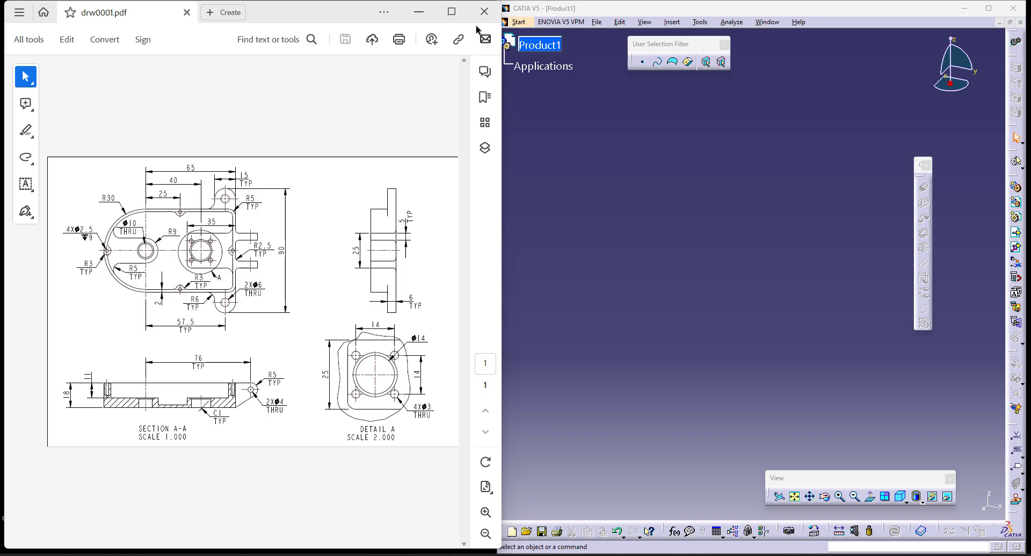
# - Examine the housing's dimensions, section view and detail view in the drw0001.pdf drawing at full size
pyautogui.click(451, 12)
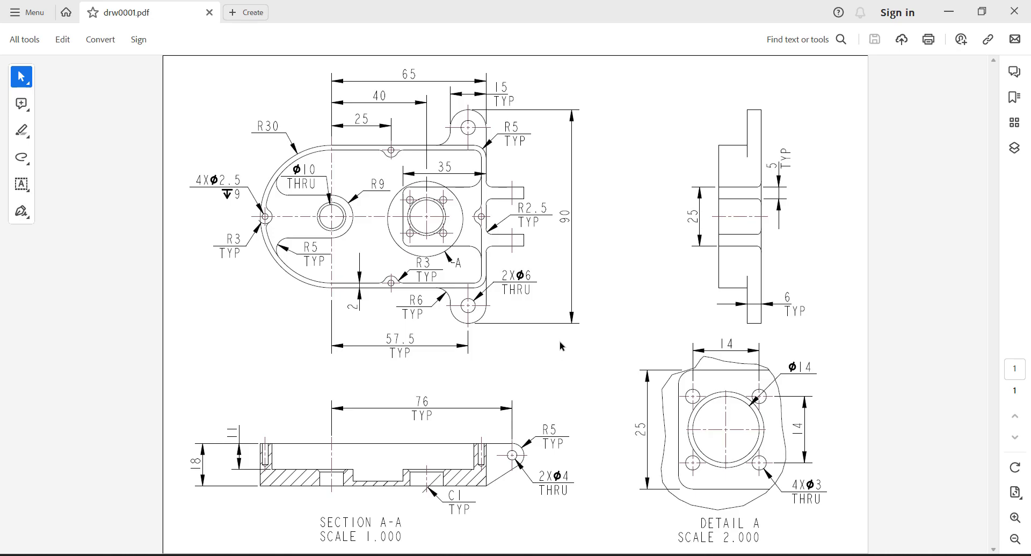
pyautogui.click(989, 15)
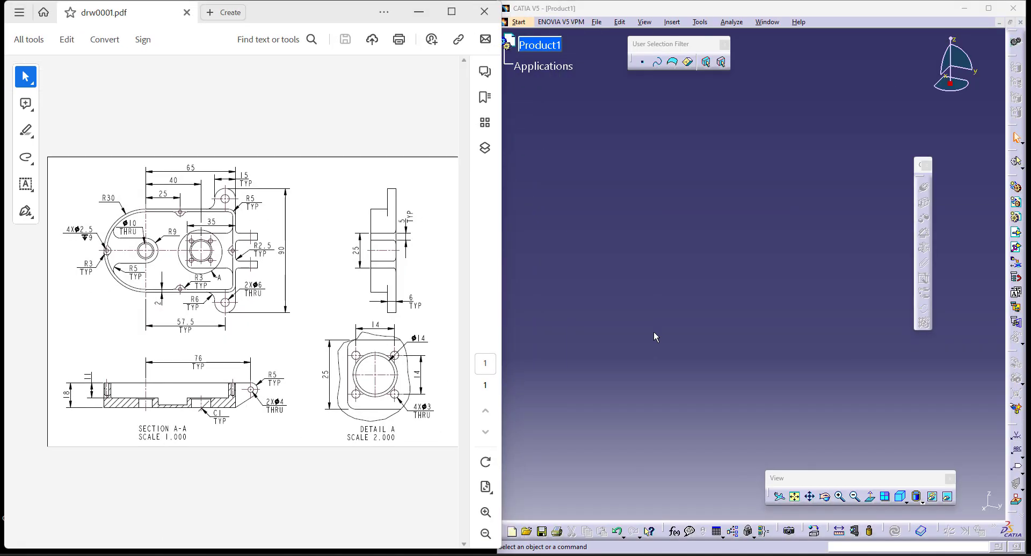
pyautogui.click(654, 334)
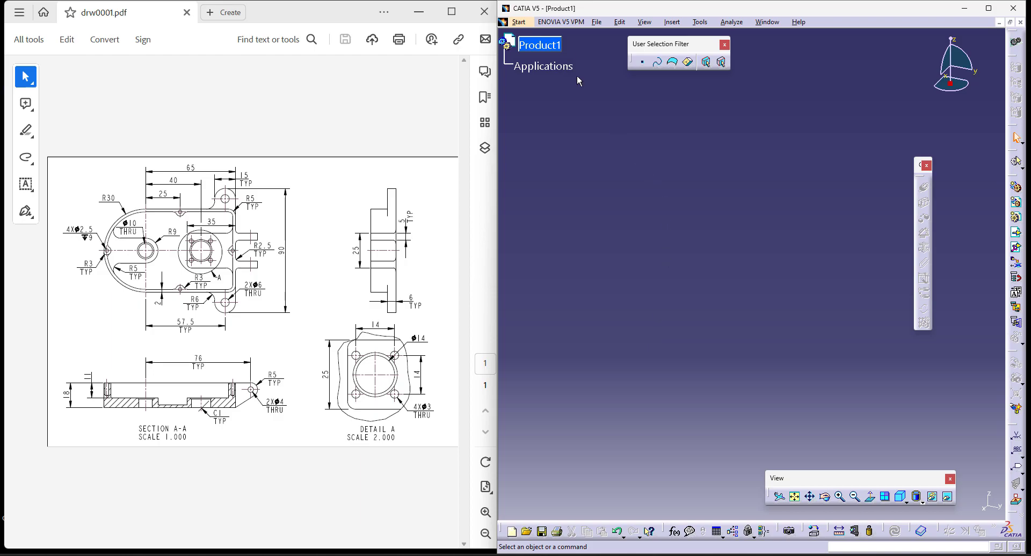
# - Create a new part in CATIA's Part Design workbench
pyautogui.click(529, 23)
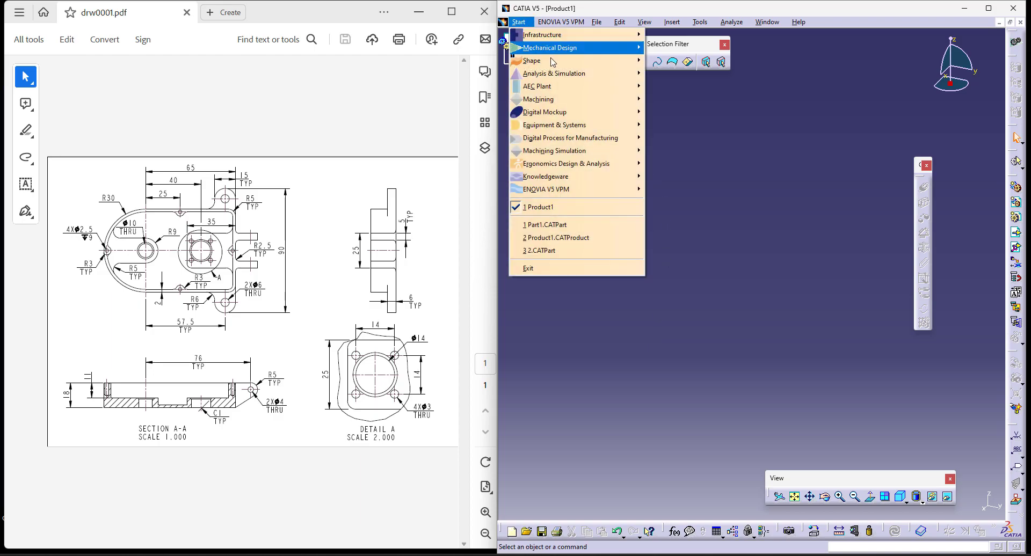
pyautogui.moveTo(553, 52)
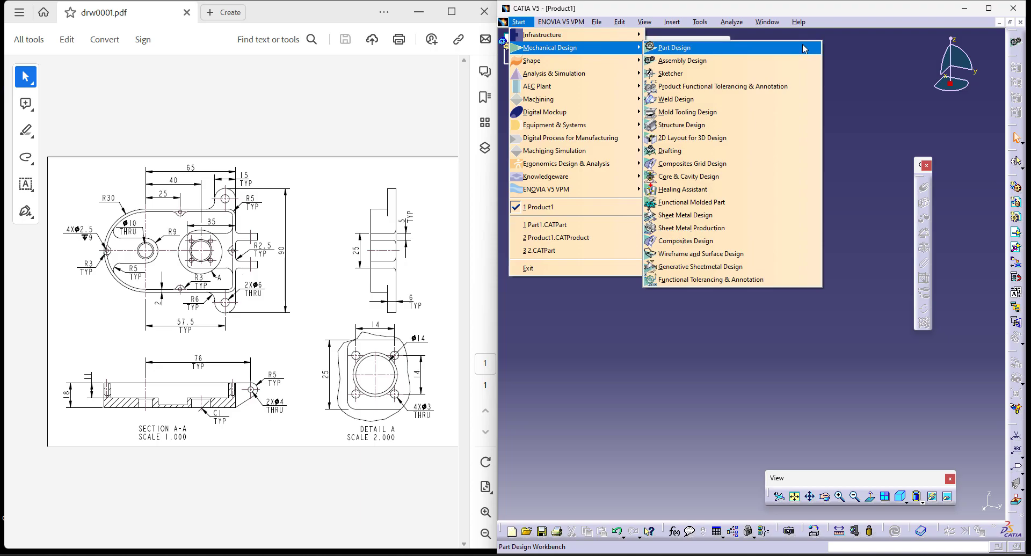
pyautogui.click(805, 49)
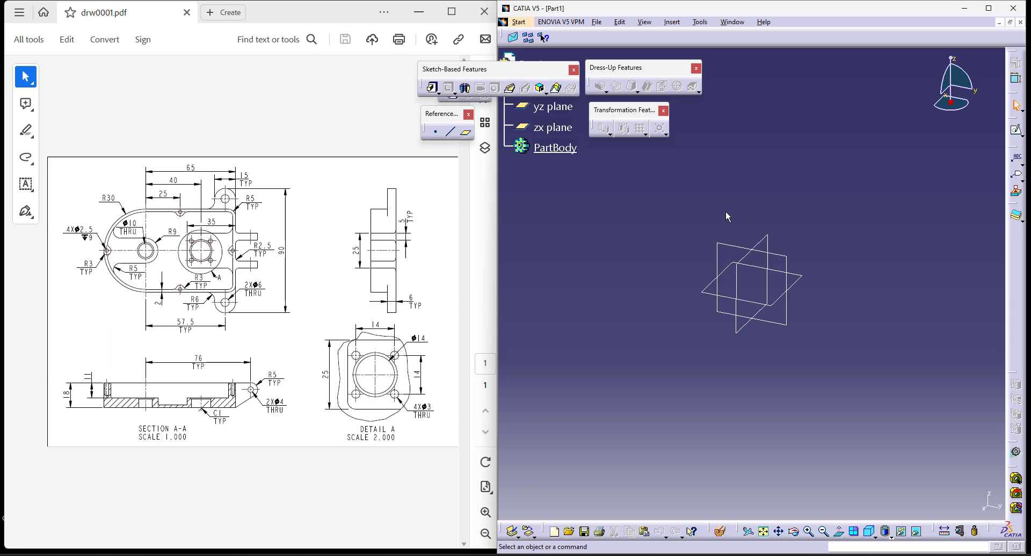
# - Start a pad and open a new profile sketch for it on the yz plane
pyautogui.click(432, 88)
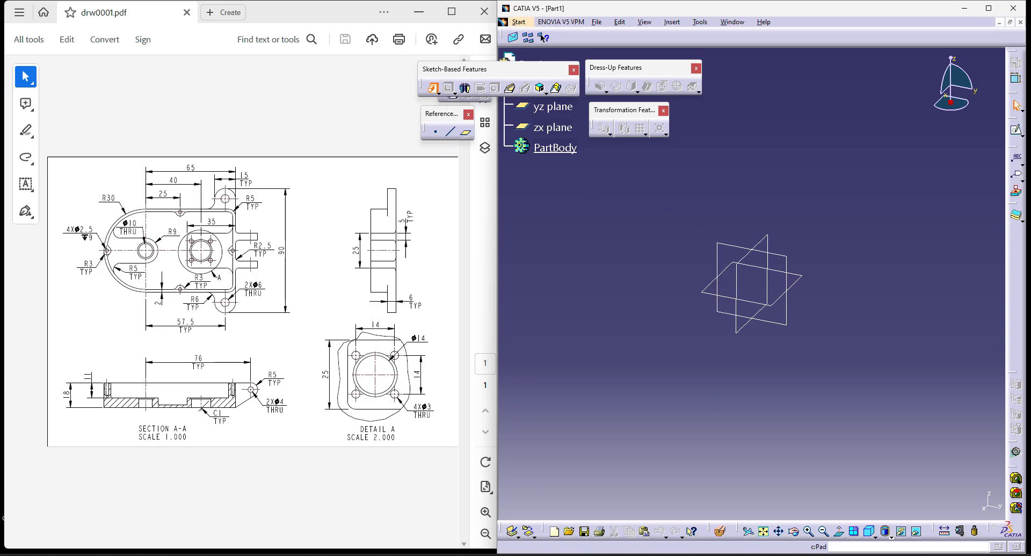
pyautogui.click(939, 332)
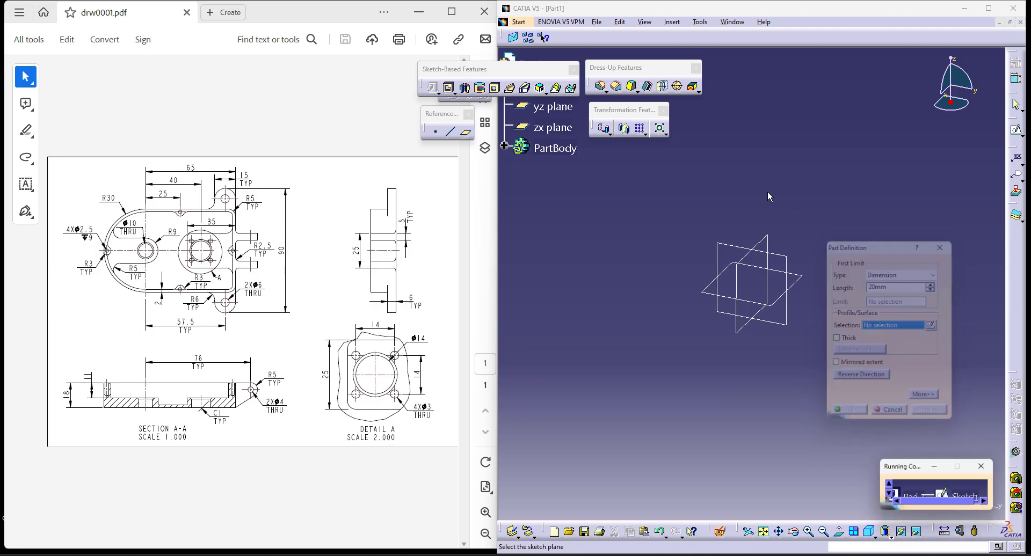
pyautogui.click(728, 250)
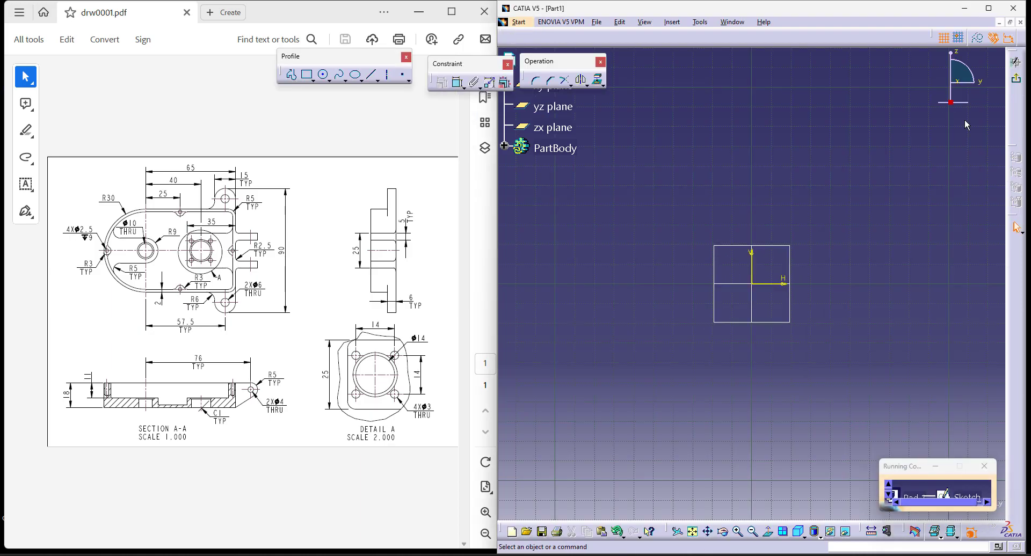
# - Sketch a semicircular arc of about 43 mm radius centred on the origin, with its open side facing positive H
pyautogui.click(328, 80)
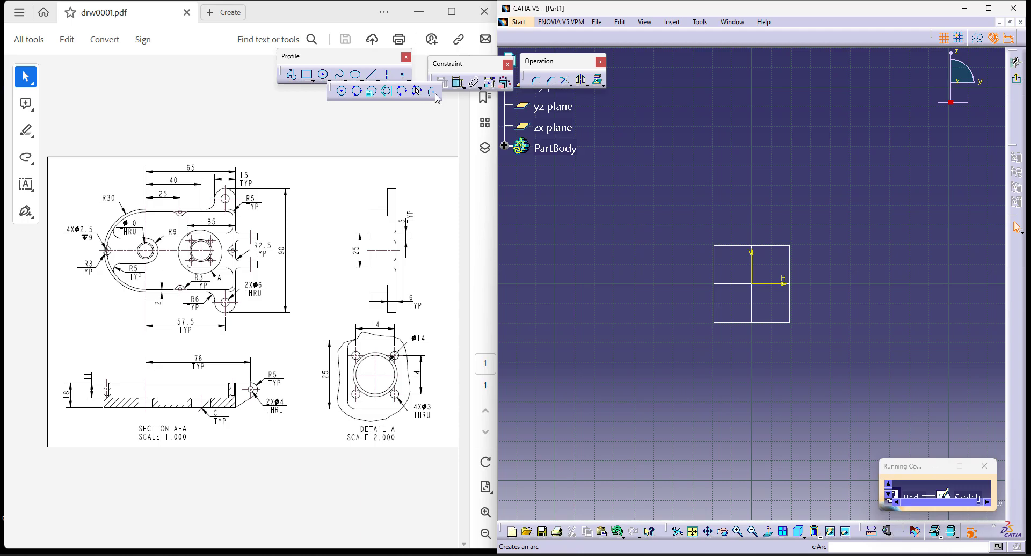
pyautogui.click(436, 95)
pyautogui.click(752, 283)
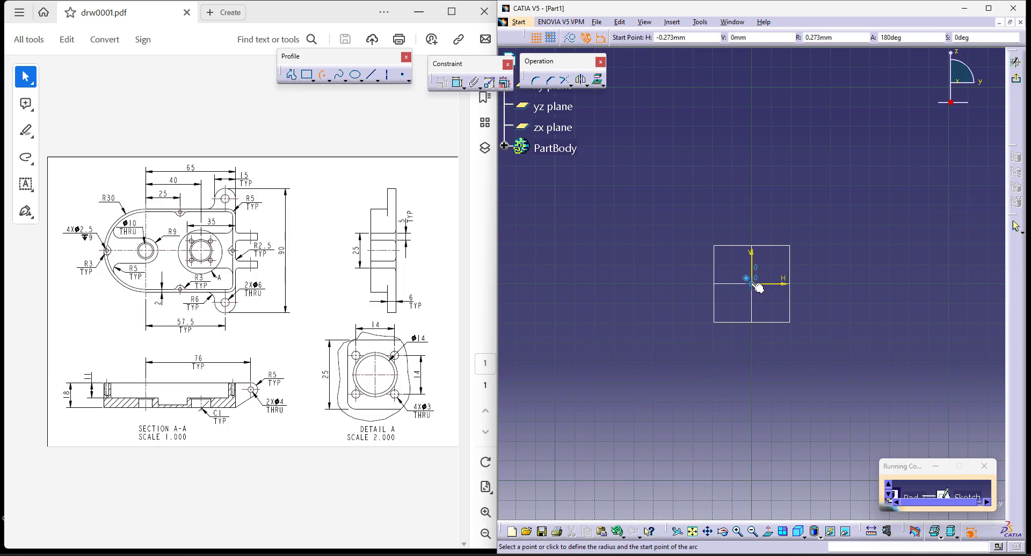
pyautogui.click(752, 199)
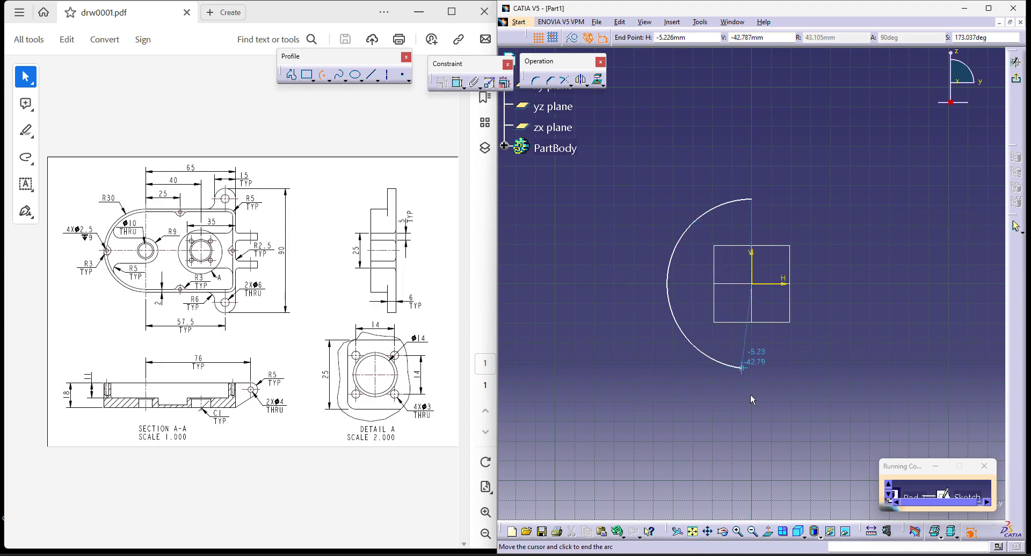
pyautogui.click(756, 366)
pyautogui.moveTo(809, 381); pyautogui.dragTo(737, 370, button='middle')
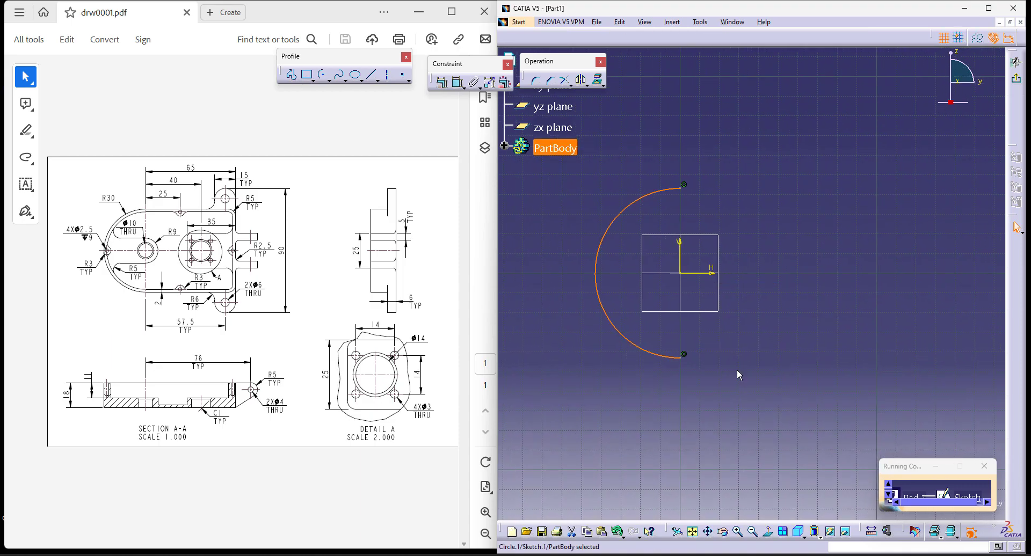
pyautogui.click(737, 369)
# - Close the profile with two horizontal lines about 73 mm long from the arc's endpoints and a vertical line joining them
pyautogui.click(291, 77)
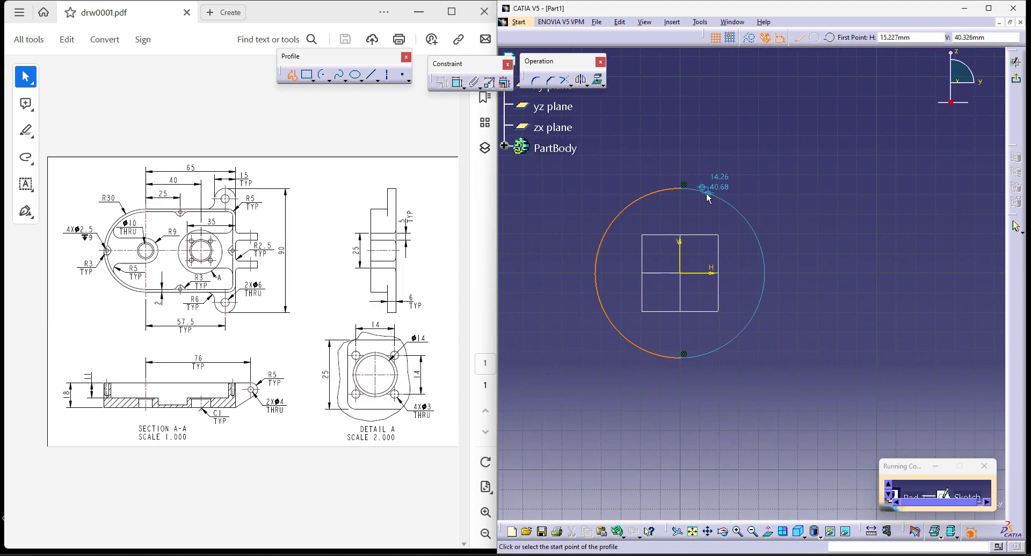
pyautogui.click(682, 188)
pyautogui.click(824, 188)
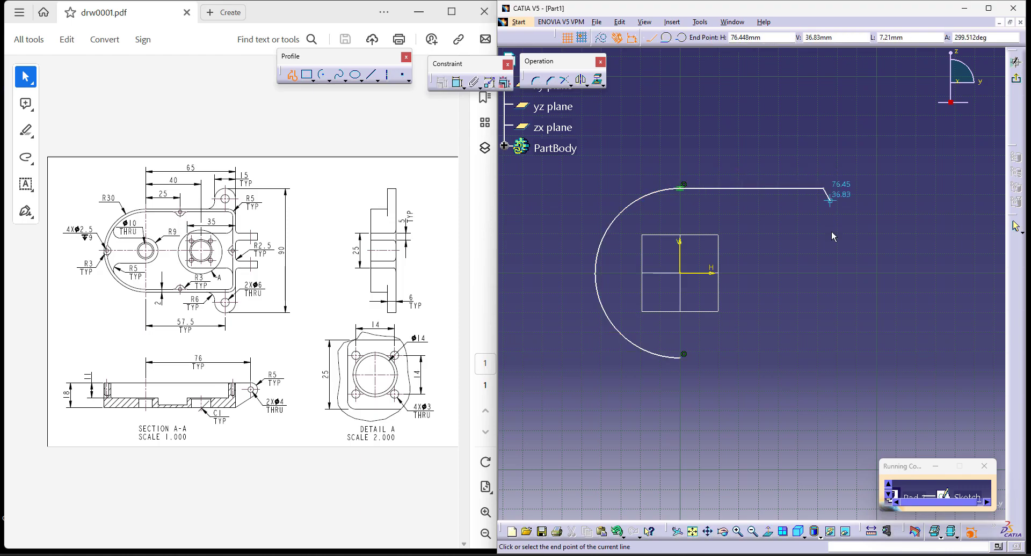
pyautogui.click(824, 357)
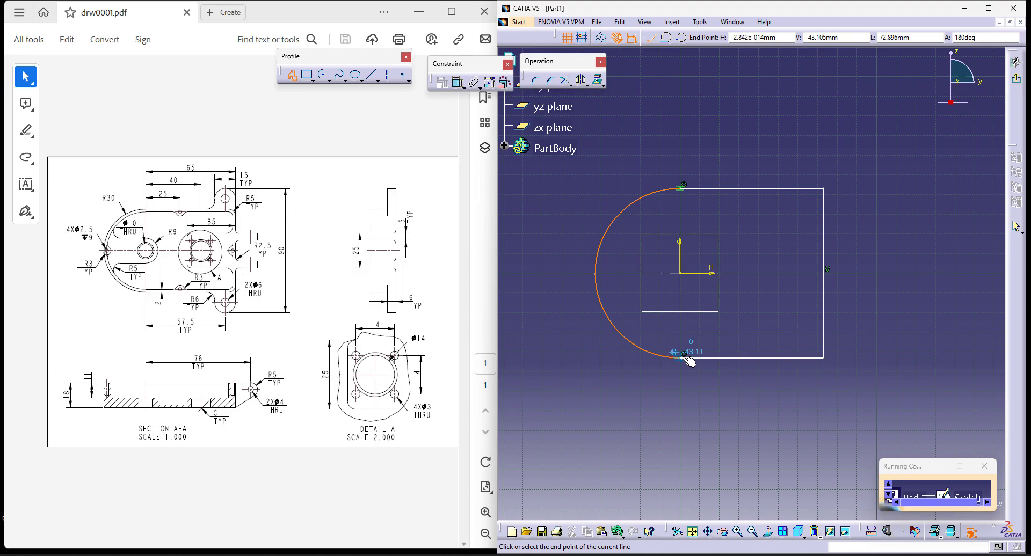
pyautogui.click(683, 357)
pyautogui.press('Escape')
pyautogui.press('Escape')
pyautogui.click(747, 427)
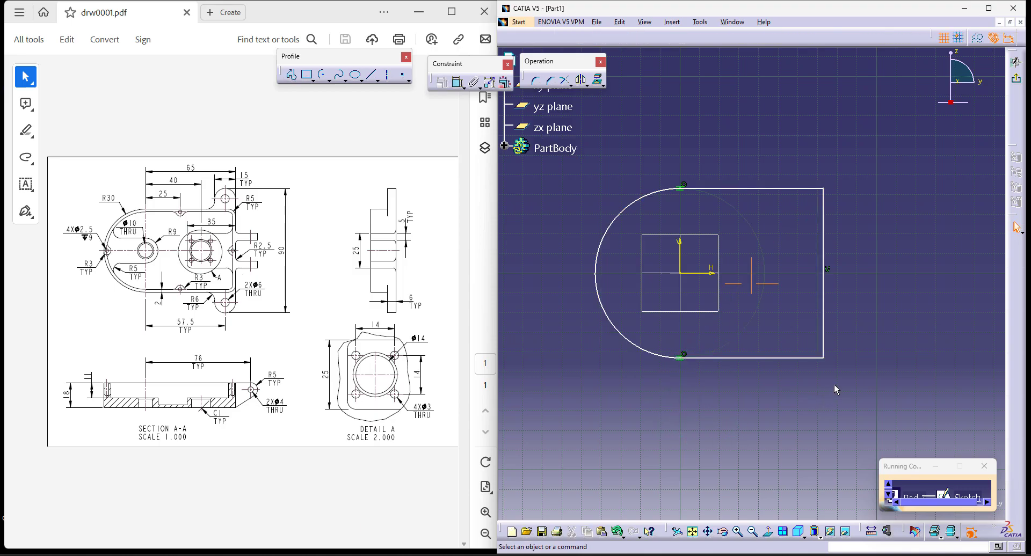
# - Dimension the arc of the profile and set its radius to 30 mm
pyautogui.moveTo(831, 388); pyautogui.dragTo(852, 356, button='middle')
pyautogui.click(457, 82)
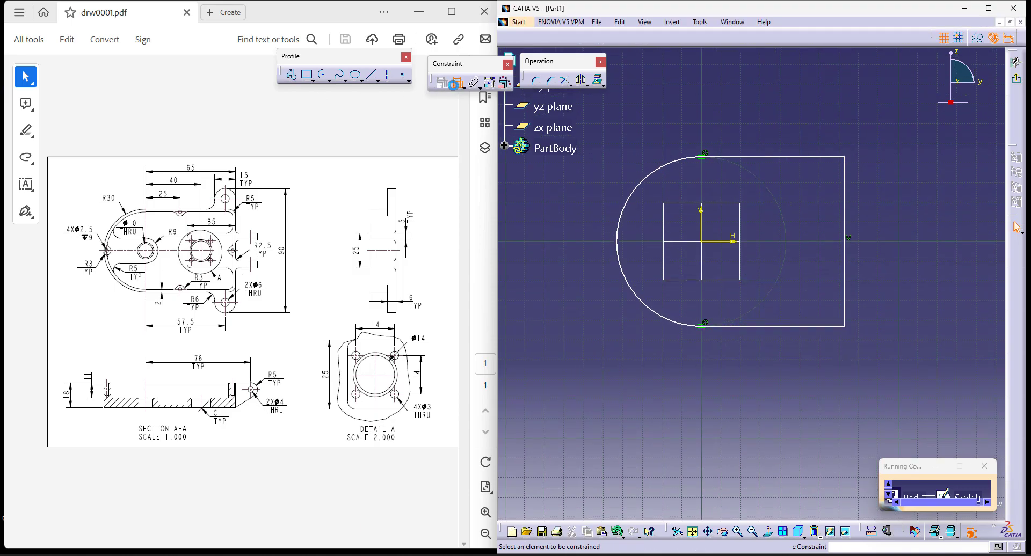
pyautogui.click(622, 267)
pyautogui.click(595, 327)
pyautogui.doubleClick(590, 322)
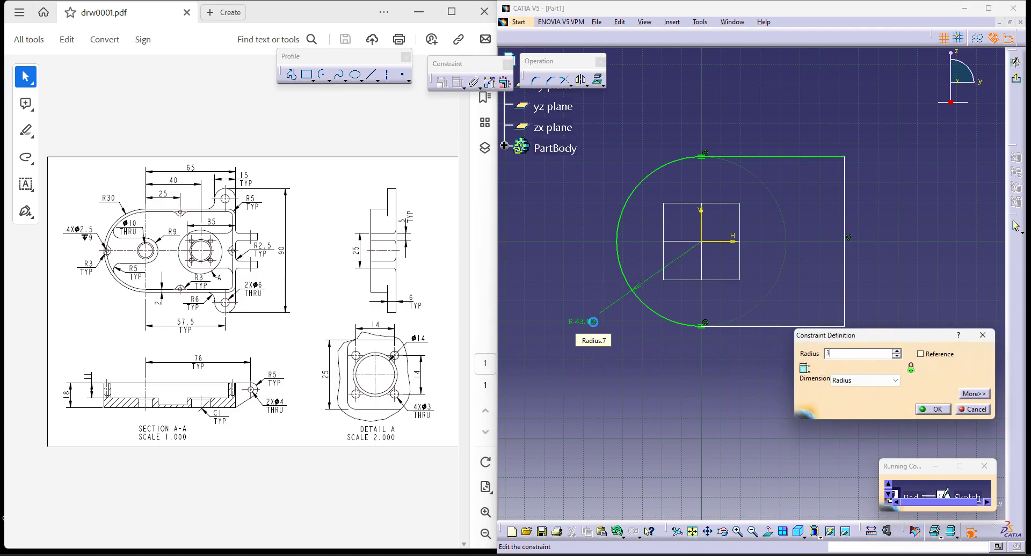
pyautogui.write('30')
pyautogui.press('Return')
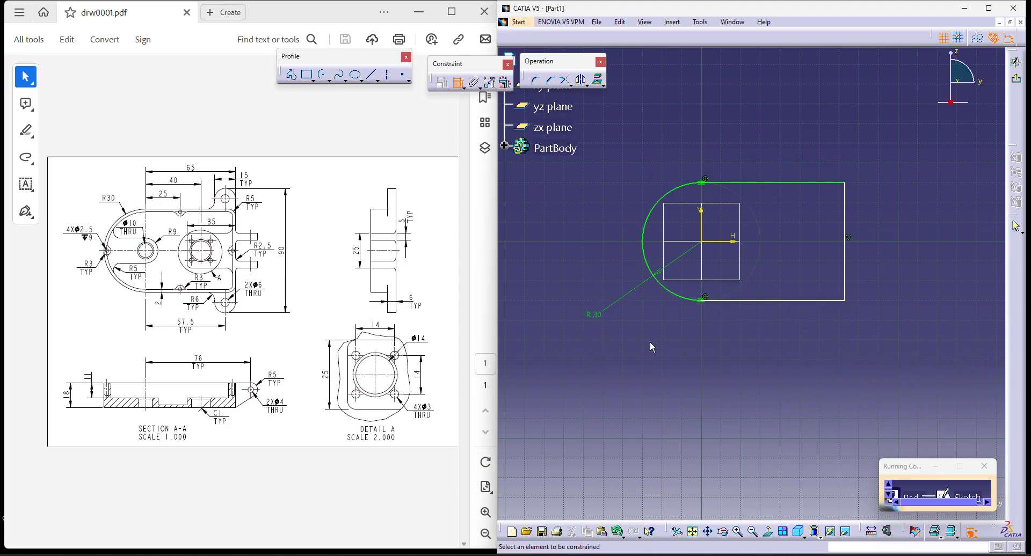
# - Dimension the distance from the vertical axis to the profile's vertical line and set it to 65 mm
pyautogui.click(701, 223)
pyautogui.click(844, 244)
pyautogui.doubleClick(798, 143)
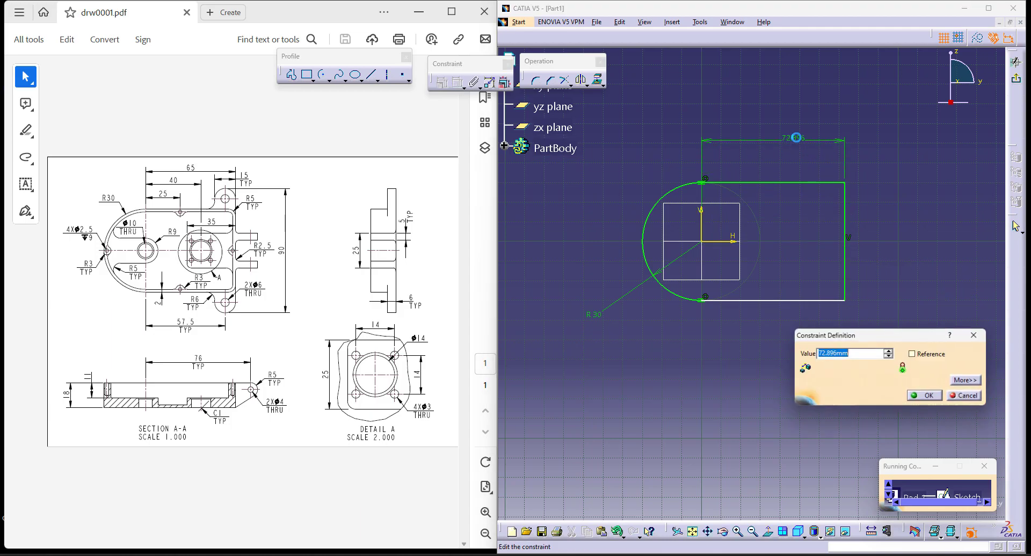
pyautogui.write('65')
pyautogui.press('Return')
pyautogui.press('Escape')
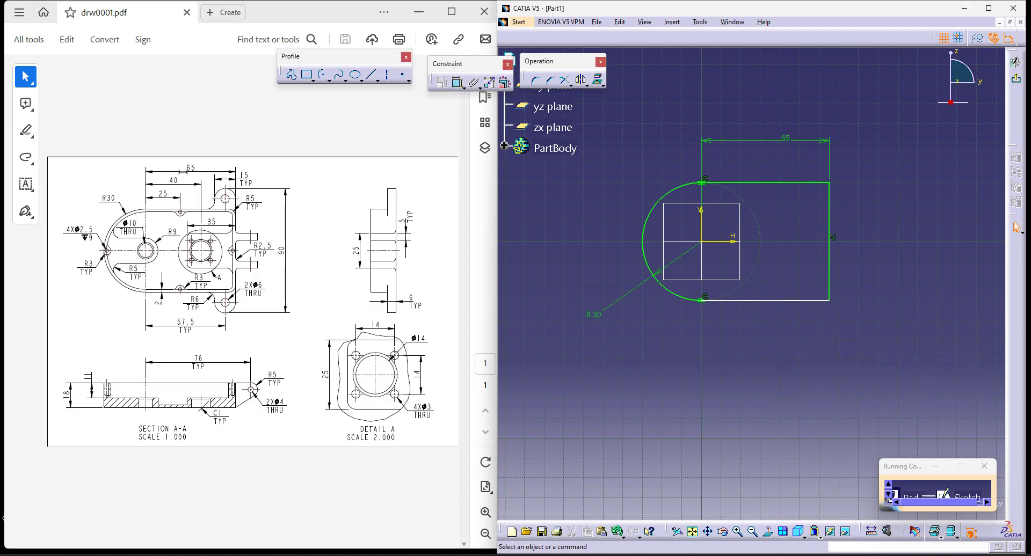
# - Test the lower line's freedom, undo the move, constrain the line as horizontal and shift the radius dimension closer to the arc
pyautogui.moveTo(731, 309); pyautogui.dragTo(730, 359)
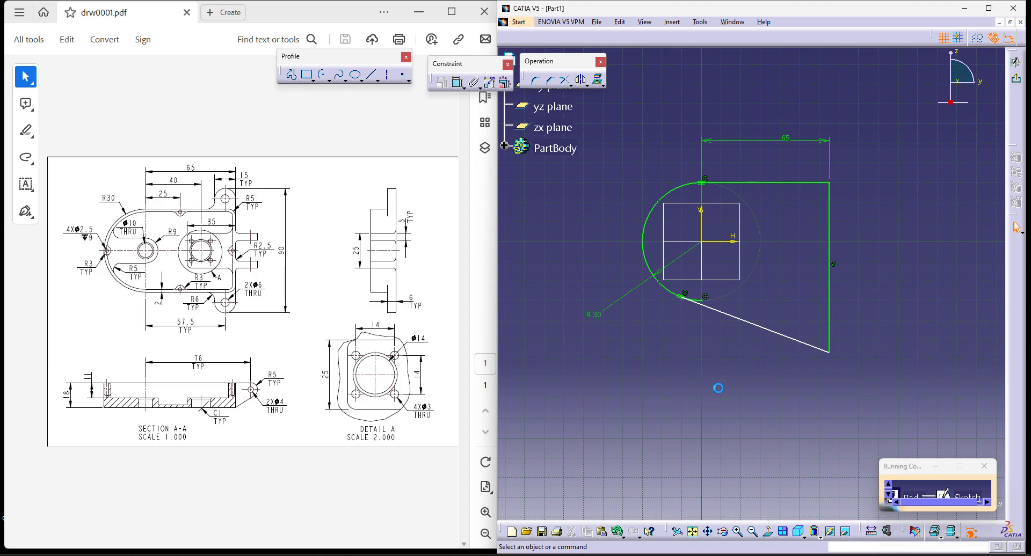
pyautogui.hotkey('ctrl', 'z')
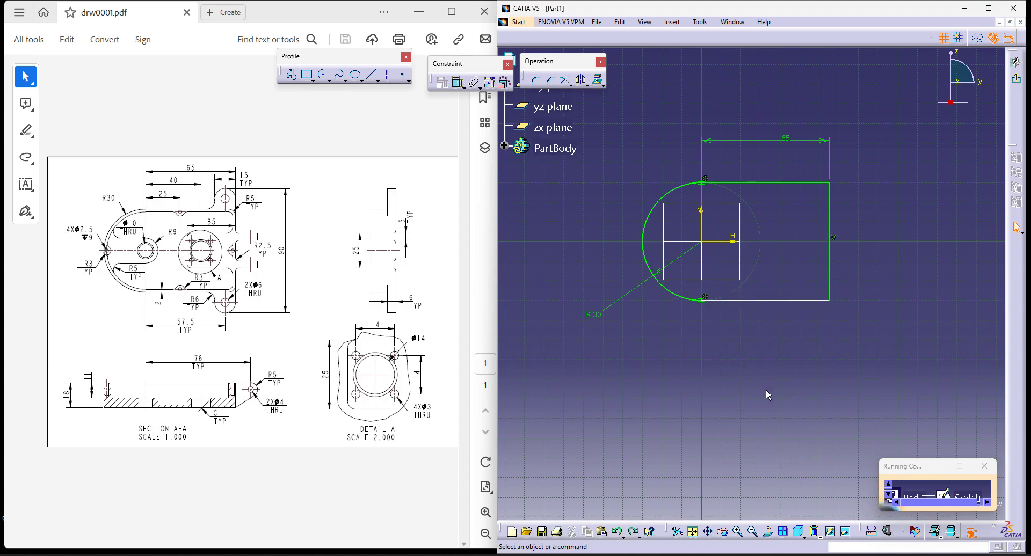
pyautogui.click(772, 302)
pyautogui.rightClick(733, 350)
pyautogui.click(789, 415)
pyautogui.moveTo(601, 315); pyautogui.dragTo(643, 285)
# - Finish the sketch and extrude the profile as a pad 18 mm long
pyautogui.click(1017, 89)
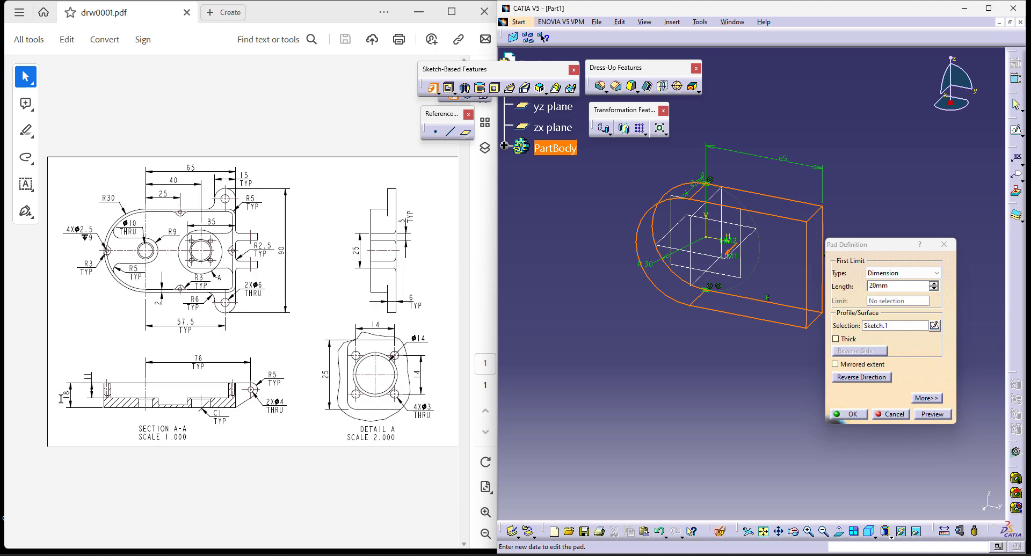
pyautogui.doubleClick(905, 286)
pyautogui.write('18')
pyautogui.click(842, 414)
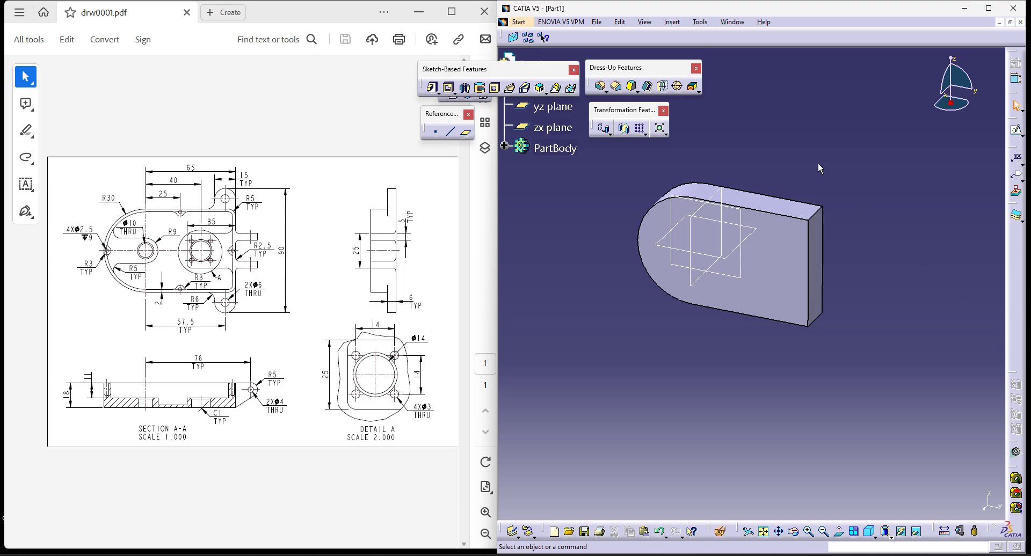
# - Shell the pad with a 2 mm wall thickness, removing its large front face
pyautogui.click(648, 86)
pyautogui.click(773, 241)
pyautogui.click(934, 431)
pyautogui.write('2')
pyautogui.press('Return')
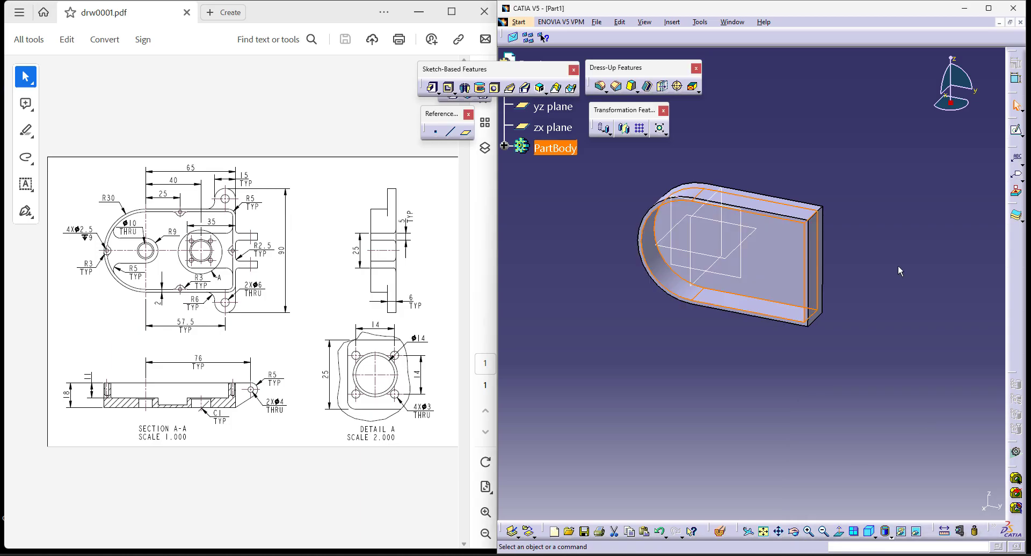
pyautogui.click(898, 266)
# - Fillet the upper outer corner edge at the straight end of the body with a 5 mm radius
pyautogui.click(600, 85)
pyautogui.click(814, 214)
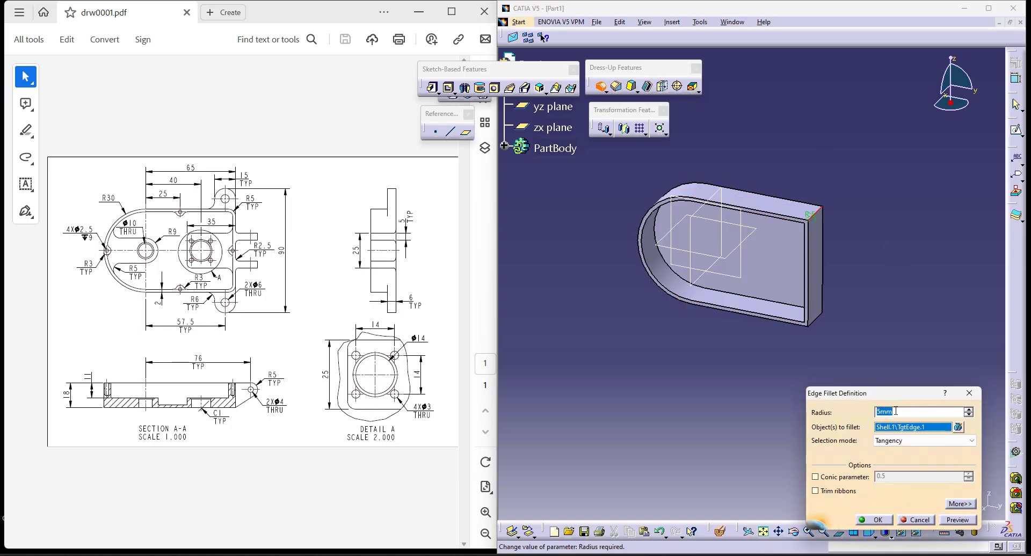
pyautogui.press('Return')
# - Change the radius of the upper corner's edge fillet to 25 mm
pyautogui.keyDown('ctrl'); pyautogui.moveTo(867, 367); pyautogui.dragTo(785, 389, button='middle'); pyautogui.keyUp('ctrl')
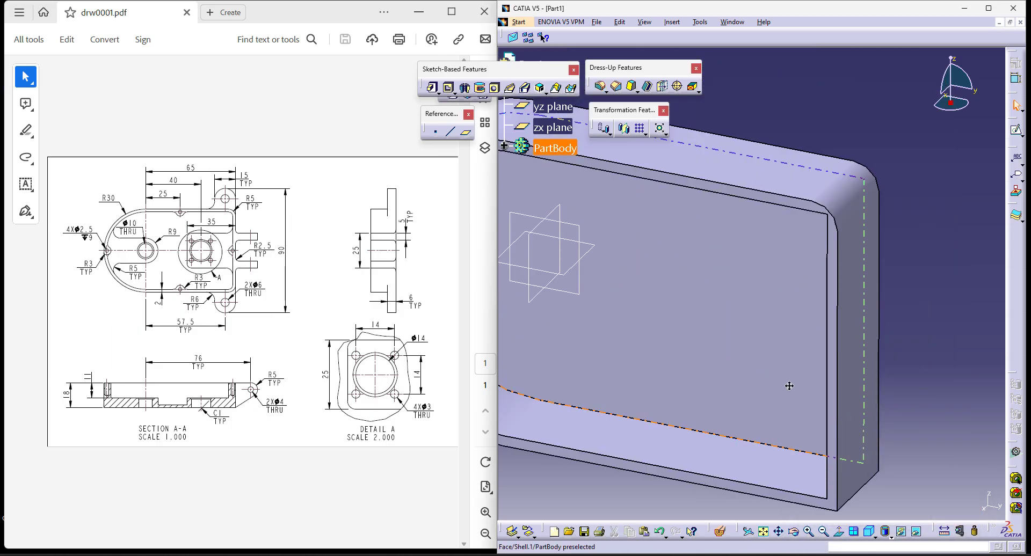
pyautogui.doubleClick(863, 202)
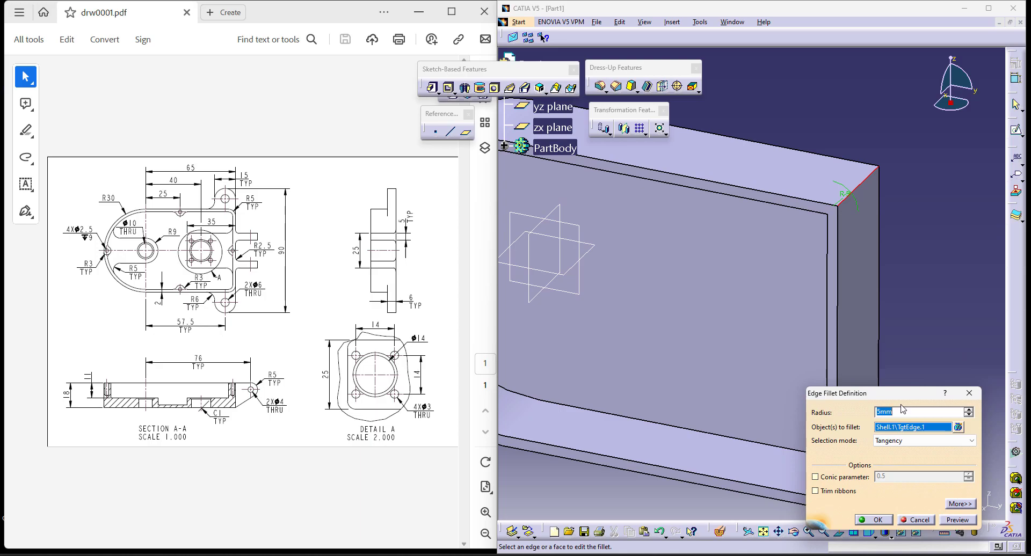
pyautogui.write('2')
pyautogui.press('Return')
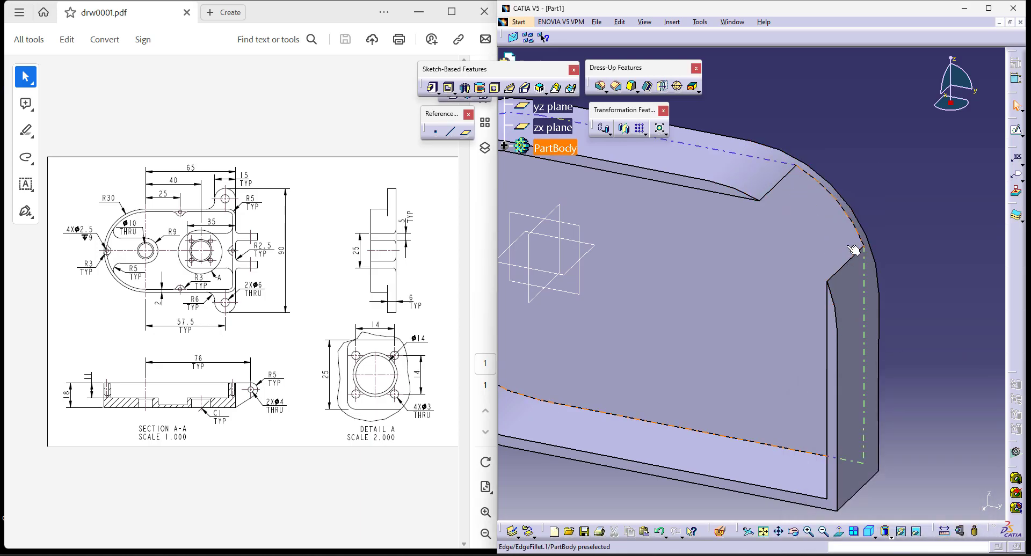
pyautogui.keyDown('ctrl'); pyautogui.moveTo(920, 185); pyautogui.dragTo(911, 253, button='middle'); pyautogui.keyUp('ctrl')
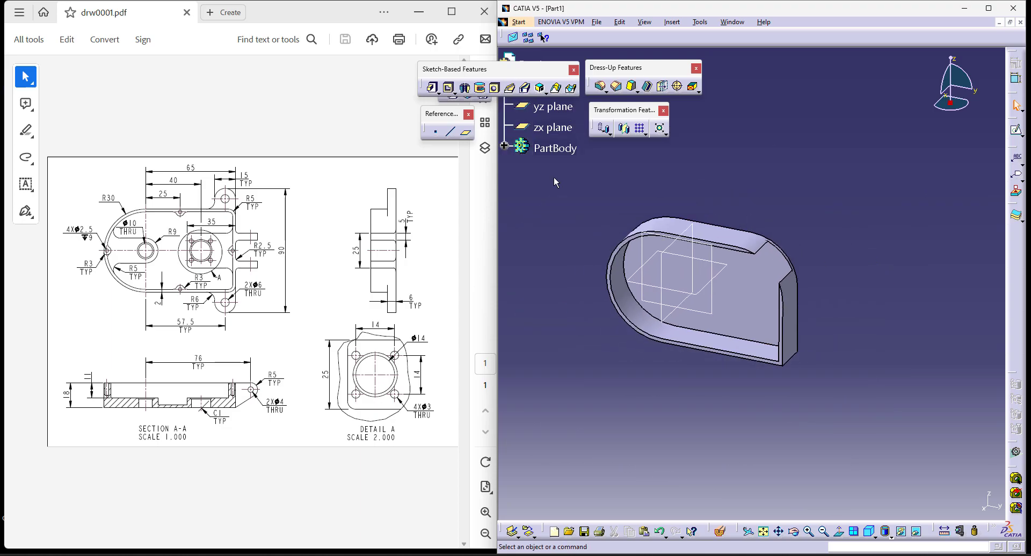
# - Delete the shell and the corner edge fillet from the part body, keeping only the pad
pyautogui.click(504, 146)
pyautogui.rightClick(563, 211)
pyautogui.click(612, 369)
pyautogui.rightClick(575, 211)
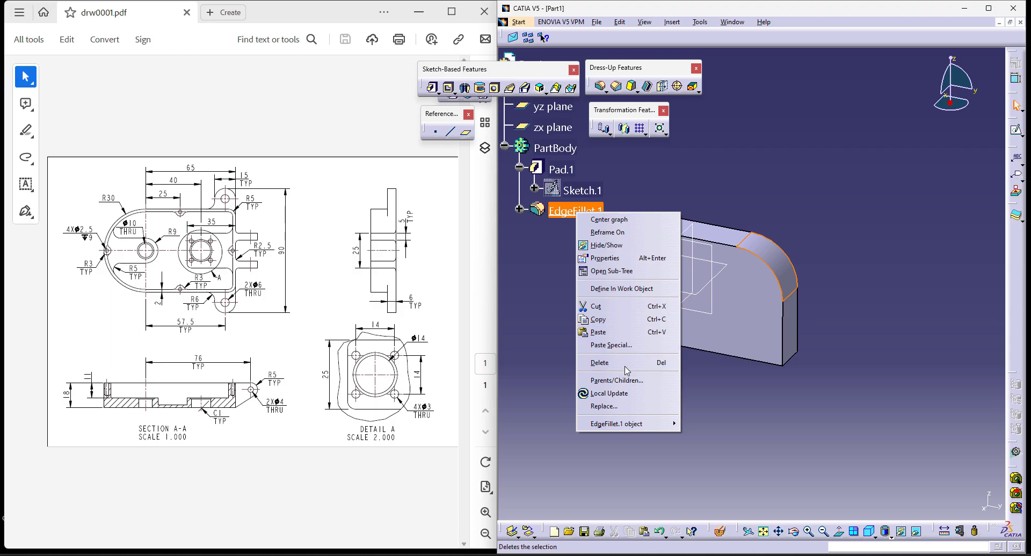
pyautogui.click(644, 364)
pyautogui.click(881, 303)
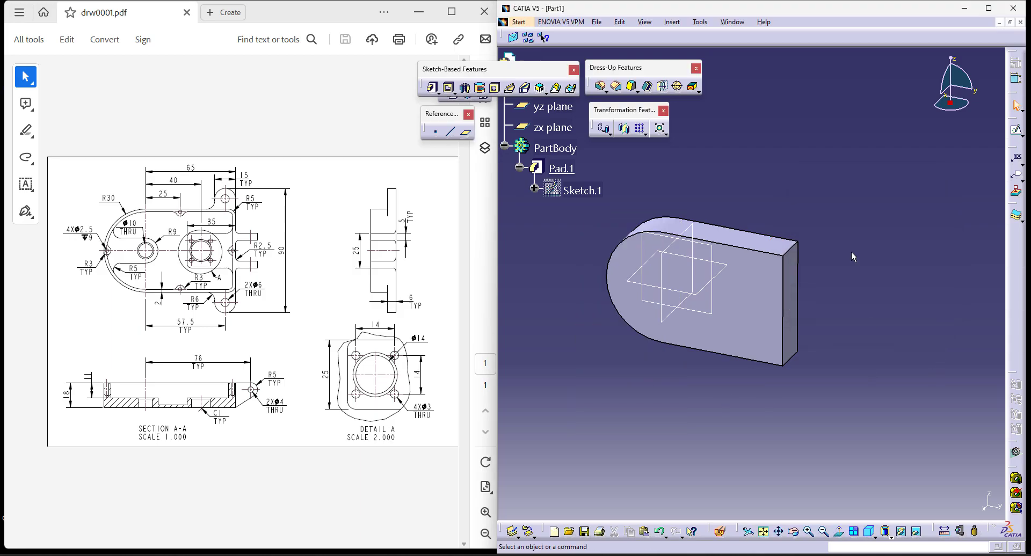
# - Fillet both outer corner edges at the straight end of the pad with a 5 mm radius
pyautogui.click(599, 86)
pyautogui.click(793, 247)
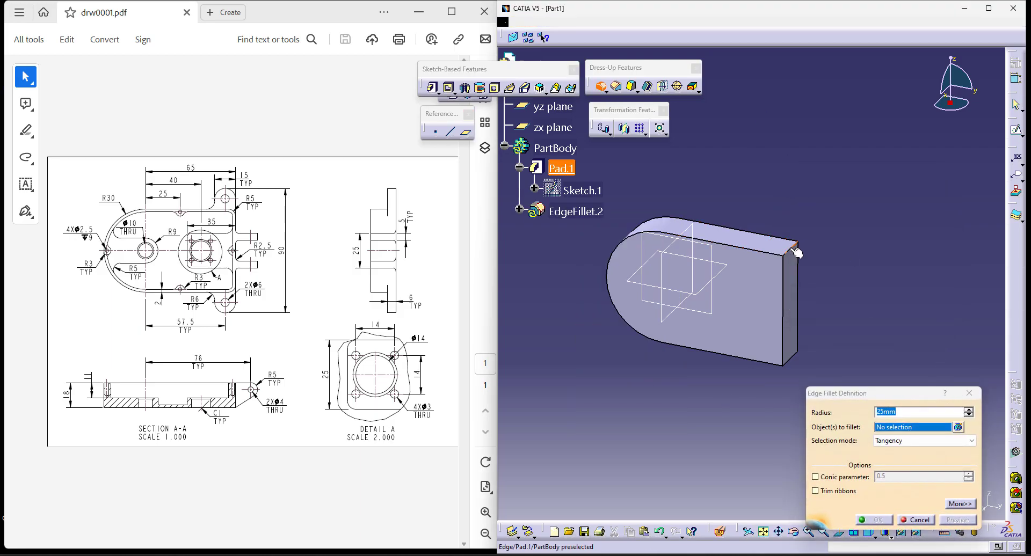
pyautogui.click(795, 365)
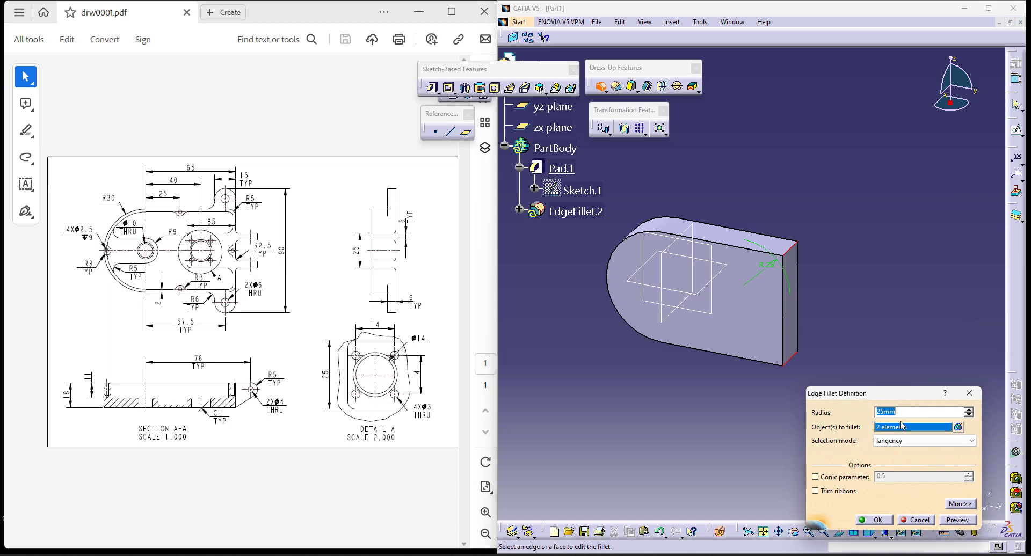
pyautogui.click(498, 444)
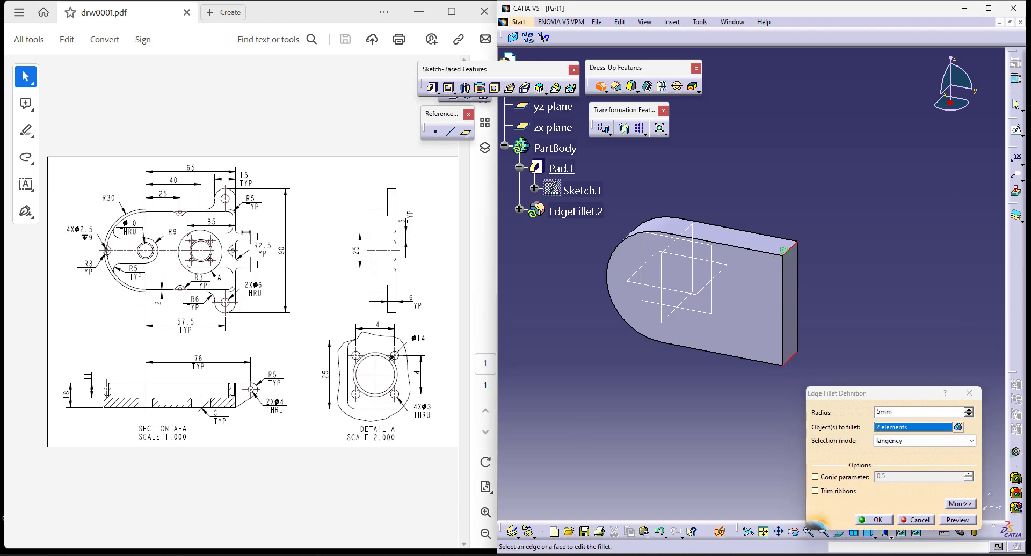
pyautogui.click(877, 521)
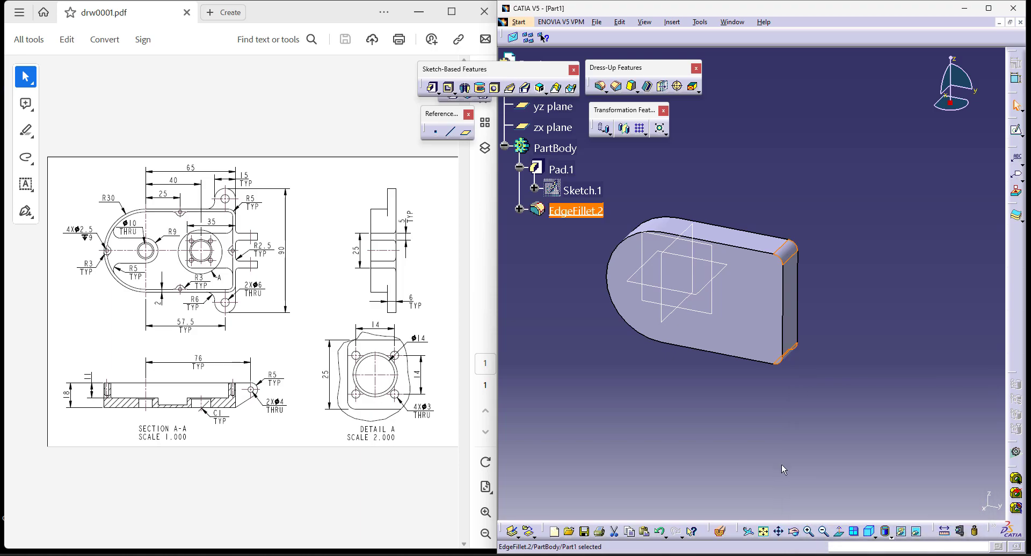
# - Shell the filleted body with a 2 mm inside thickness, removing the large front face
pyautogui.click(647, 87)
pyautogui.click(751, 288)
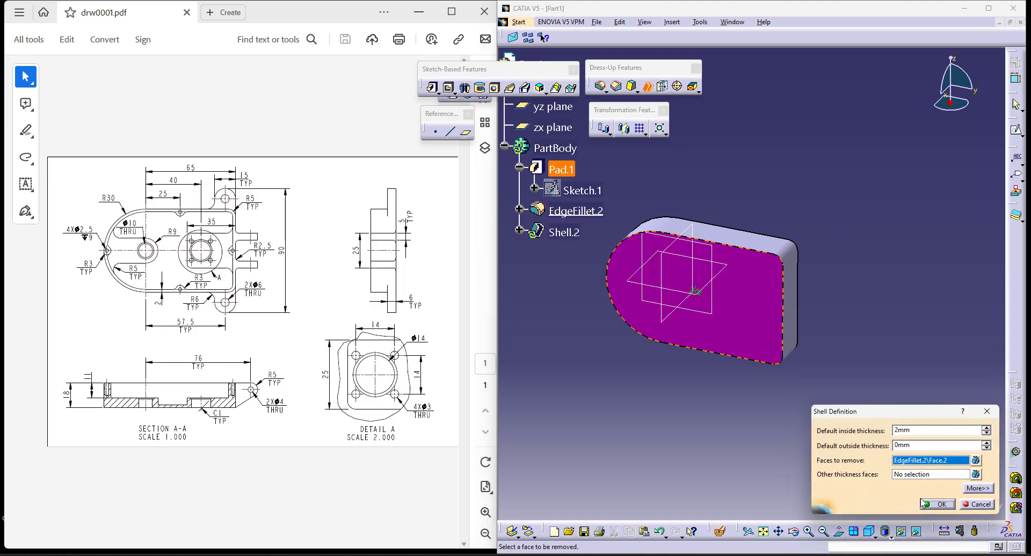
pyautogui.click(937, 505)
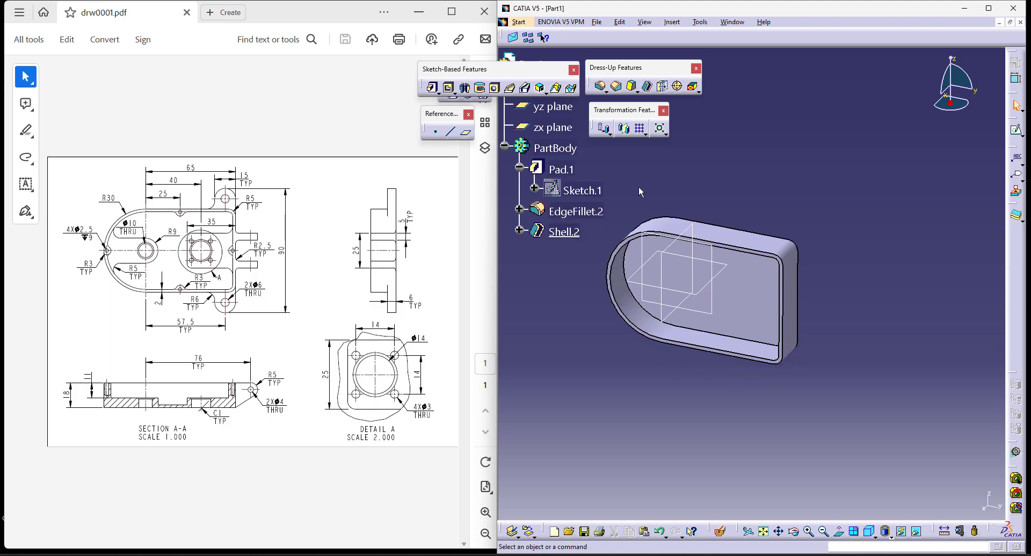
# - Create a reference plane offset 11 mm from the shell's rim face, reversed towards the inside of the housing
pyautogui.moveTo(667, 174); pyautogui.dragTo(694, 173, button='middle')
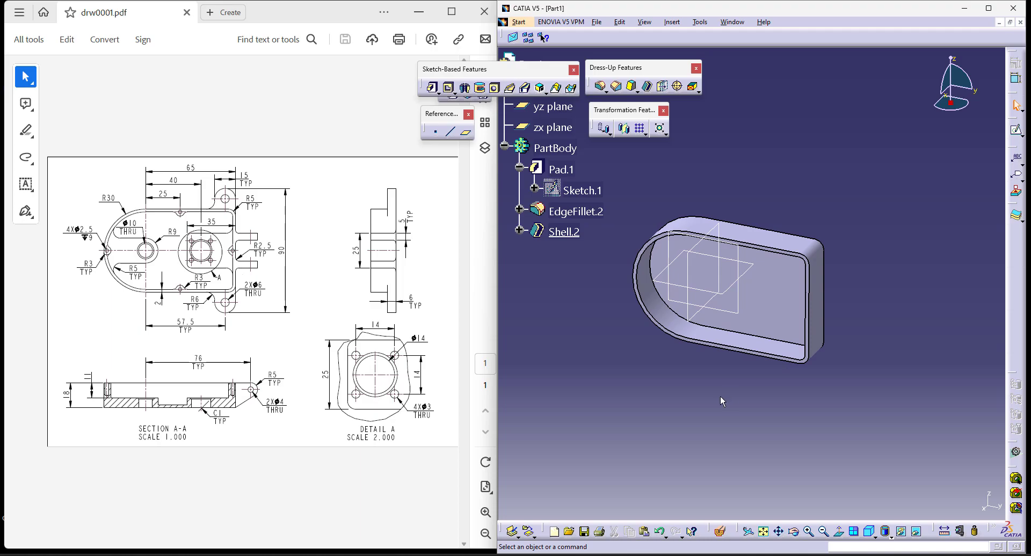
pyautogui.keyDown('ctrl'); pyautogui.moveTo(707, 410); pyautogui.dragTo(712, 375, button='middle'); pyautogui.keyUp('ctrl')
pyautogui.moveTo(666, 404); pyautogui.dragTo(691, 397, button='middle')
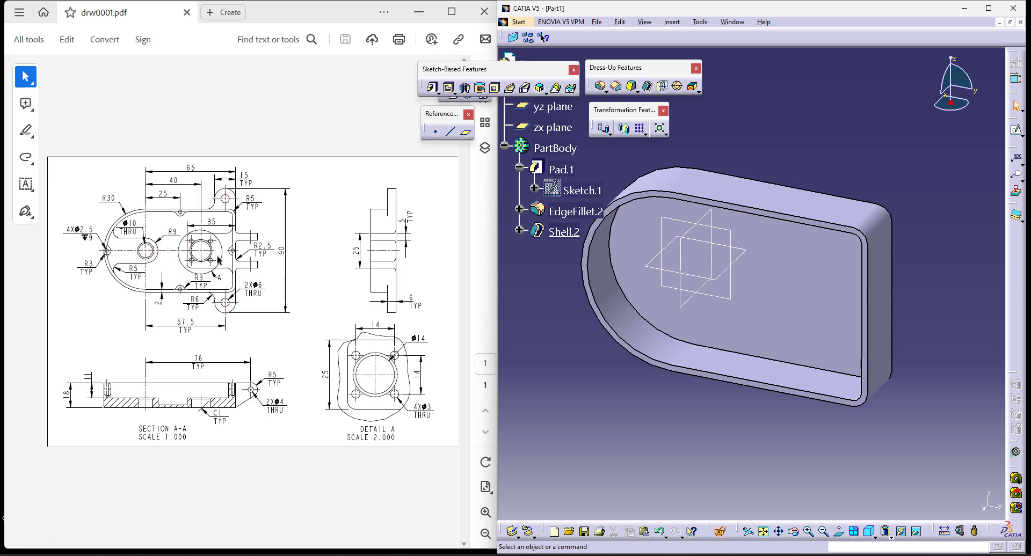
pyautogui.moveTo(630, 450); pyautogui.dragTo(711, 221, button='middle')
pyautogui.click(712, 221)
pyautogui.moveTo(711, 326); pyautogui.dragTo(703, 407, button='middle')
pyautogui.click(466, 132)
pyautogui.click(819, 217)
pyautogui.click(856, 204)
pyautogui.write('11')
pyautogui.press('Return')
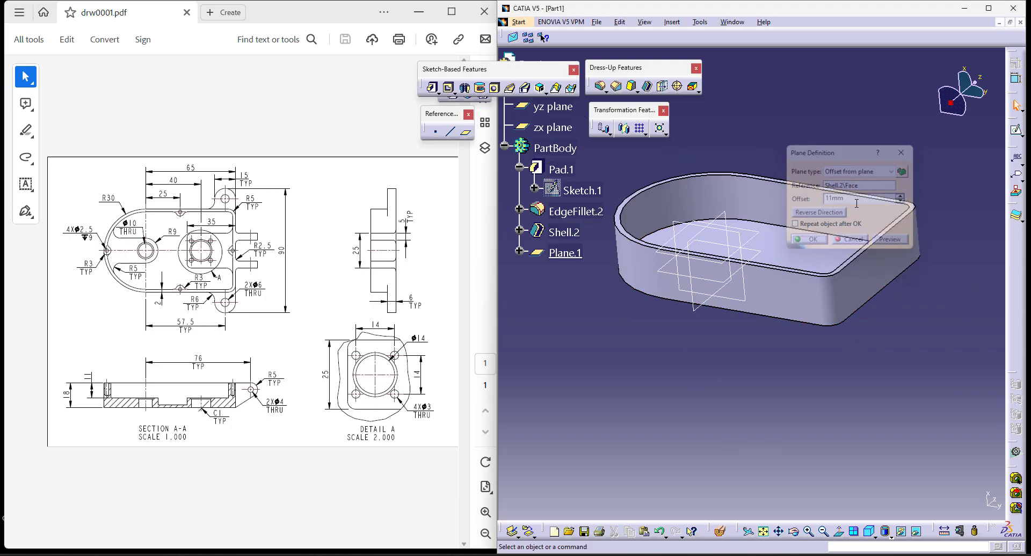
pyautogui.click(433, 89)
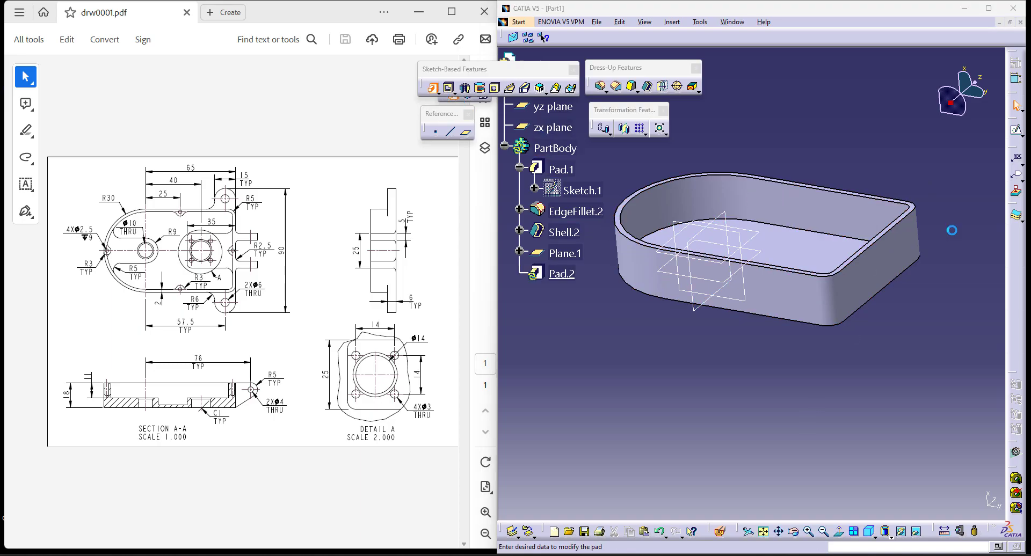
pyautogui.click(935, 325)
pyautogui.click(564, 253)
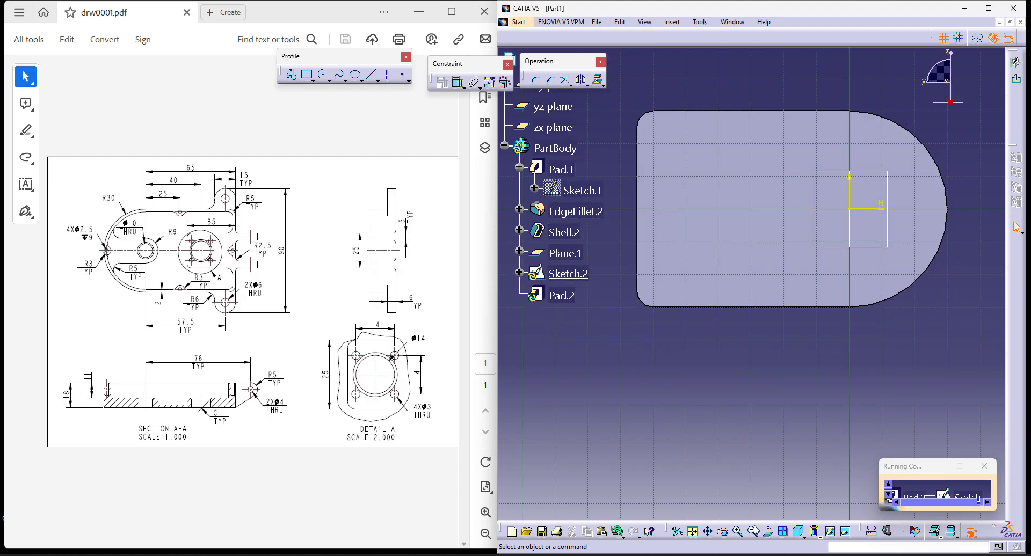
pyautogui.click(765, 534)
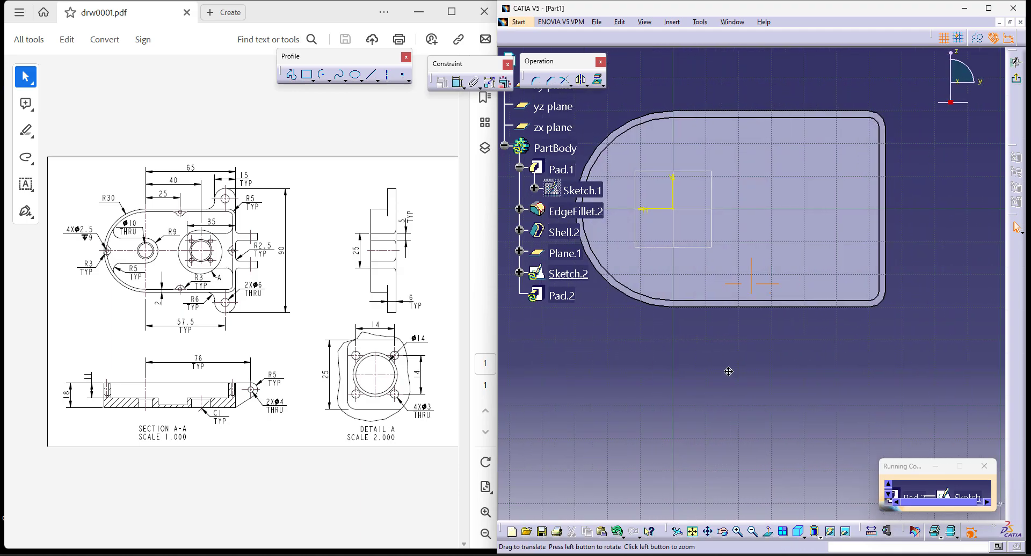
pyautogui.click(628, 242)
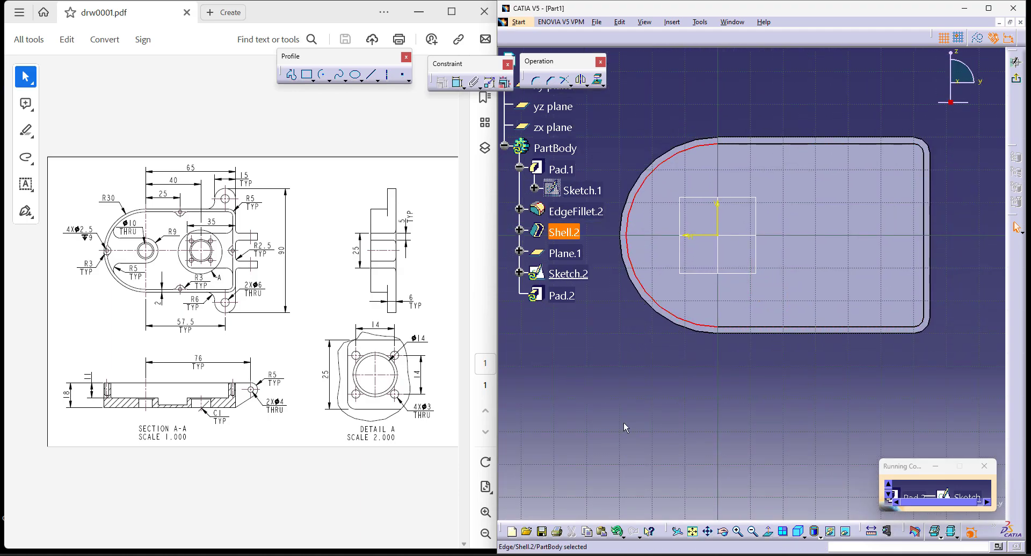
pyautogui.click(598, 79)
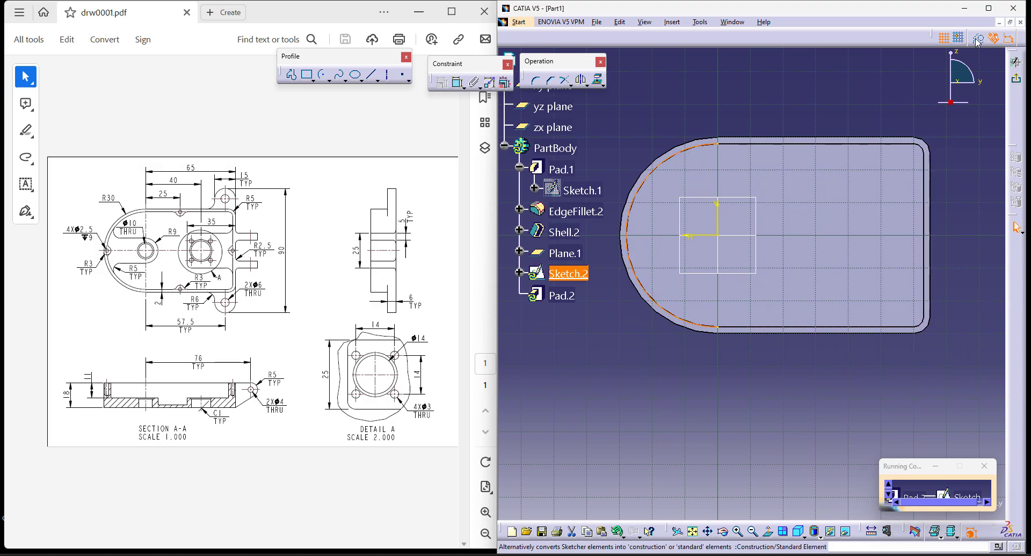
pyautogui.click(713, 100)
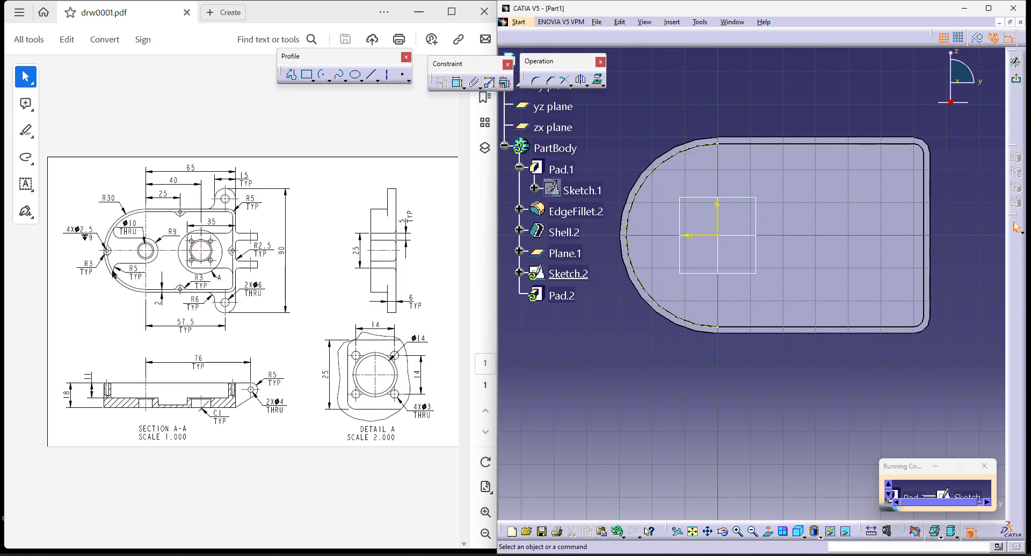
pyautogui.moveTo(751, 432); pyautogui.dragTo(745, 270, button='middle')
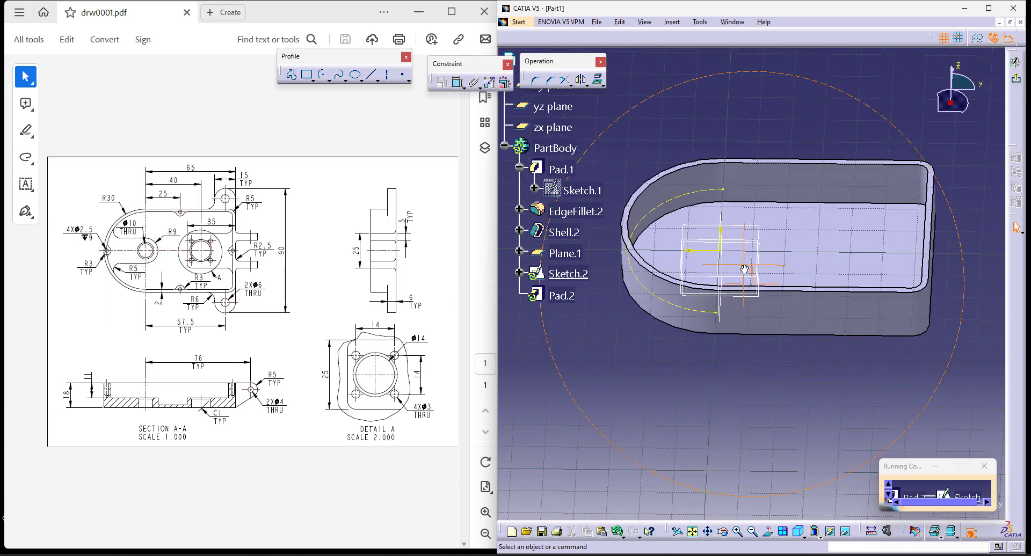
pyautogui.click(1017, 79)
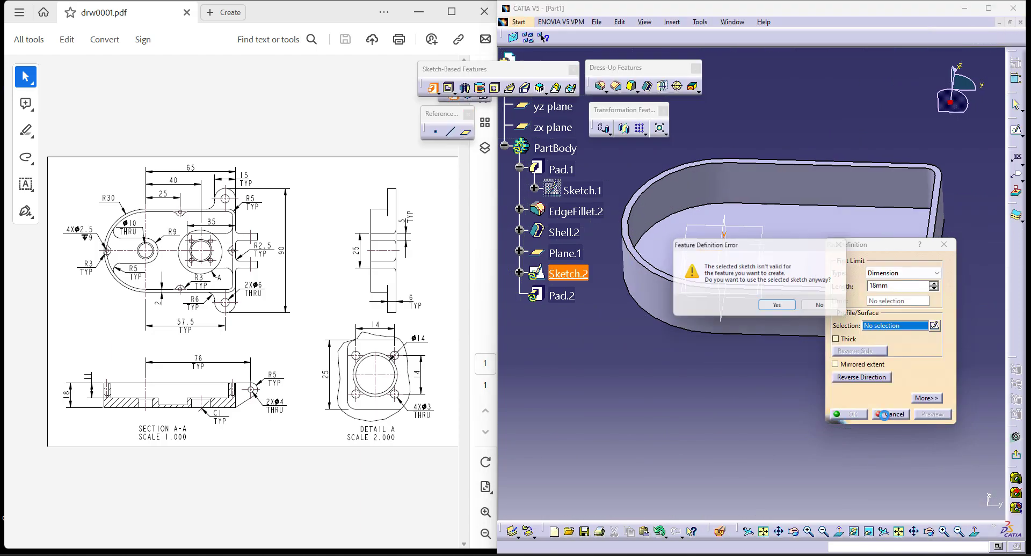
pyautogui.click(822, 308)
pyautogui.click(890, 418)
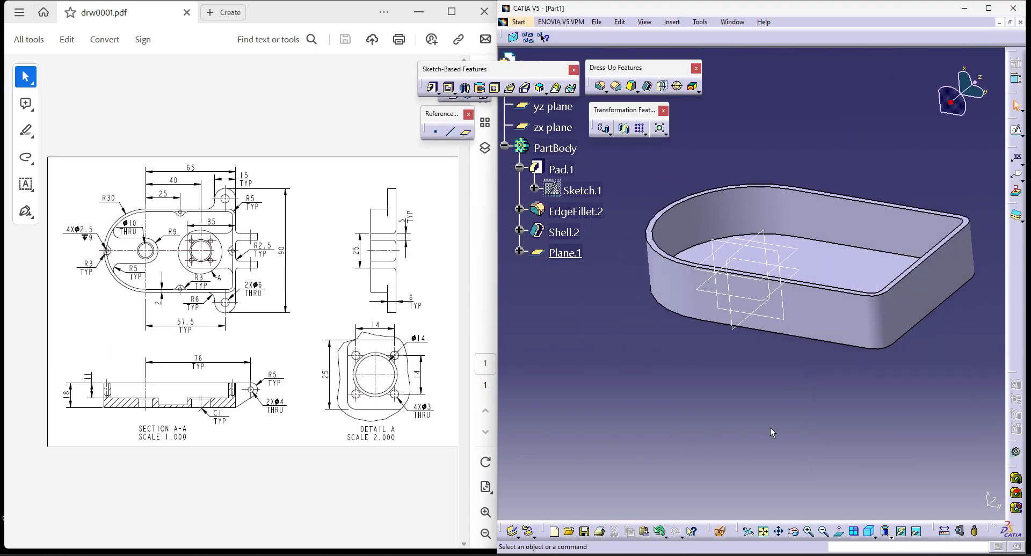
# - Start a pad sketch on the 11 mm offset plane and project the shell's inner arc edge as construction geometry
pyautogui.click(434, 90)
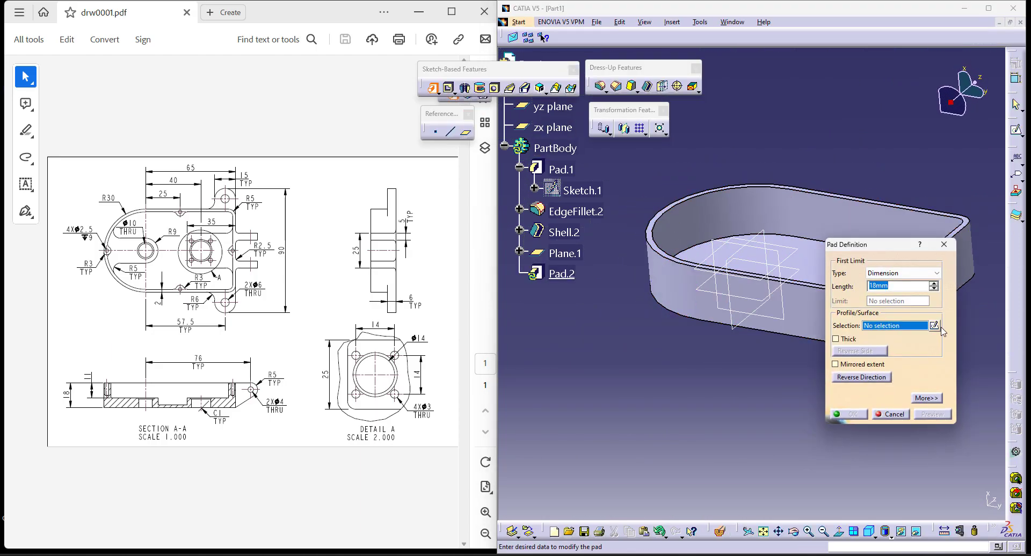
pyautogui.click(935, 325)
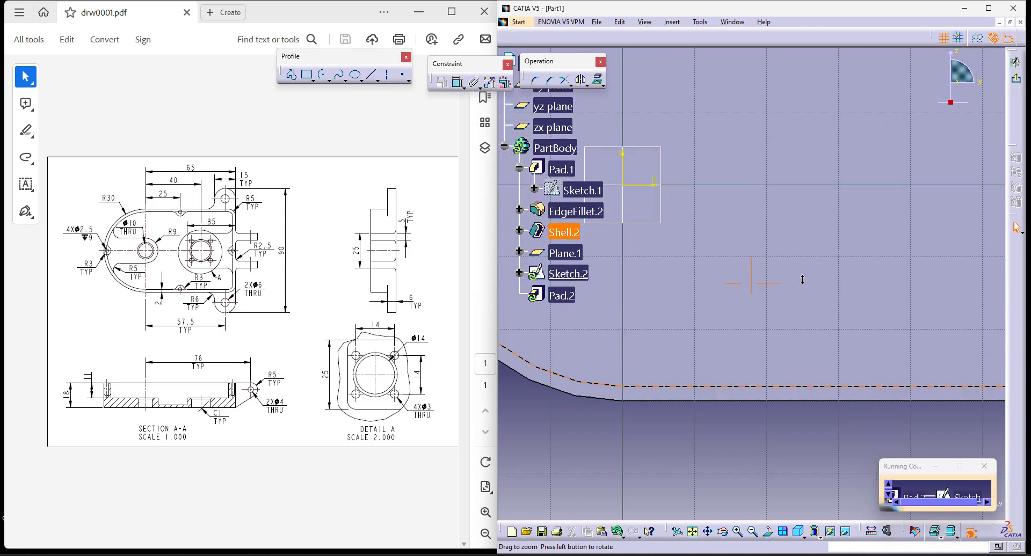
pyautogui.moveTo(731, 360); pyautogui.dragTo(760, 287, button='middle')
pyautogui.click(655, 148)
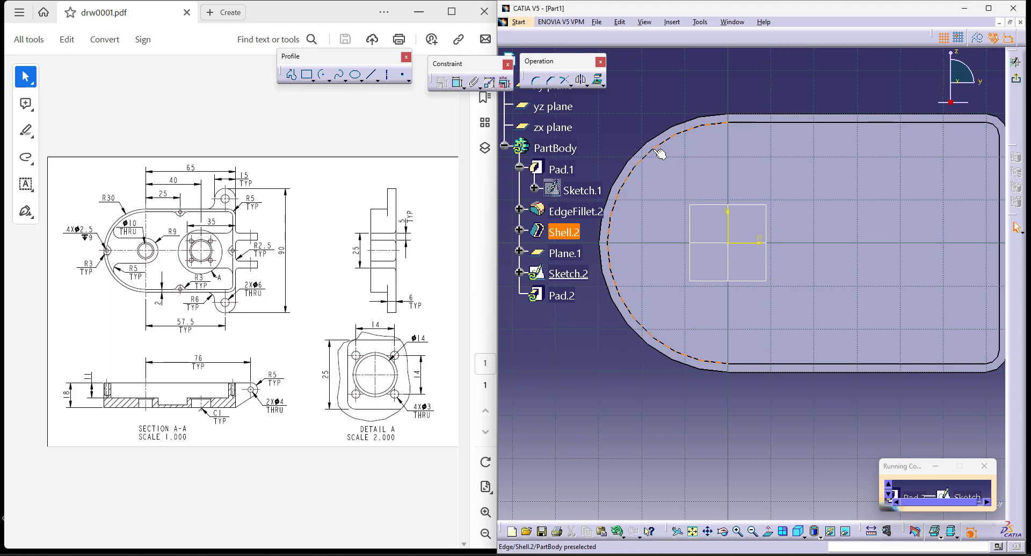
pyautogui.click(698, 138)
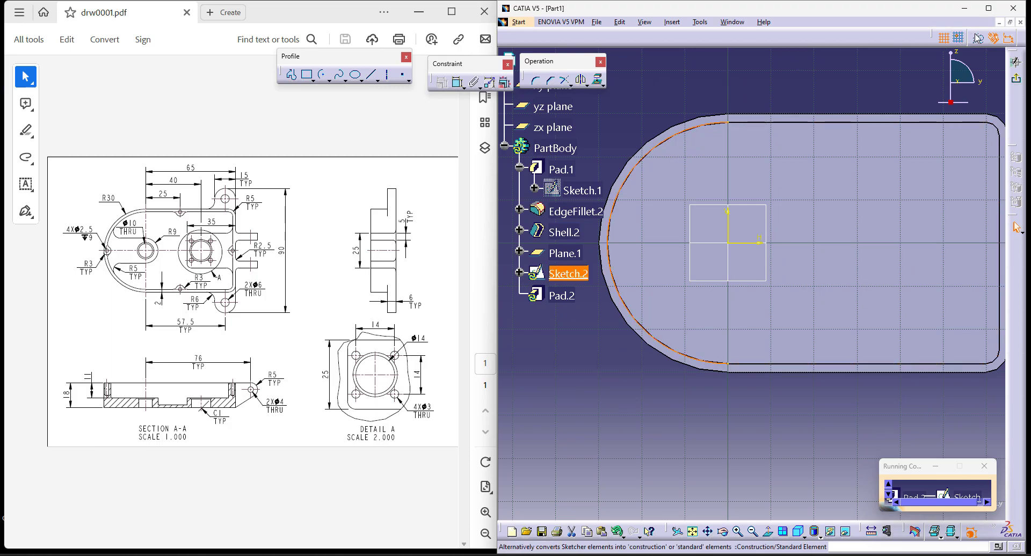
pyautogui.click(870, 79)
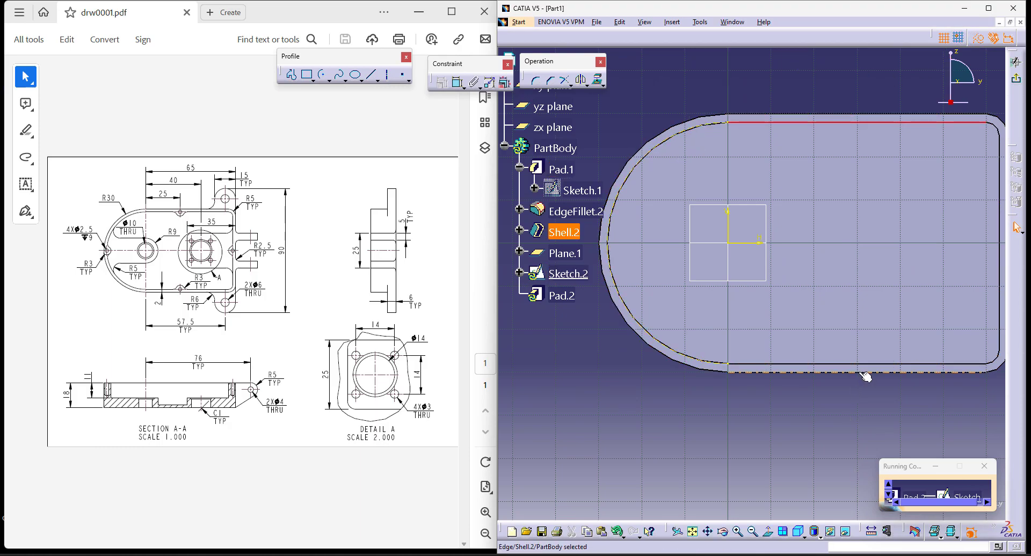
# - Project the shell's two long straight inner edges into the sketch as construction geometry
pyautogui.click(854, 419)
pyautogui.moveTo(854, 419); pyautogui.dragTo(772, 424, button='middle')
pyautogui.click(789, 369)
pyautogui.keyDown('ctrl'); pyautogui.click(841, 128); pyautogui.keyUp('ctrl')
pyautogui.click(604, 81)
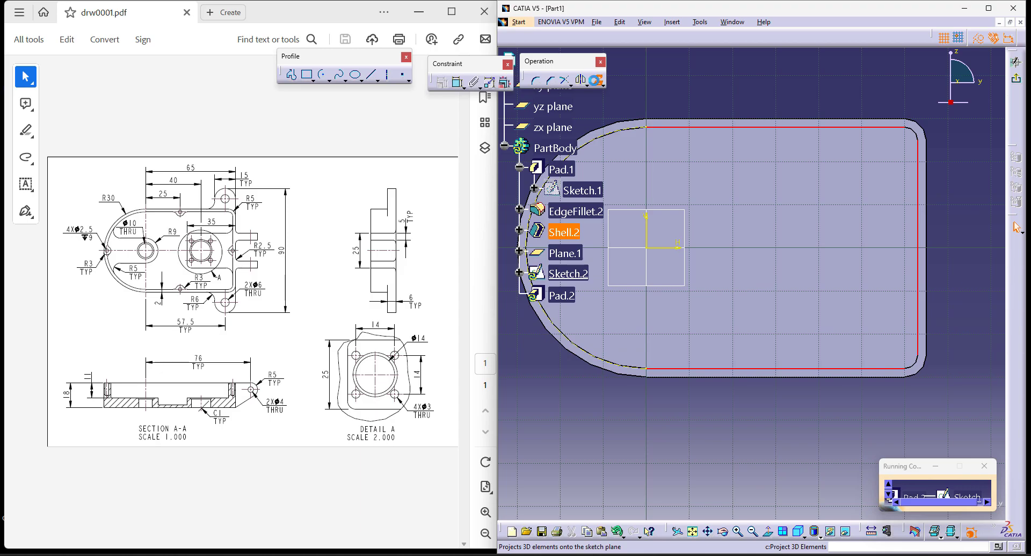
pyautogui.moveTo(796, 211); pyautogui.dragTo(841, 211, button='middle')
pyautogui.moveTo(714, 377); pyautogui.dragTo(766, 378, button='middle')
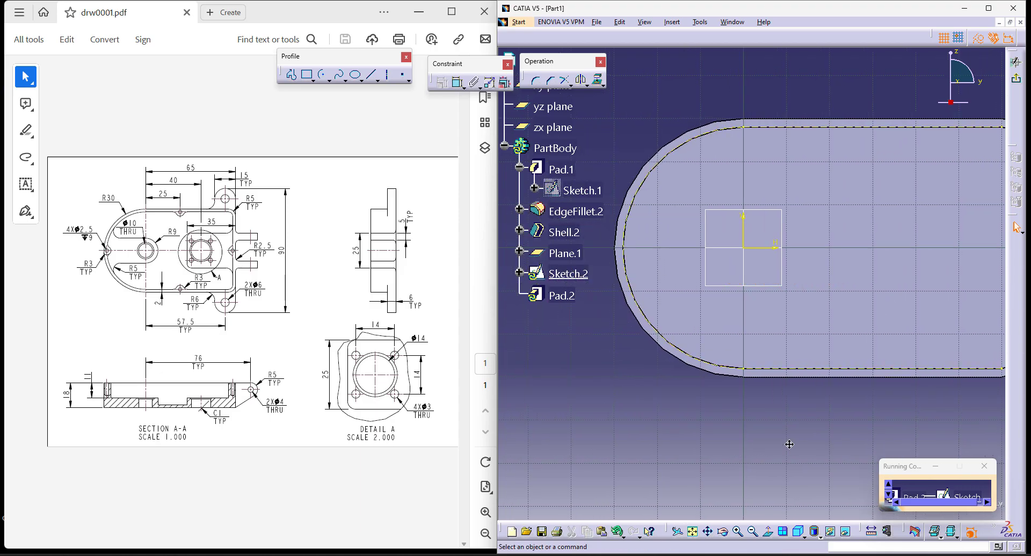
# - Sketch an inward arc of about 2.9 mm radius, centred where the projected inner arc crosses the horizontal axis
pyautogui.moveTo(684, 455)
pyautogui.mouseDown(button='middle')
pyautogui.moveTo(714, 364)
pyautogui.moveTo(737, 496)
pyautogui.moveTo(747, 392)
pyautogui.mouseUp(button='middle')
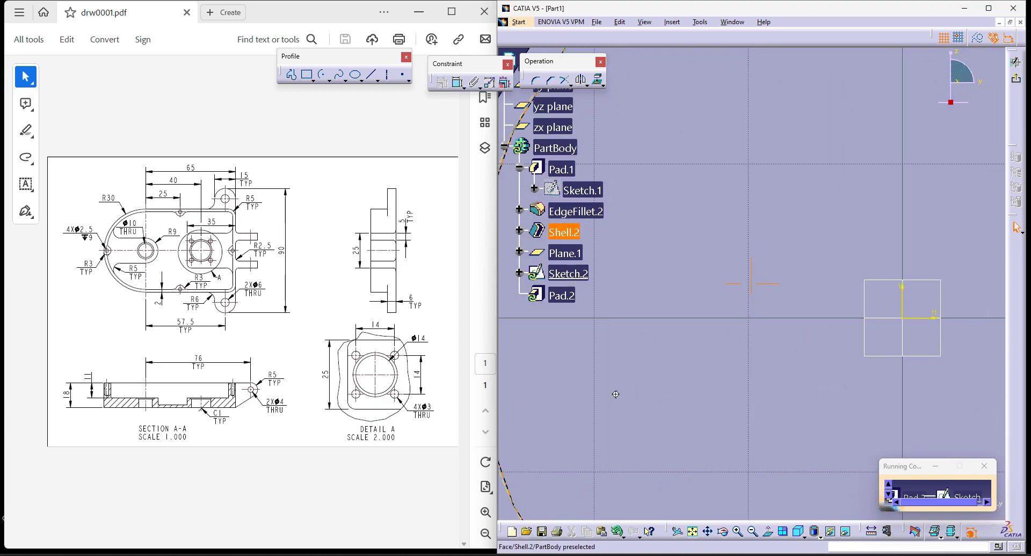
pyautogui.moveTo(615, 395); pyautogui.dragTo(804, 366, button='middle')
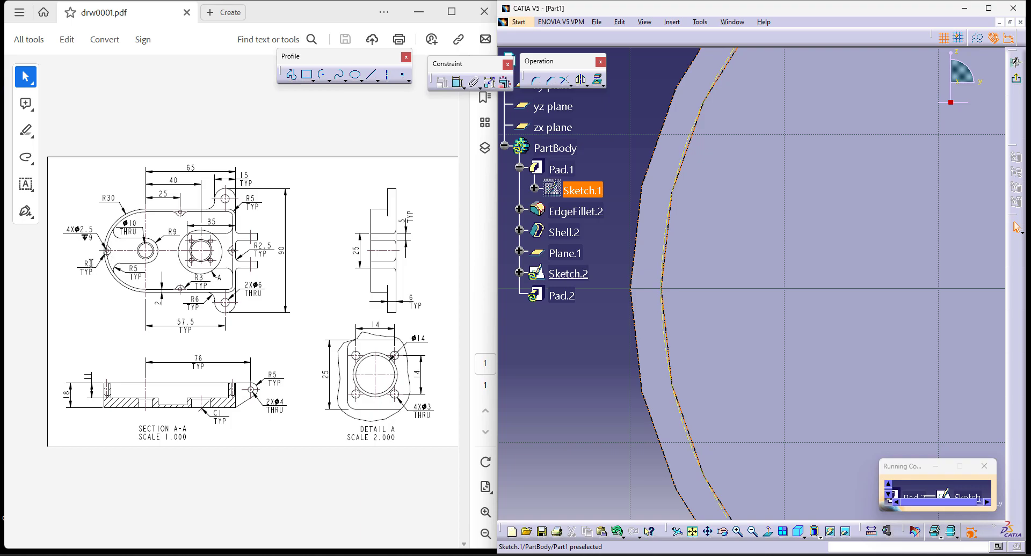
pyautogui.click(322, 75)
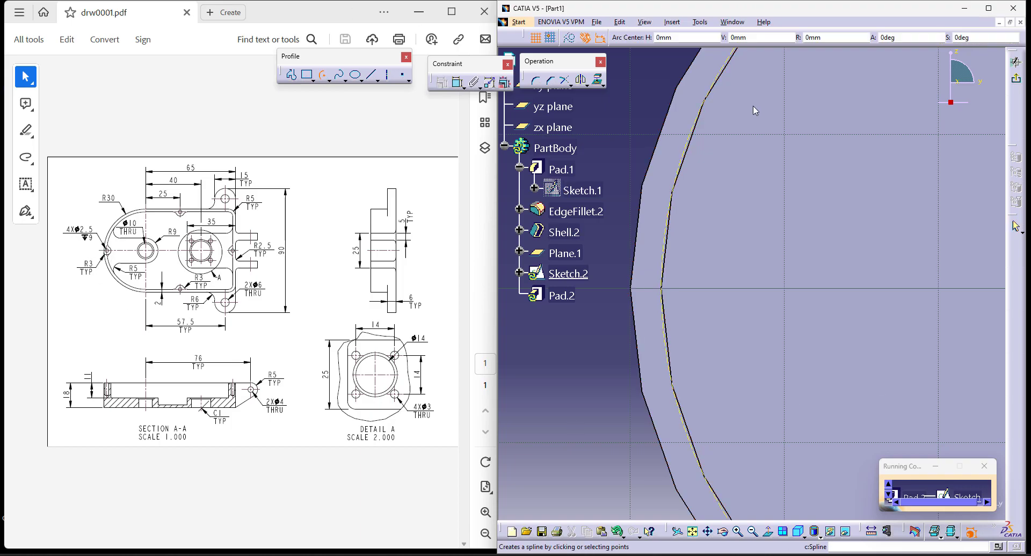
pyautogui.click(662, 289)
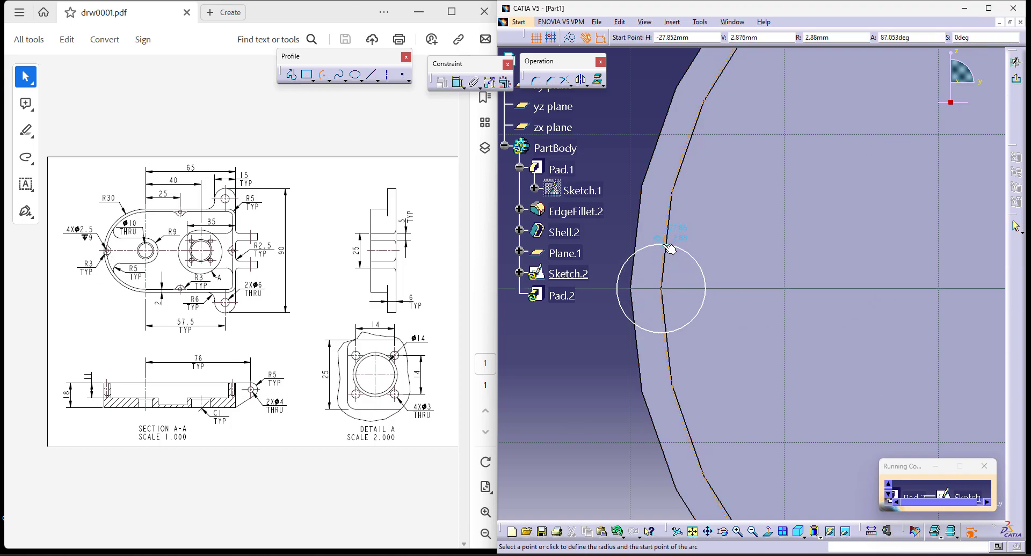
pyautogui.click(666, 246)
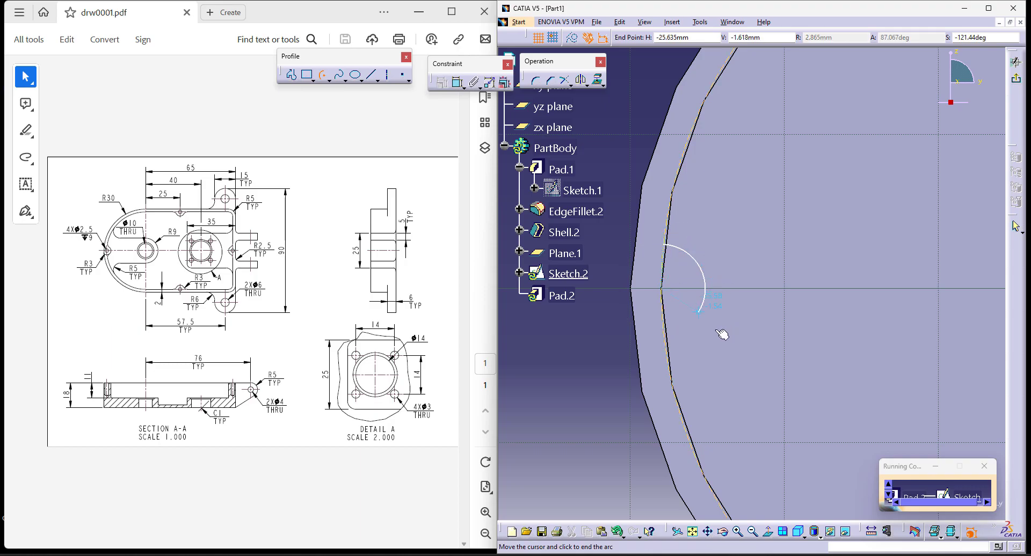
pyautogui.click(665, 355)
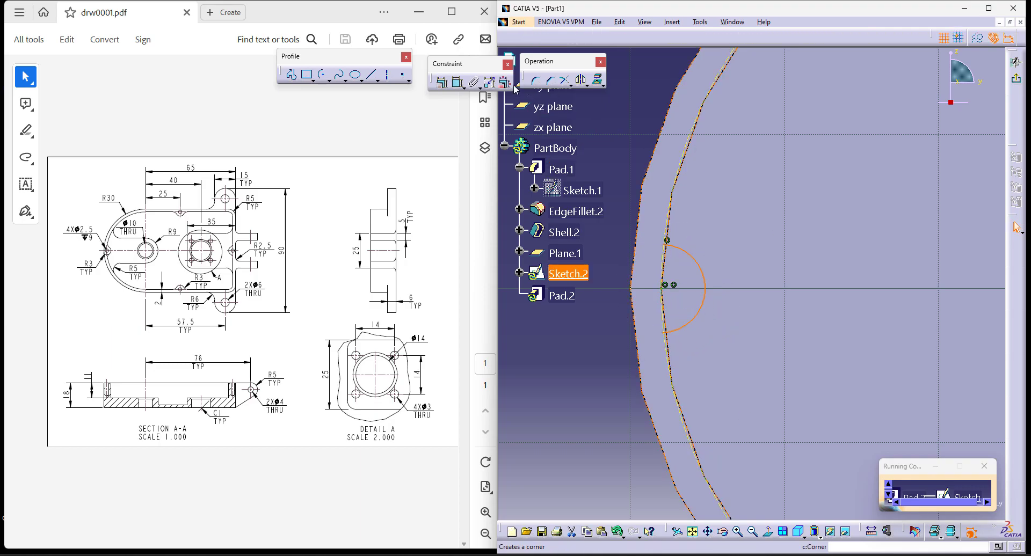
# - Dimension the small arc's radius and set it to 3 mm
pyautogui.click(459, 82)
pyautogui.click(725, 248)
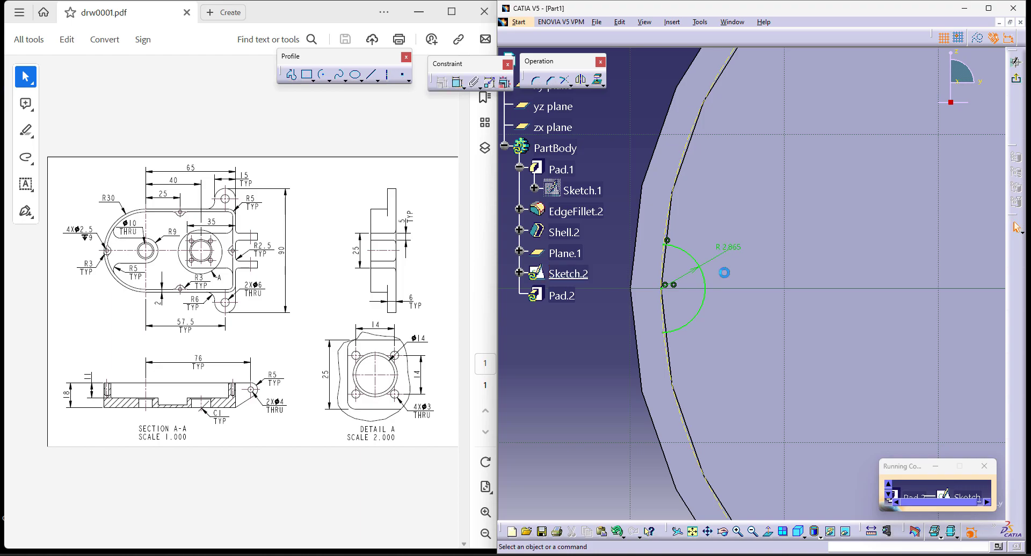
pyautogui.doubleClick(727, 244)
pyautogui.press('Return')
# - Close the small boss profile with a 28 mm radius arc centred on the origin, joining the 3 mm arc's endpoints
pyautogui.moveTo(594, 338); pyautogui.dragTo(591, 433, button='middle')
pyautogui.click(672, 414)
pyautogui.moveTo(673, 414); pyautogui.dragTo(627, 427, button='middle')
pyautogui.click(323, 77)
pyautogui.click(812, 299)
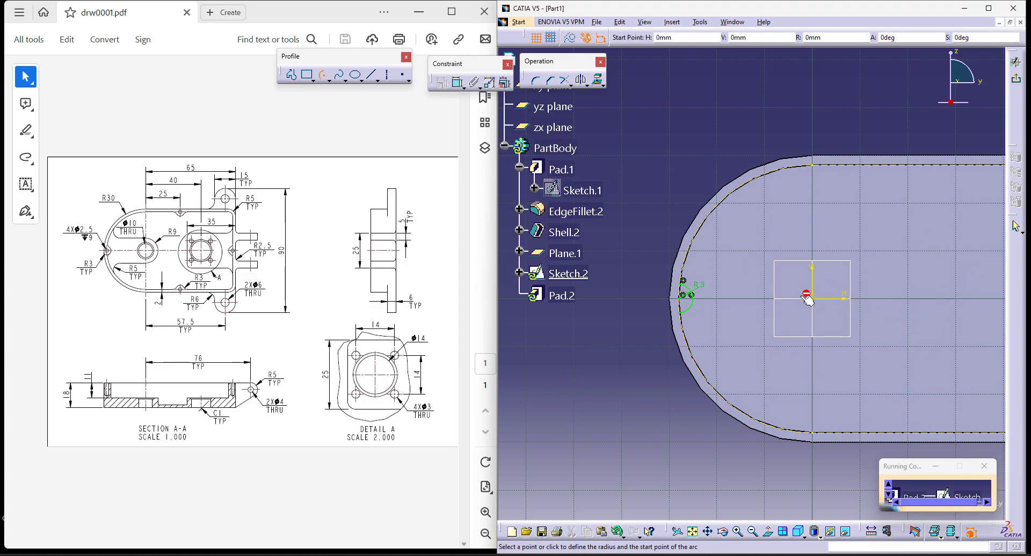
pyautogui.click(685, 283)
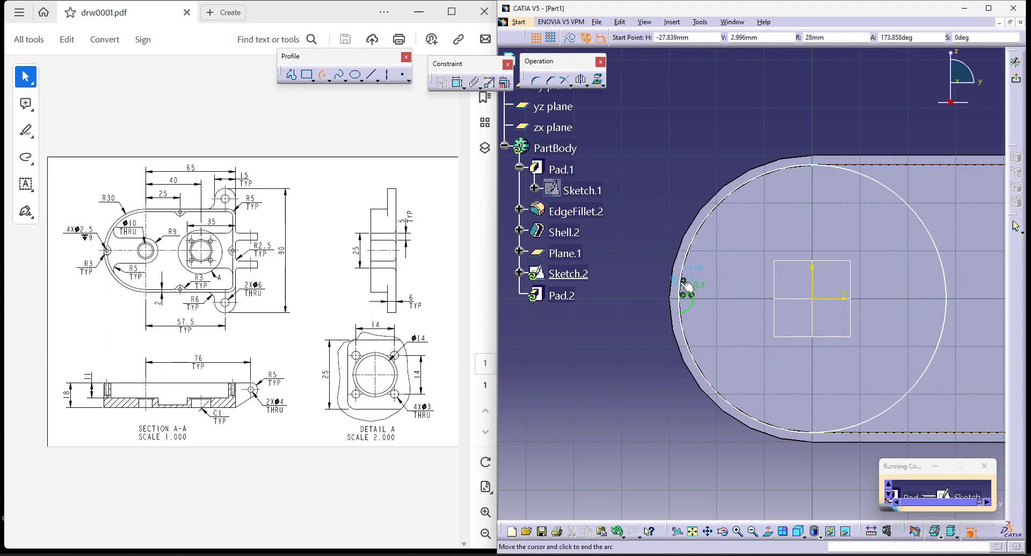
pyautogui.click(680, 313)
pyautogui.click(628, 397)
pyautogui.moveTo(1002, 308)
pyautogui.mouseDown(button='middle')
pyautogui.moveTo(931, 347)
pyautogui.moveTo(870, 342)
pyautogui.mouseUp(button='middle')
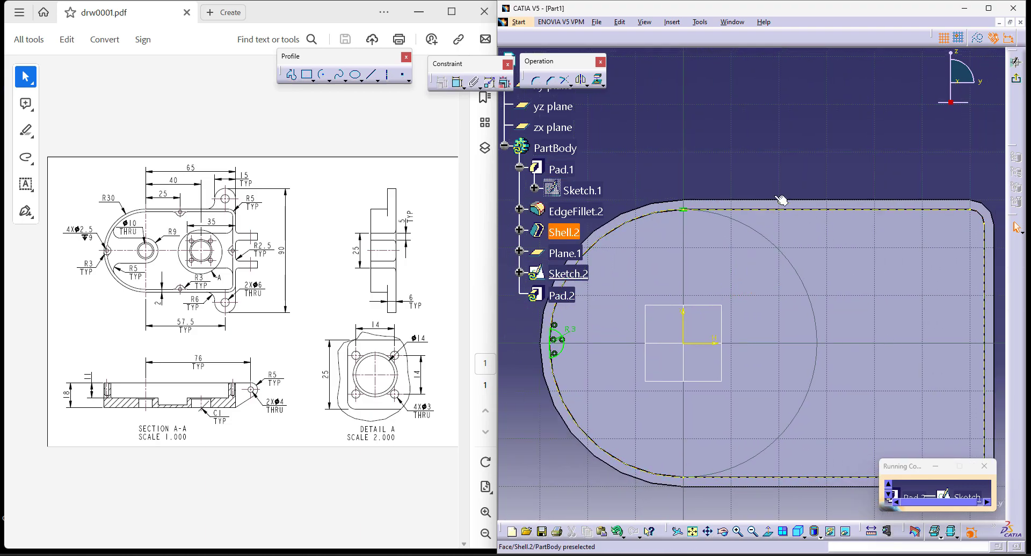
# - Sketch an inward half-circle arc of about 3 mm radius, centred on the upper projected inner edge about 21 mm from the vertical axis
pyautogui.moveTo(843, 292)
pyautogui.mouseDown(button='middle')
pyautogui.moveTo(814, 317)
pyautogui.moveTo(814, 357)
pyautogui.mouseUp(button='middle')
pyautogui.click(324, 76)
pyautogui.click(798, 217)
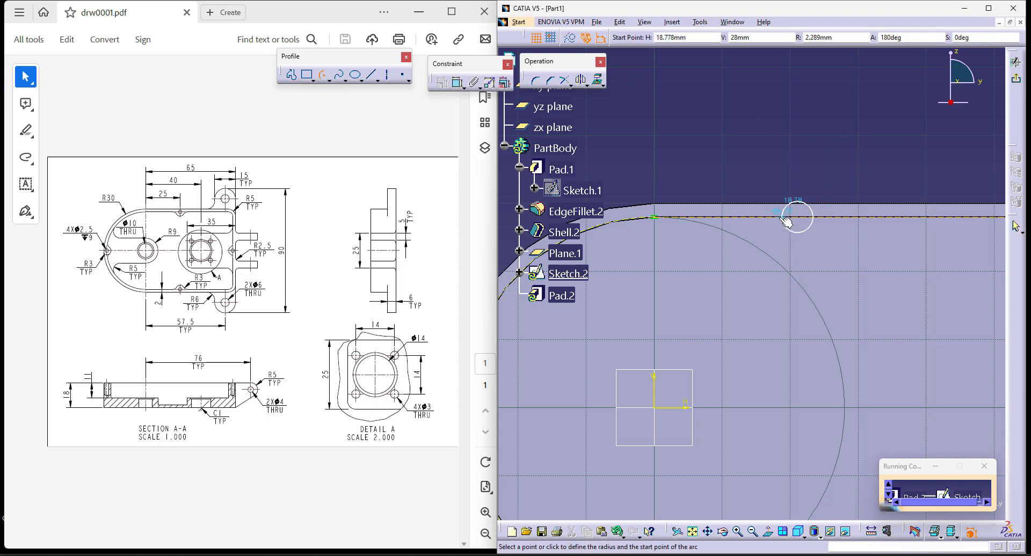
pyautogui.click(777, 217)
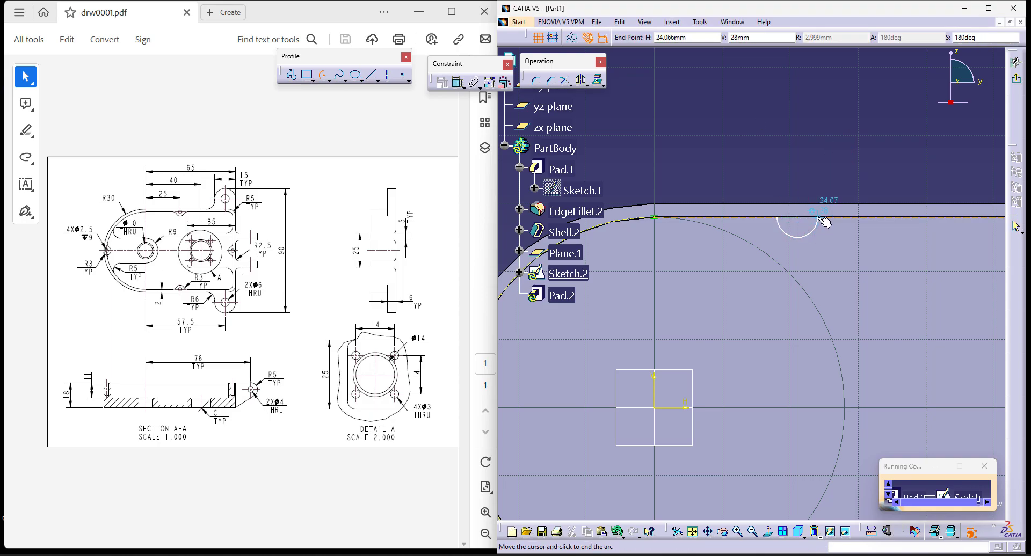
pyautogui.click(818, 217)
# - Dimension the upper arc's radius to 3 mm and its centre's distance from the vertical axis to 25 mm
pyautogui.click(459, 81)
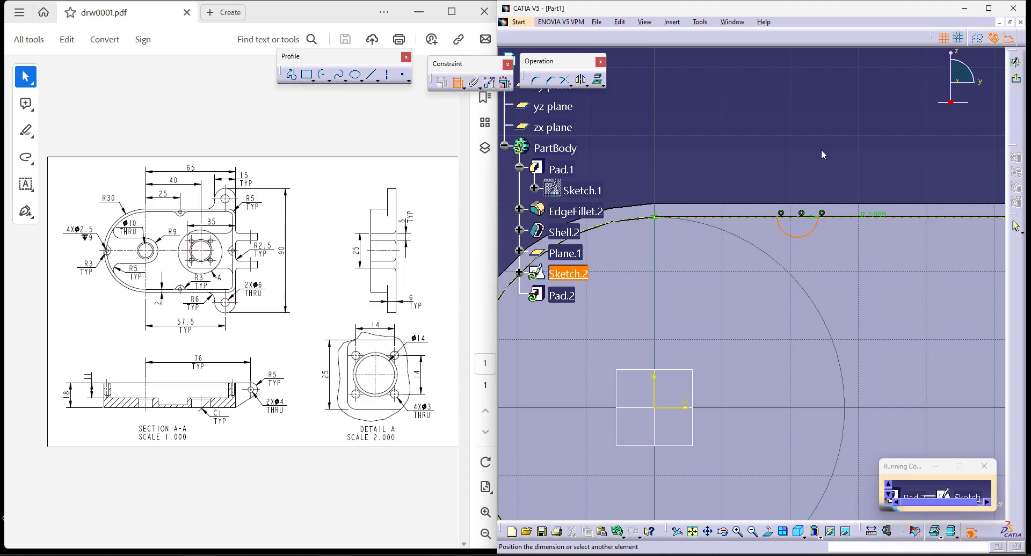
pyautogui.click(822, 249)
pyautogui.doubleClick(828, 248)
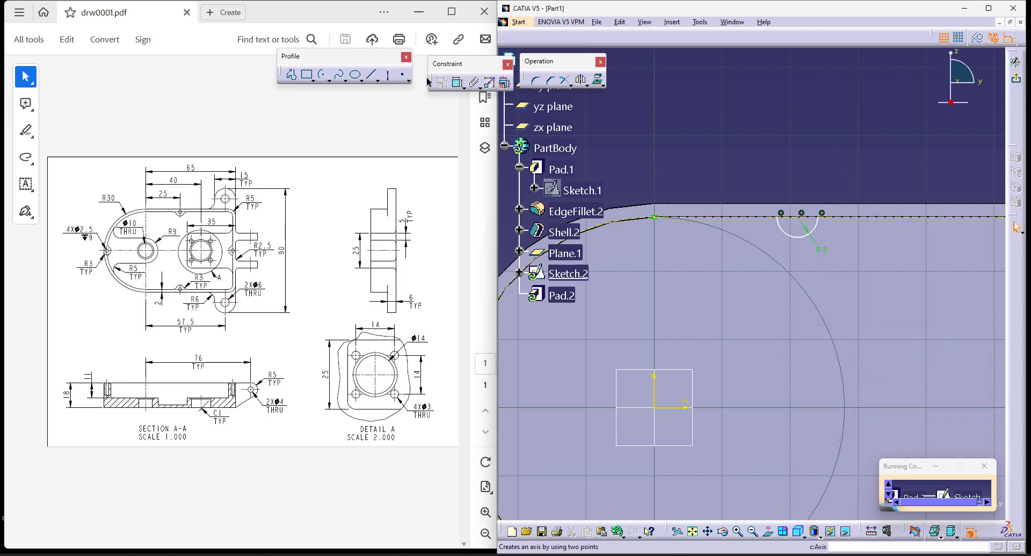
pyautogui.click(459, 80)
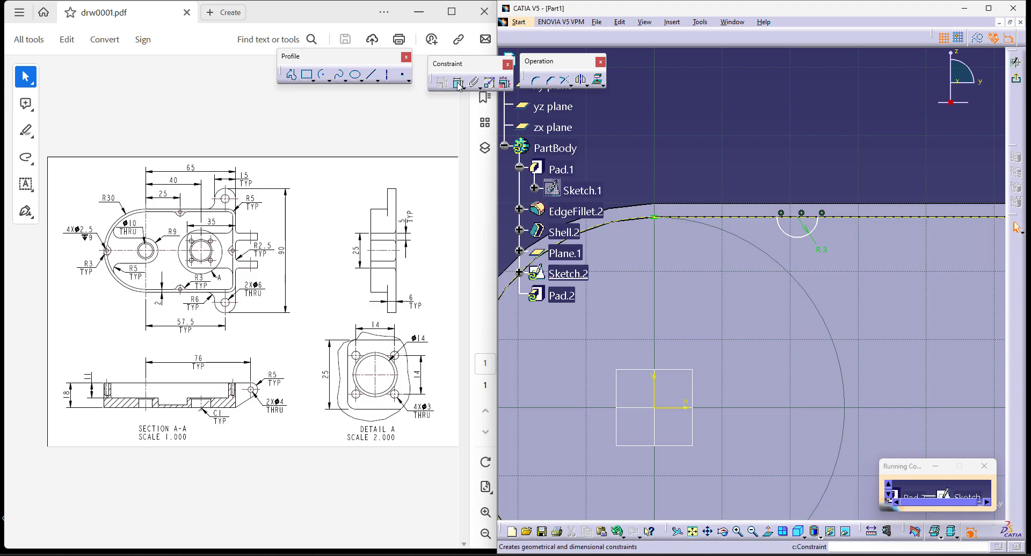
pyautogui.click(656, 393)
pyautogui.click(800, 214)
pyautogui.doubleClick(719, 137)
pyautogui.write('25')
pyautogui.press('Return')
# - Close the upper half-round with a line joining its endpoints and mirror the profile about the horizontal axis
pyautogui.click(371, 75)
pyautogui.click(807, 214)
pyautogui.click(848, 217)
pyautogui.moveTo(785, 197); pyautogui.dragTo(859, 246)
pyautogui.keyDown('ctrl'); pyautogui.moveTo(732, 153); pyautogui.dragTo(732, 175, button='middle'); pyautogui.keyUp('ctrl')
pyautogui.click(580, 80)
pyautogui.click(740, 338)
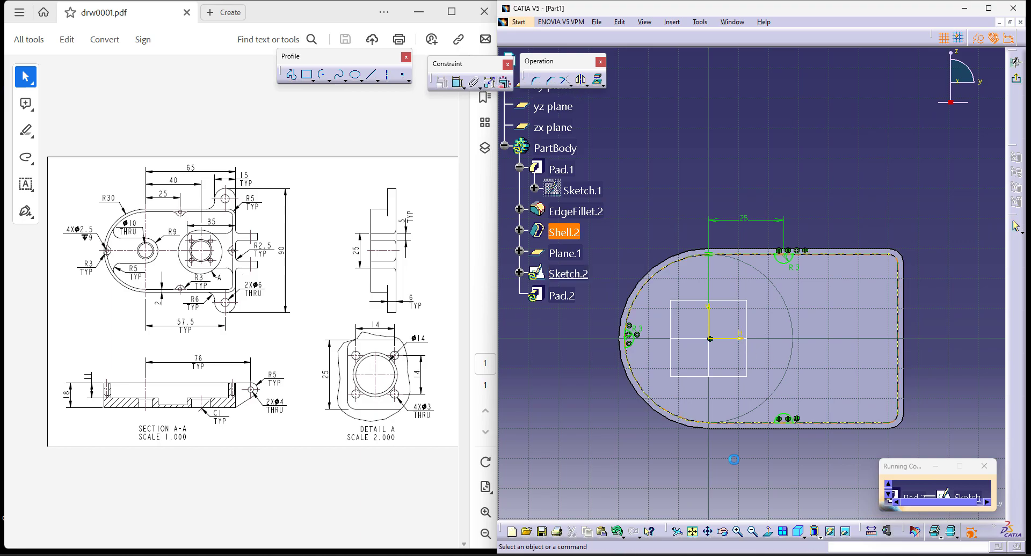
# - Sketch a closed inward half-round of 3 mm radius on the flat end wall's inner edge, centred on the horizontal axis
pyautogui.moveTo(954, 350); pyautogui.dragTo(860, 341, button='middle')
pyautogui.moveTo(874, 404)
pyautogui.keyDown('ctrl'); pyautogui.mouseDown(button='middle')
pyautogui.moveTo(886, 327)
pyautogui.moveTo(904, 308)
pyautogui.mouseUp(button='middle'); pyautogui.keyUp('ctrl')
pyautogui.moveTo(904, 309); pyautogui.dragTo(806, 174, button='middle')
pyautogui.keyDown('ctrl'); pyautogui.moveTo(947, 380); pyautogui.dragTo(946, 339, button='middle'); pyautogui.keyUp('ctrl')
pyautogui.moveTo(946, 340); pyautogui.dragTo(898, 313, button='middle')
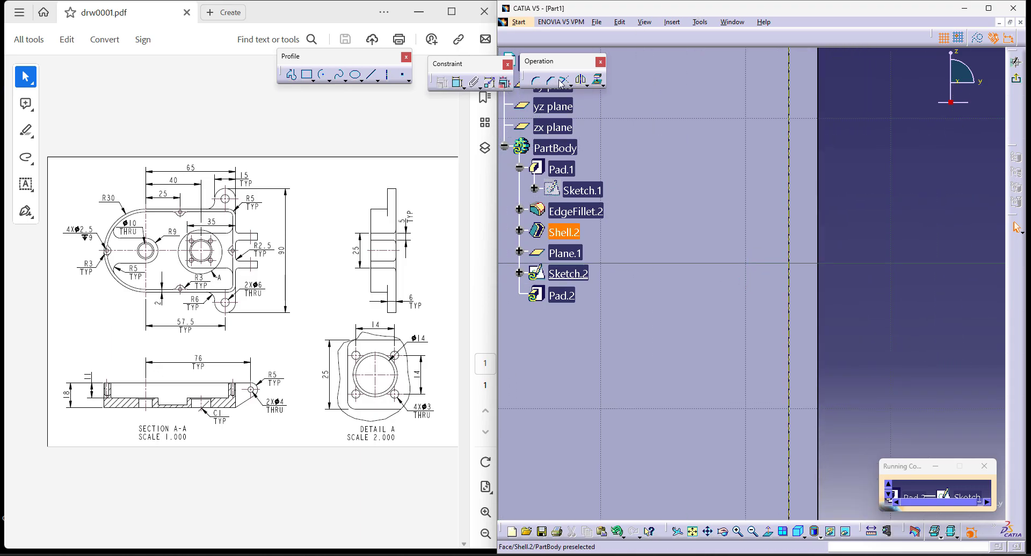
pyautogui.click(322, 74)
pyautogui.click(789, 264)
pyautogui.click(796, 226)
pyautogui.click(793, 318)
pyautogui.click(458, 82)
pyautogui.click(720, 206)
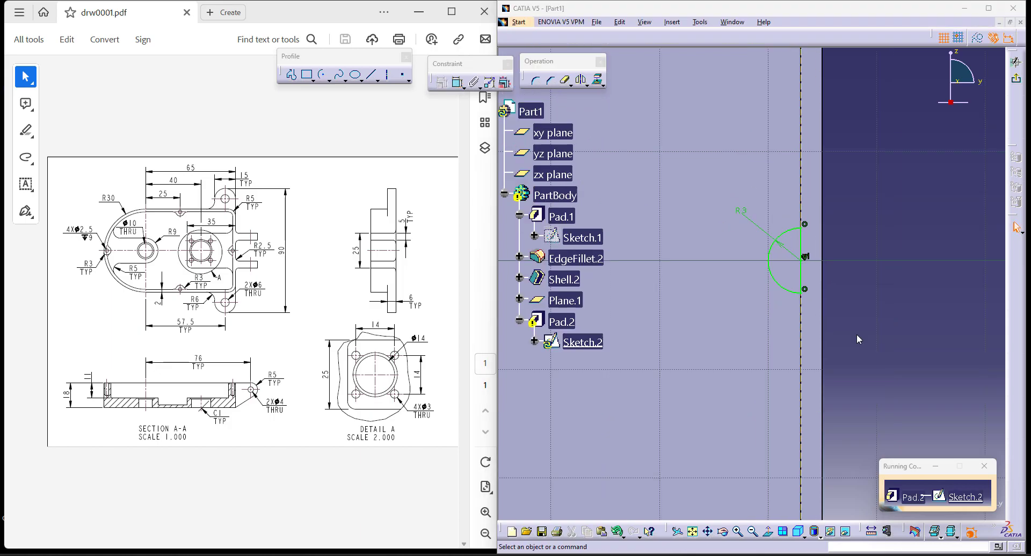
# - Finish the boss sketch and extrude its four profiles as a pad with the Up to next limit
pyautogui.click(1022, 81)
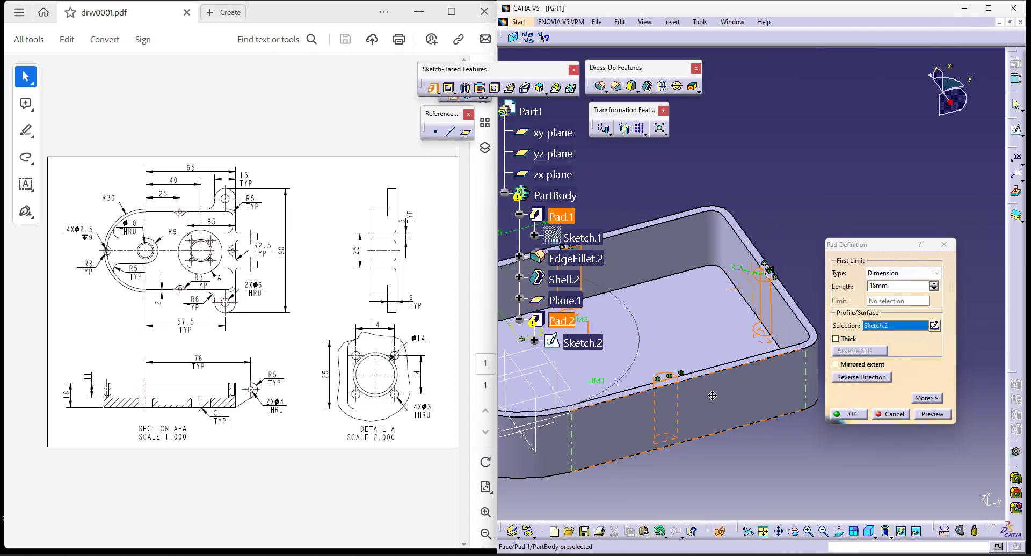
pyautogui.click(895, 274)
pyautogui.click(889, 292)
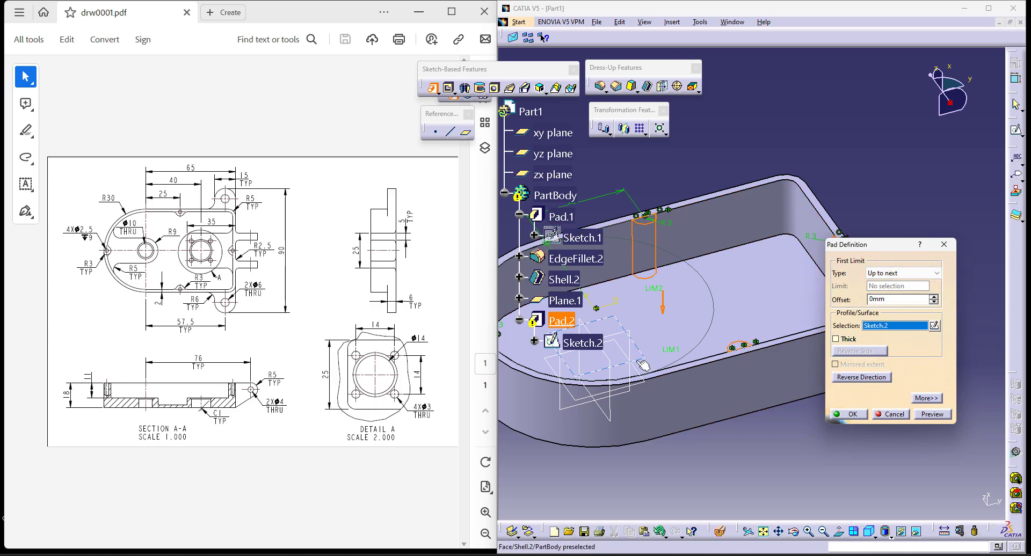
pyautogui.click(850, 415)
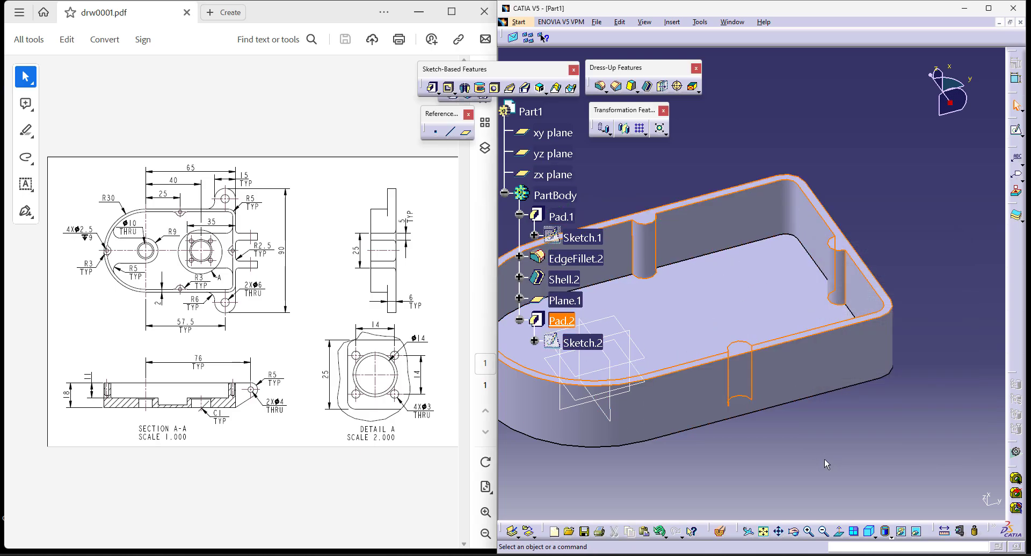
# - Start a new pad's sketch on Plane.1 and project the shell's rounded inner edge as construction geometry
pyautogui.moveTo(854, 421); pyautogui.dragTo(841, 429, button='middle')
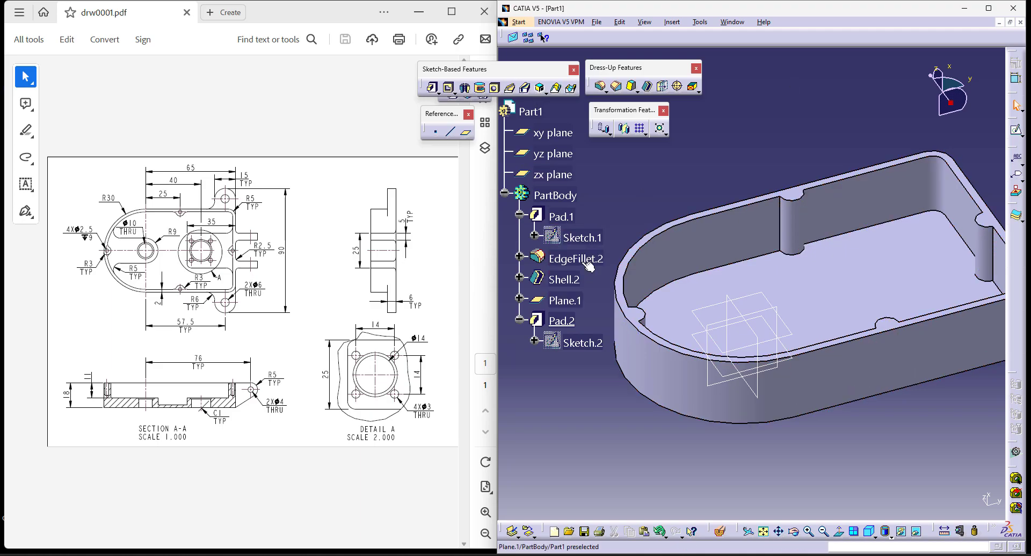
pyautogui.click(433, 89)
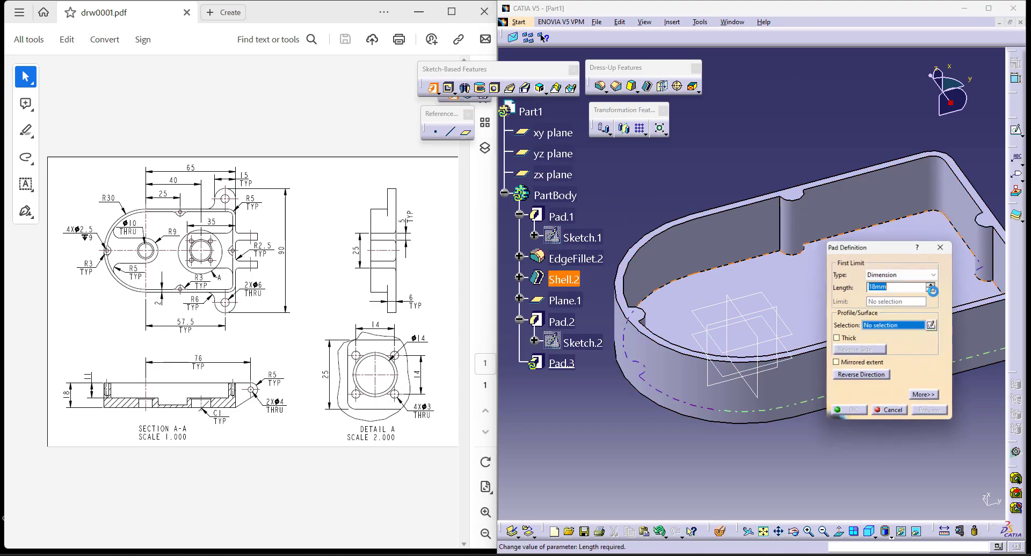
pyautogui.click(935, 326)
pyautogui.click(564, 301)
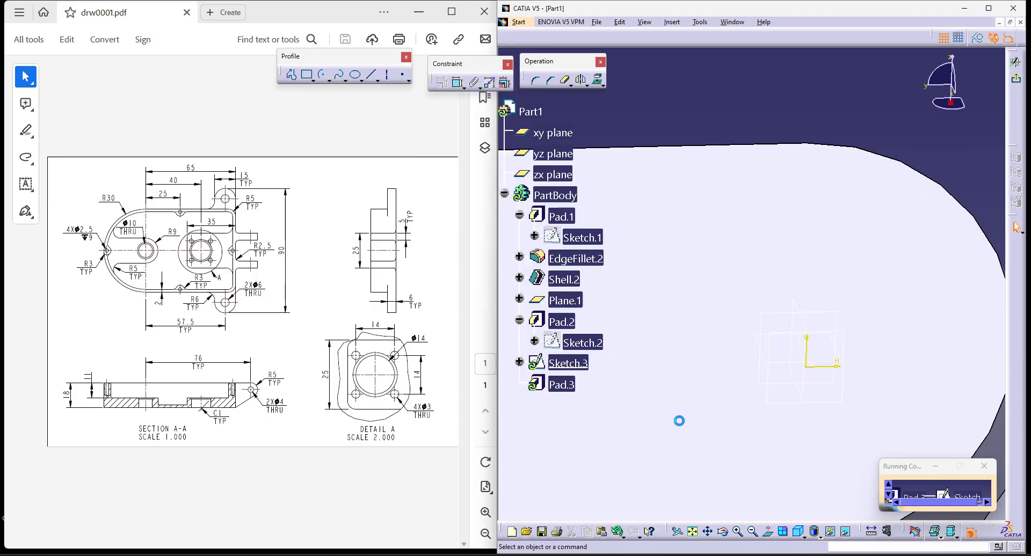
pyautogui.click(767, 531)
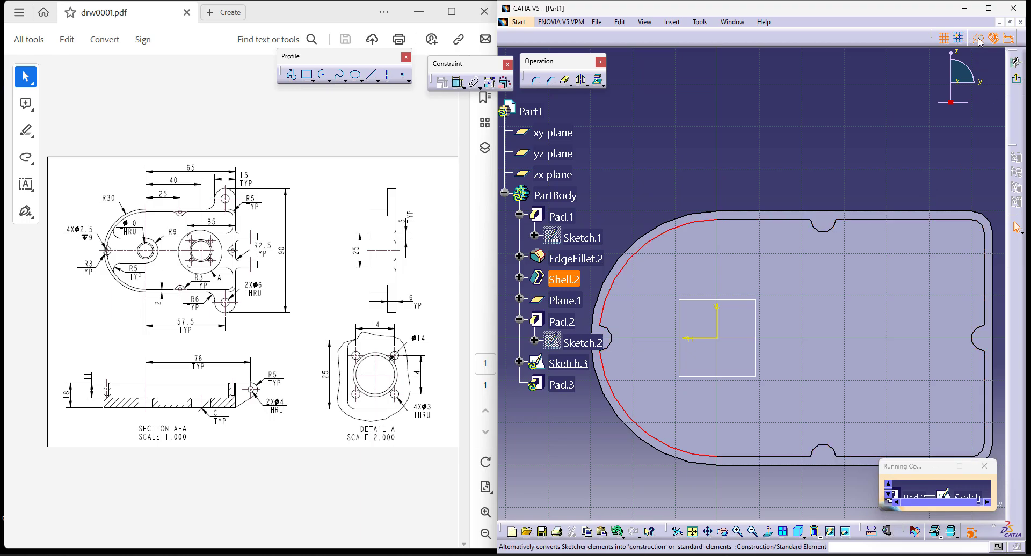
pyautogui.click(599, 81)
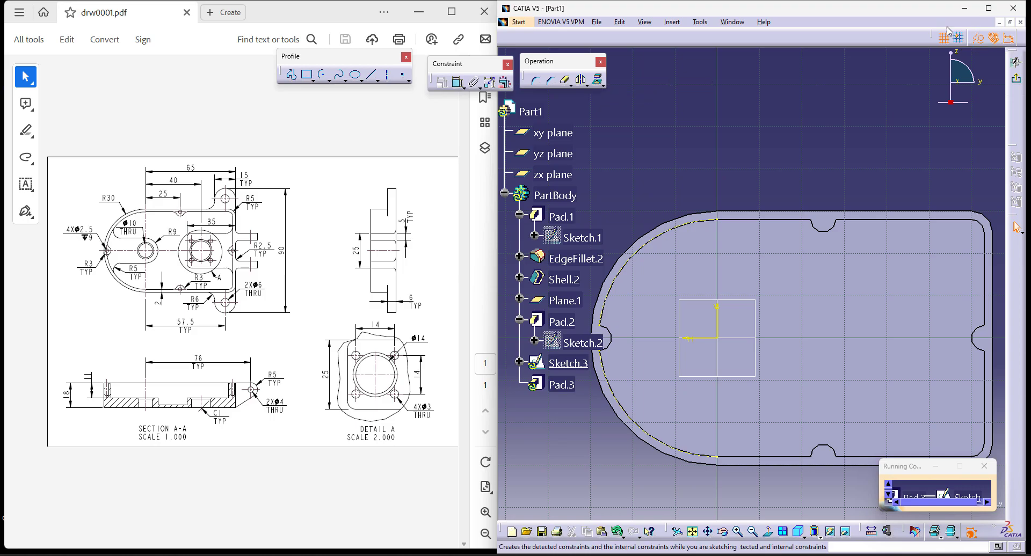
pyautogui.click(979, 40)
# - Sketch a half-circle arc of about 12.5 mm radius centred on the origin, bulging towards the flat end wall
pyautogui.click(321, 78)
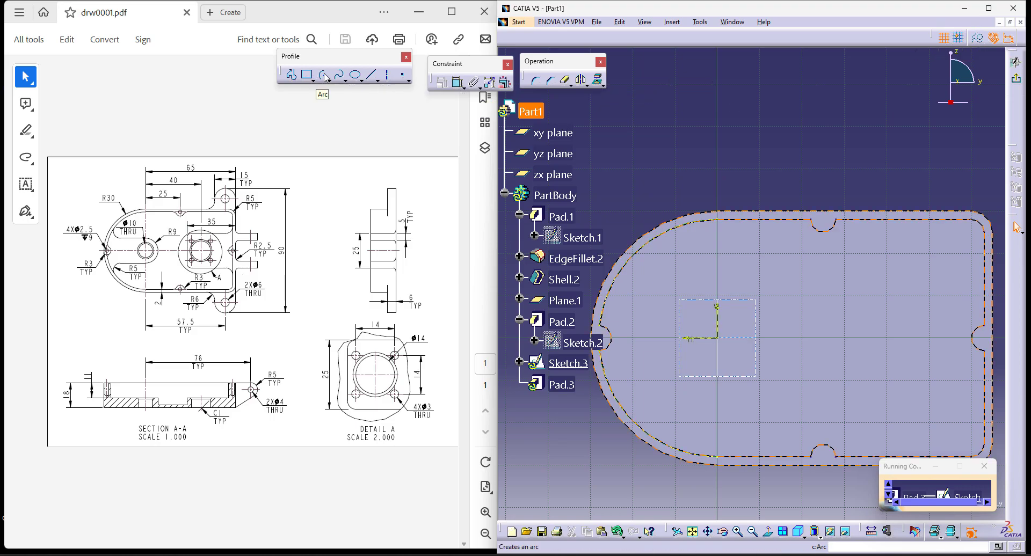
pyautogui.click(718, 339)
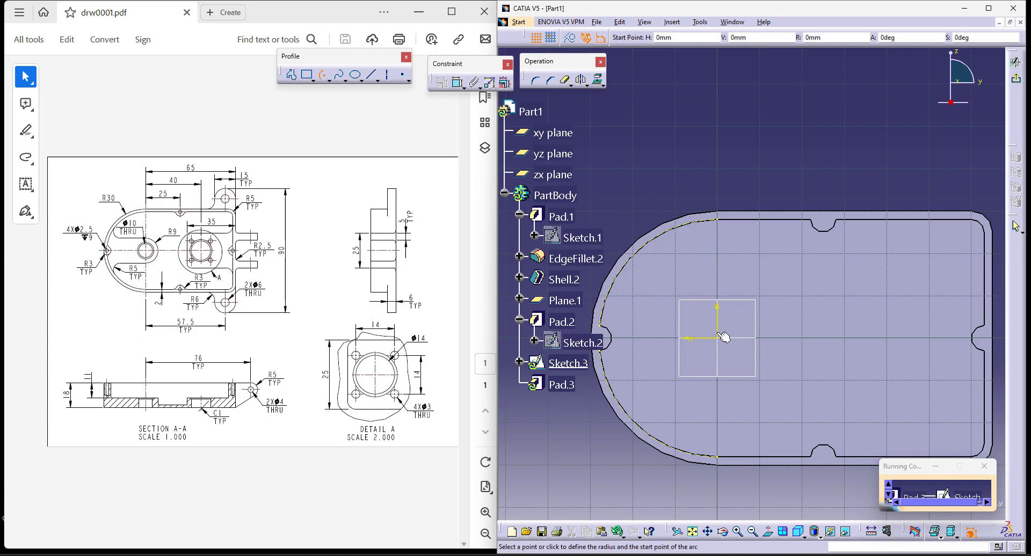
pyautogui.click(721, 281)
pyautogui.click(721, 388)
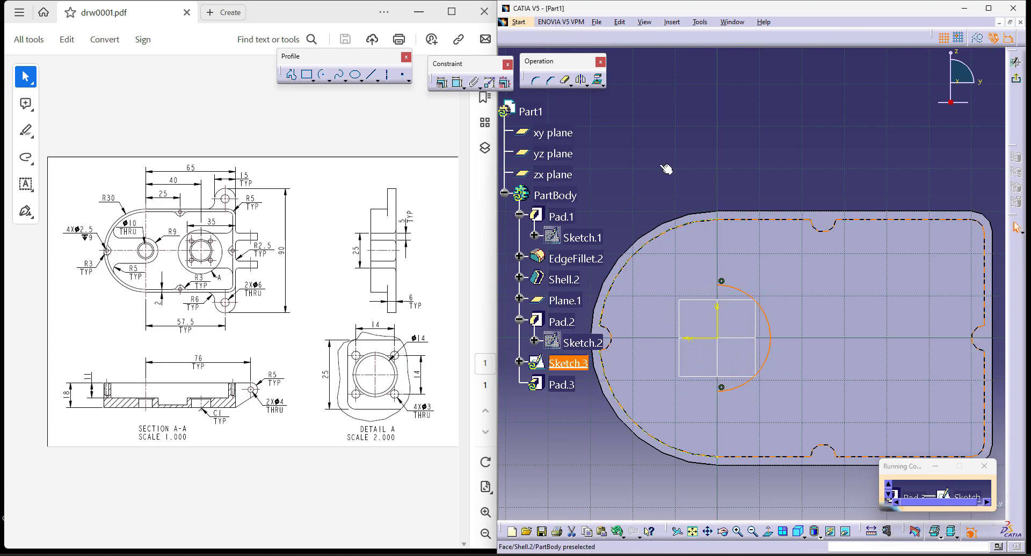
# - Dimension the origin-centred arc's radius and set it to 9 mm
pyautogui.click(457, 81)
pyautogui.click(758, 305)
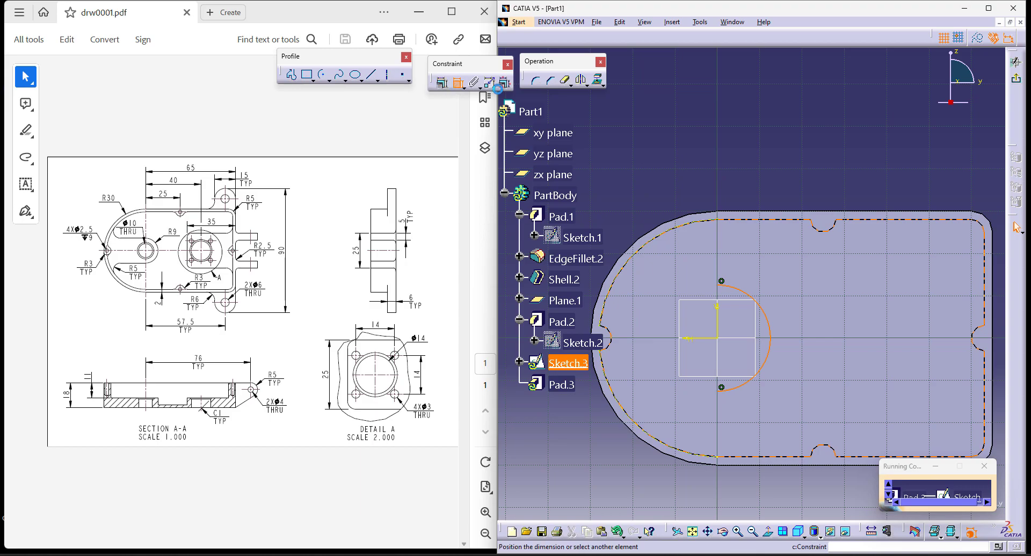
pyautogui.click(780, 287)
pyautogui.doubleClick(779, 287)
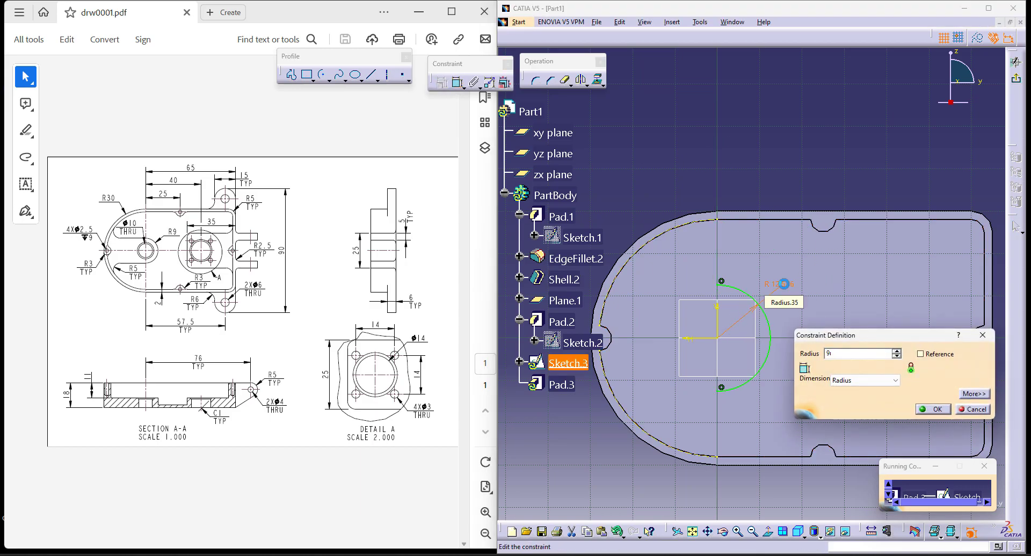
pyautogui.write('9')
pyautogui.press('Return')
# - Draw horizontal lines from both R9 arc ends to the projected edge and close the profile with a 28 mm radius arc centred on the origin
pyautogui.click(370, 78)
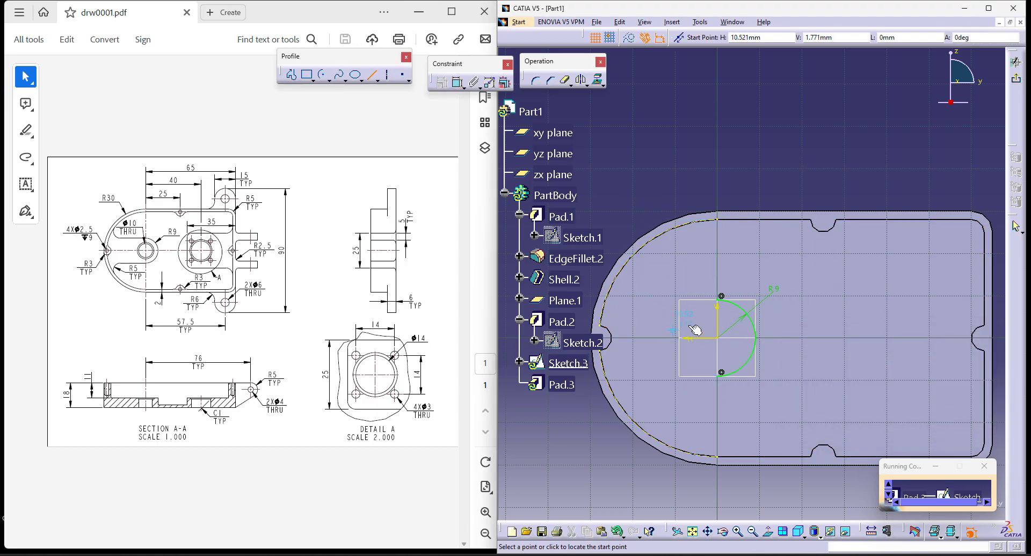
pyautogui.click(722, 298)
pyautogui.click(610, 297)
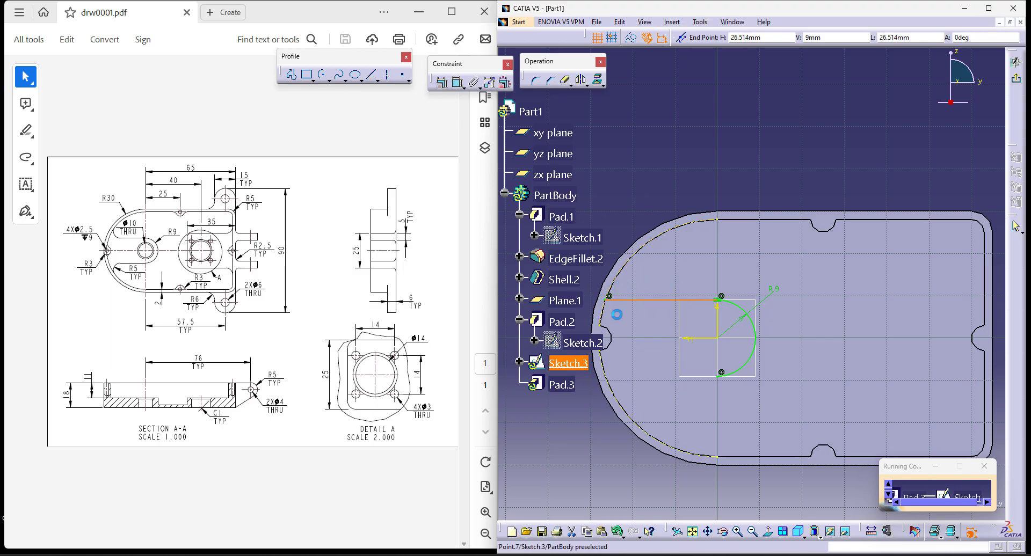
pyautogui.click(373, 77)
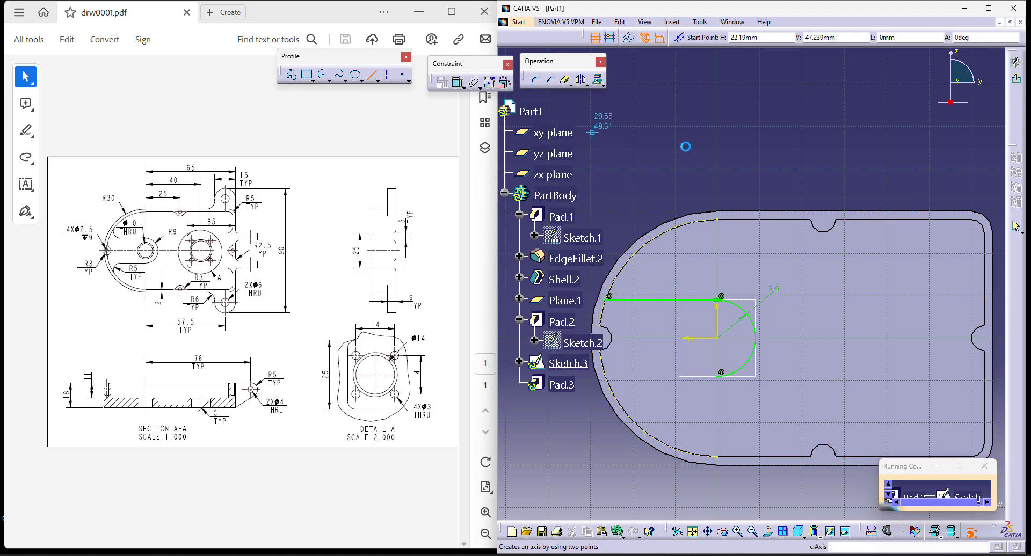
pyautogui.moveTo(763, 357); pyautogui.dragTo(807, 336, button='middle')
pyautogui.click(766, 352)
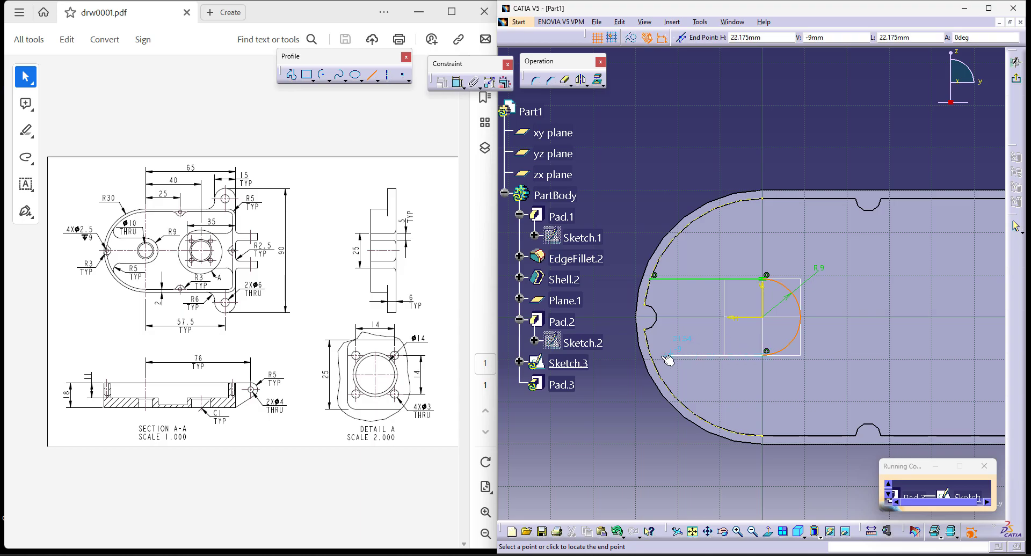
pyautogui.click(654, 352)
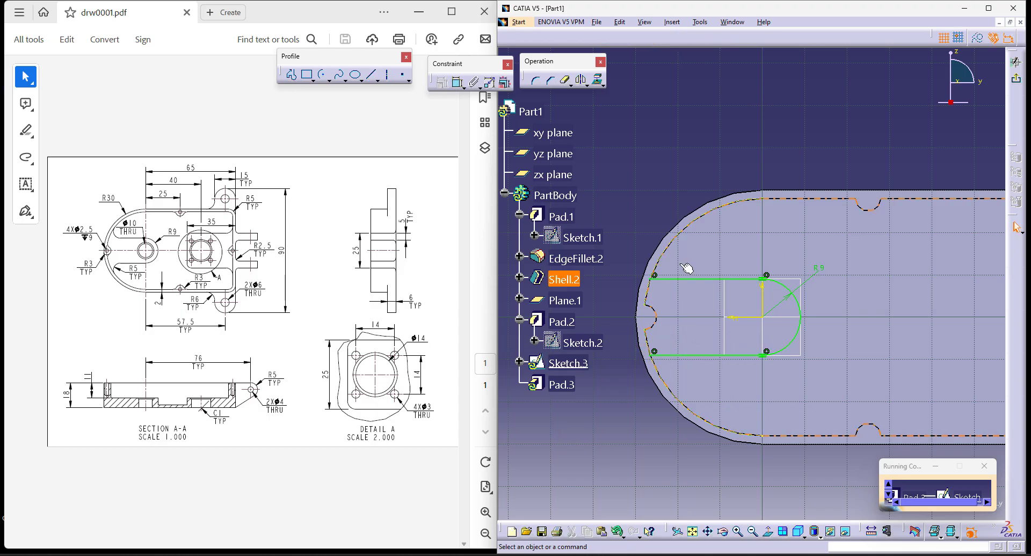
pyautogui.click(763, 318)
pyautogui.click(644, 315)
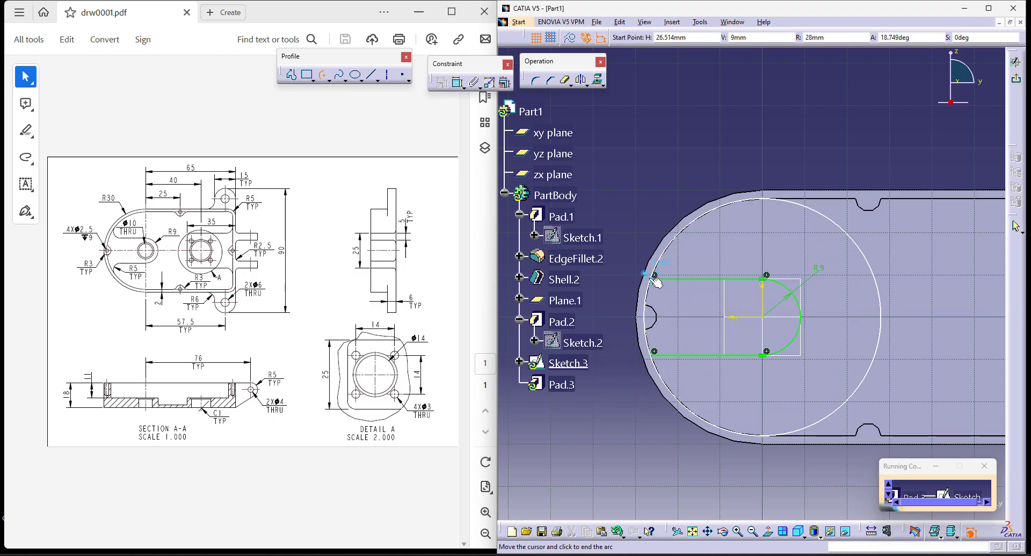
# - Finish the slot-shaped sketch and extrude it as a pad with the Up to next limit
pyautogui.click(1017, 79)
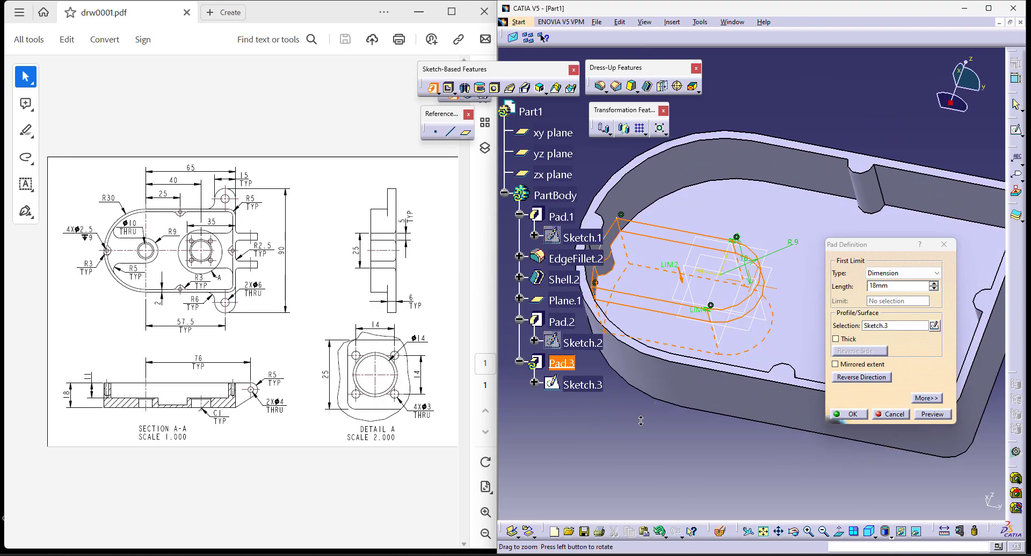
pyautogui.click(896, 273)
pyautogui.click(900, 292)
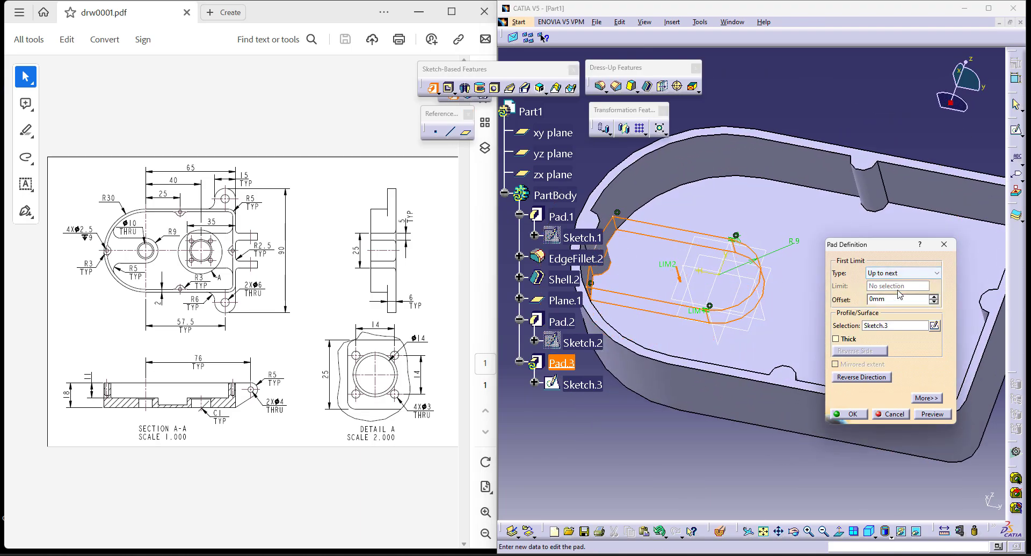
pyautogui.click(857, 415)
# - Reopen Sketch.3 and examine how its closed profile meets the rounded inner wall and the end screw boss
pyautogui.moveTo(624, 443)
pyautogui.mouseDown(button='middle')
pyautogui.moveTo(690, 425)
pyautogui.moveTo(620, 463)
pyautogui.moveTo(663, 435)
pyautogui.mouseUp(button='middle')
pyautogui.click(598, 390)
pyautogui.doubleClick(599, 390)
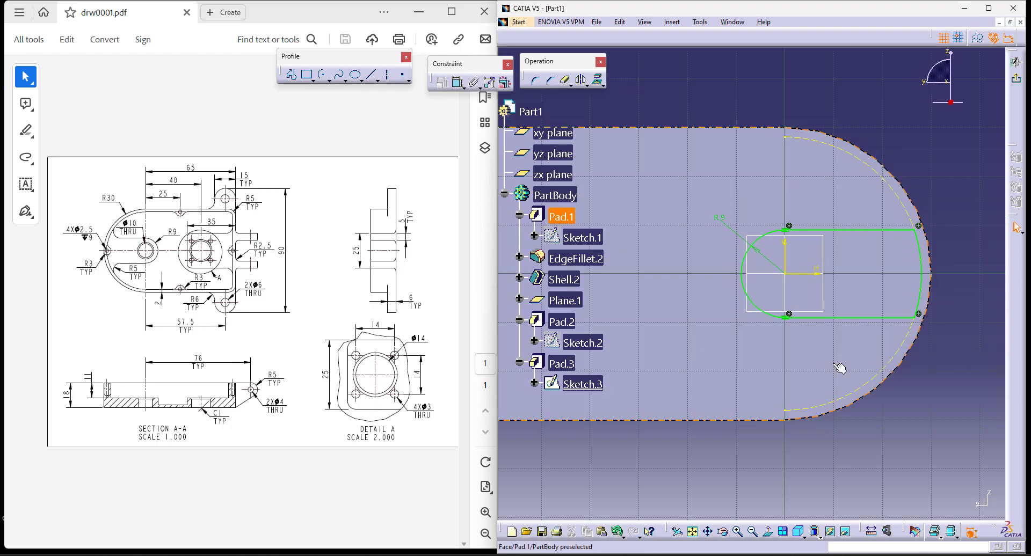
pyautogui.click(770, 533)
pyautogui.moveTo(672, 311); pyautogui.dragTo(749, 316, button='middle')
pyautogui.moveTo(660, 422); pyautogui.dragTo(659, 345, button='middle')
pyautogui.moveTo(582, 237); pyautogui.dragTo(704, 240, button='middle')
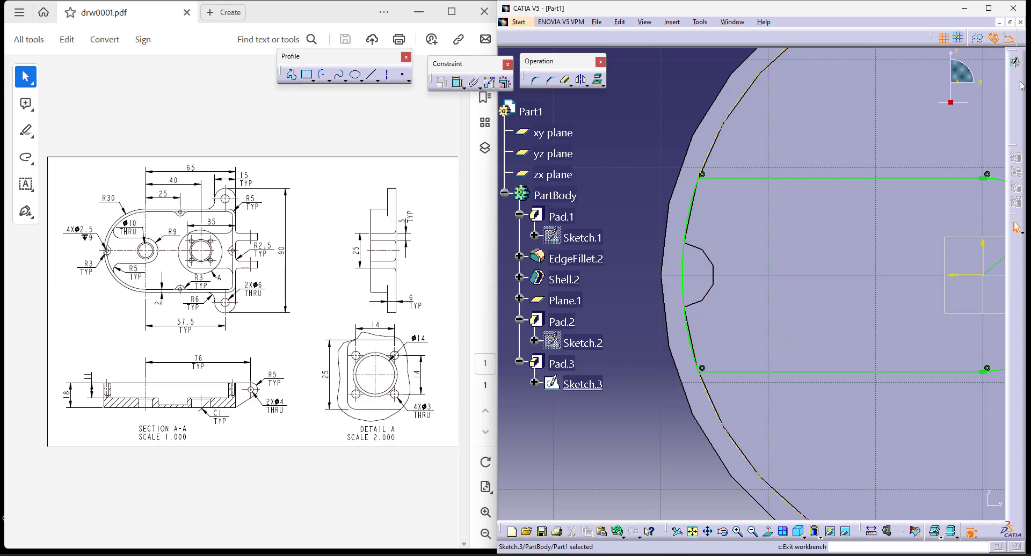
pyautogui.click(1017, 80)
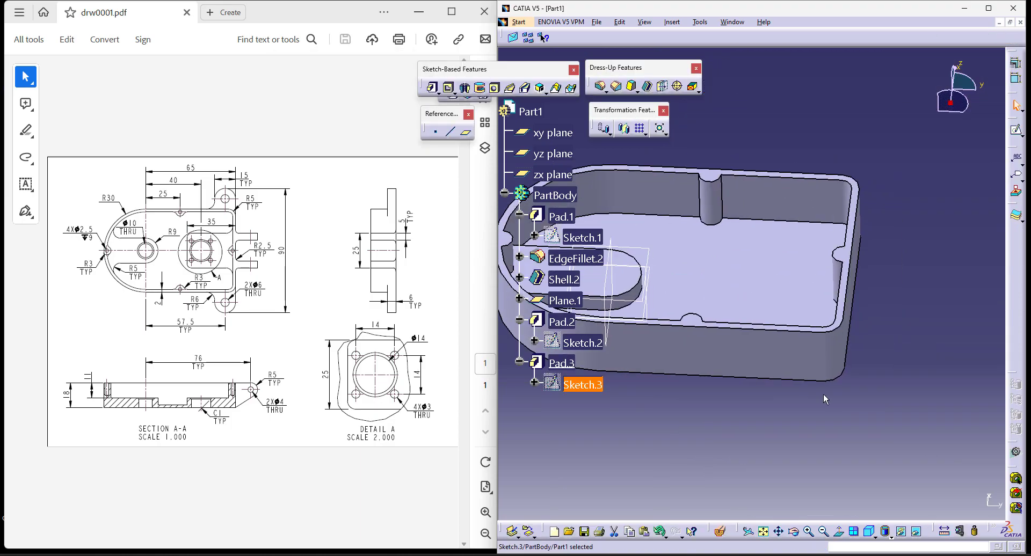
pyautogui.click(433, 87)
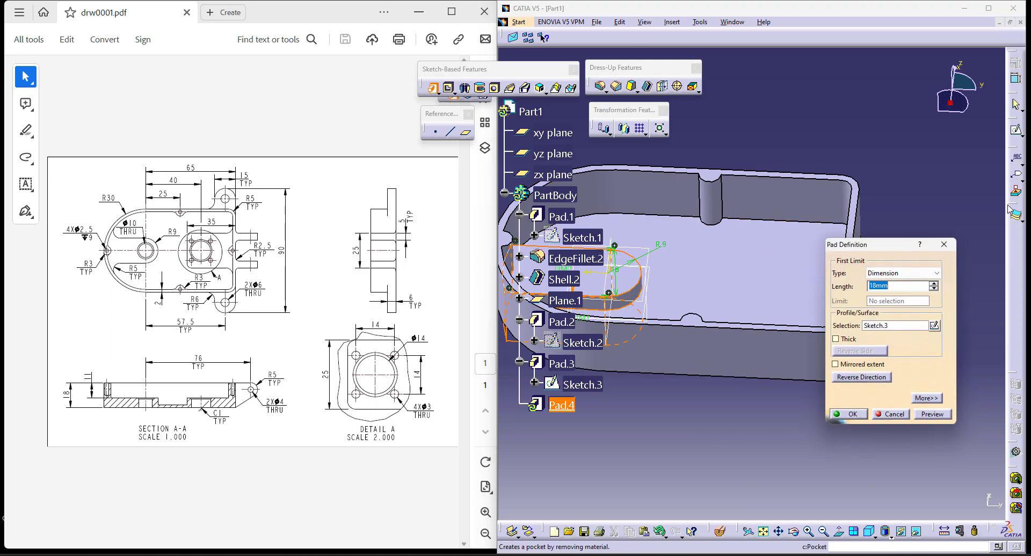
pyautogui.click(937, 325)
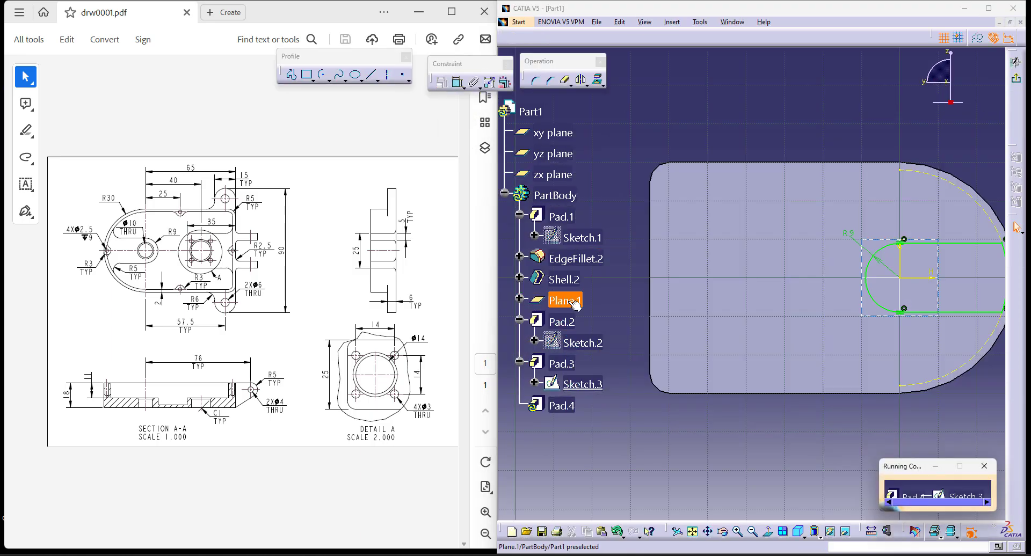
pyautogui.click(1016, 79)
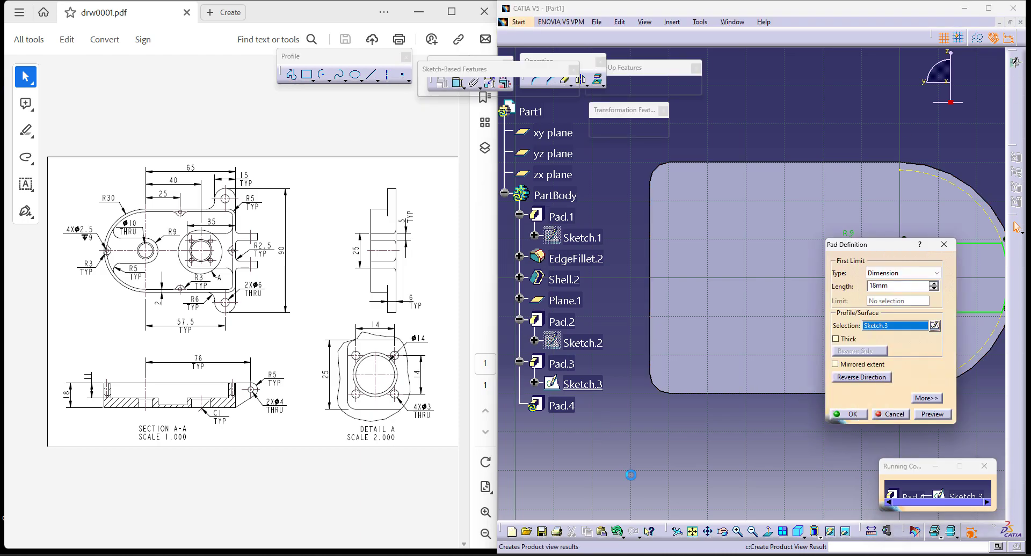
pyautogui.click(901, 418)
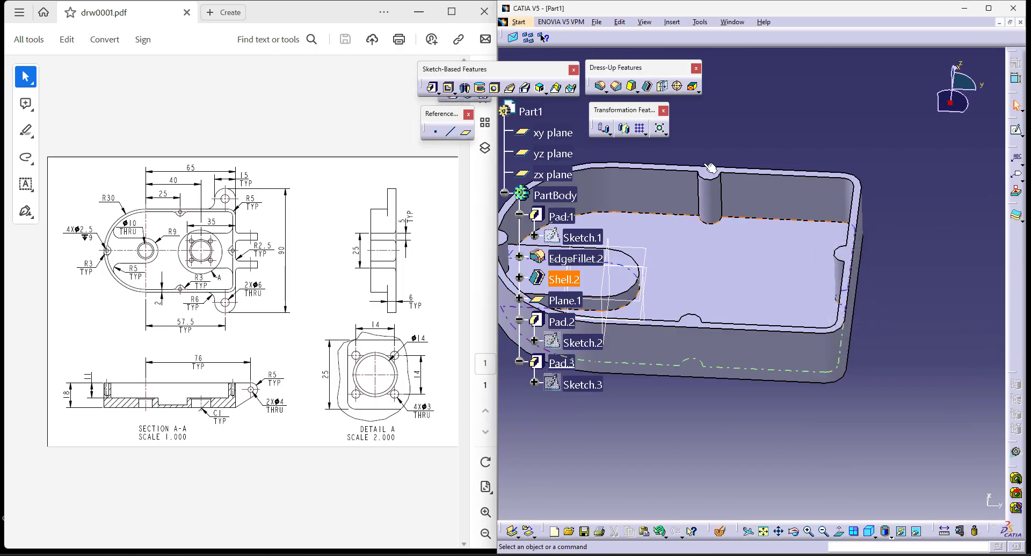
# - Start a new pad with its sketch on Plane.1 and project the inner edges of the flat end wall into it
pyautogui.click(937, 326)
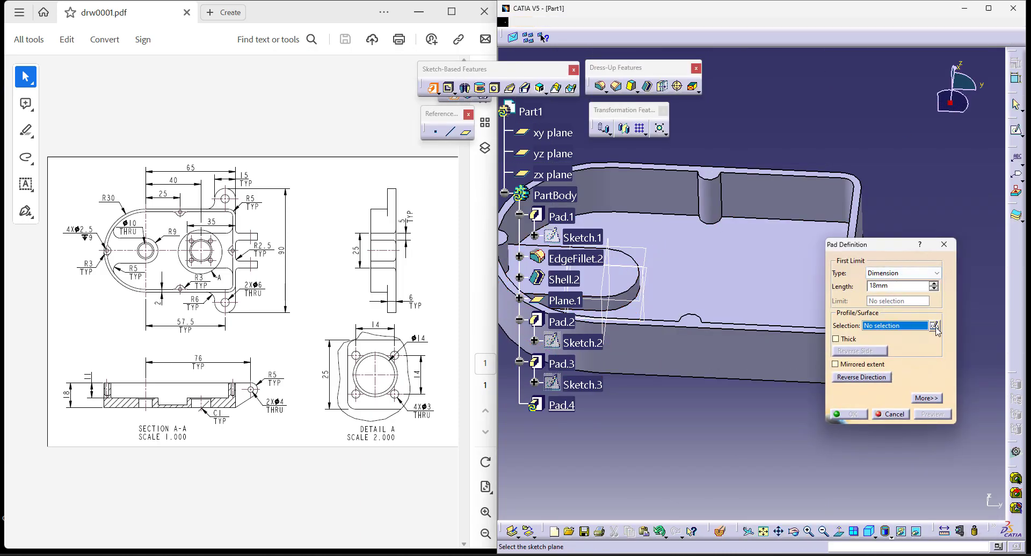
pyautogui.click(567, 301)
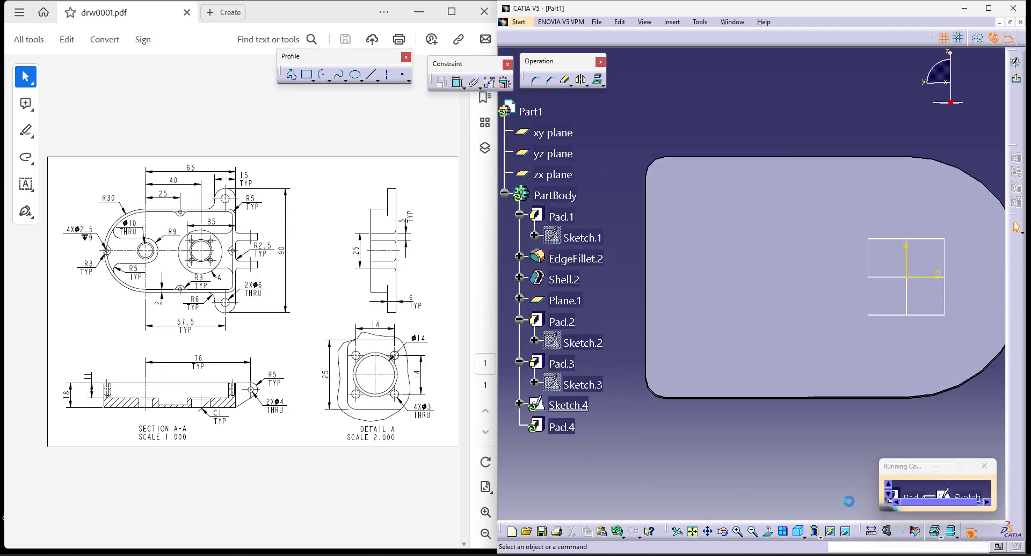
pyautogui.click(773, 533)
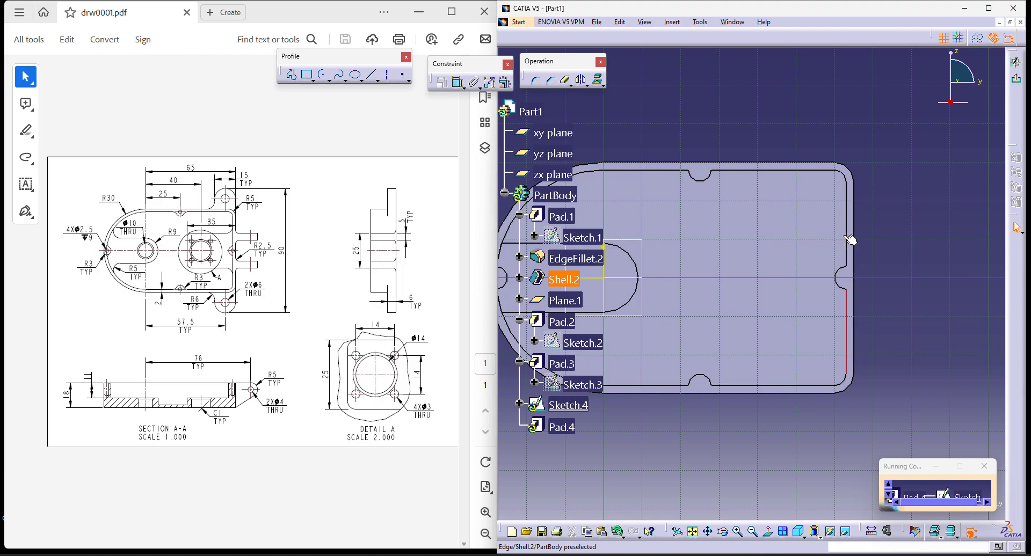
pyautogui.click(595, 86)
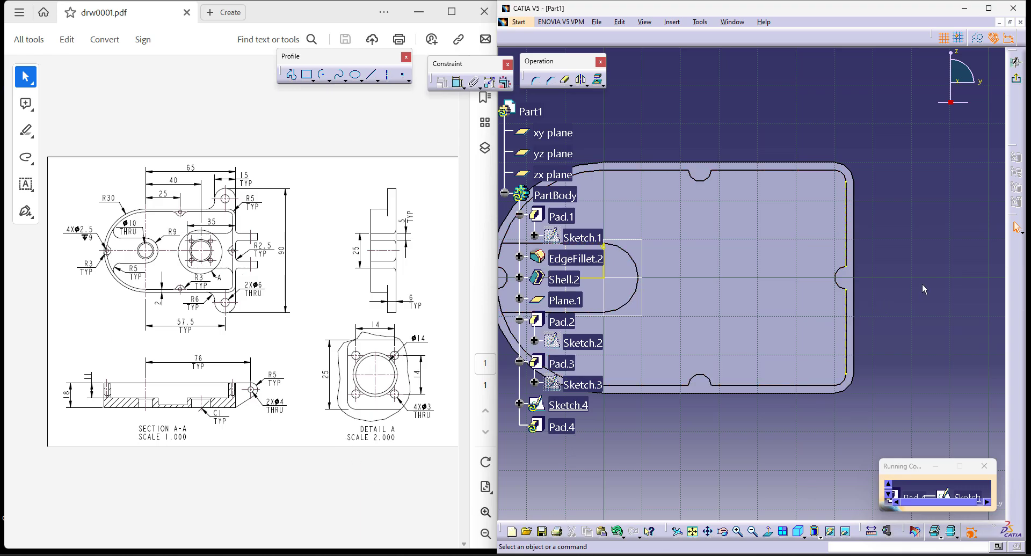
# - Sketch a rectangle about 25.5 mm by 20.2 mm from the projected flat end edge inward, spanning the end screw boss
pyautogui.moveTo(921, 284); pyautogui.dragTo(948, 292, button='middle')
pyautogui.click(307, 77)
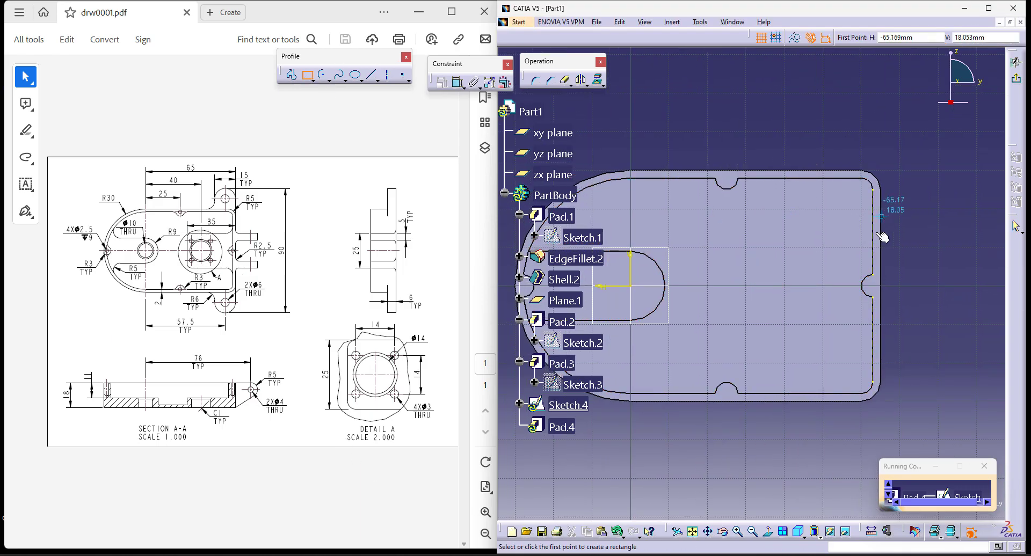
pyautogui.click(873, 250)
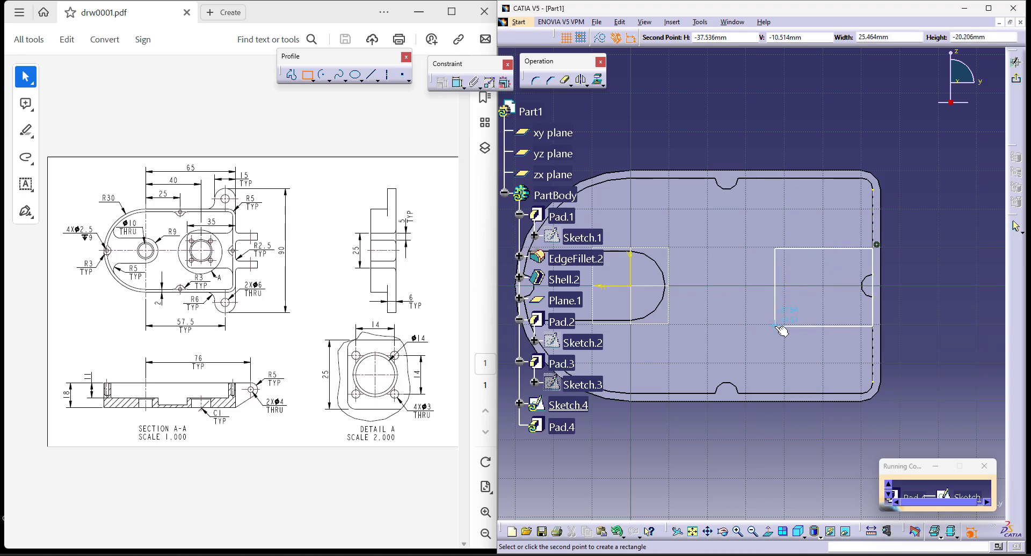
pyautogui.click(775, 325)
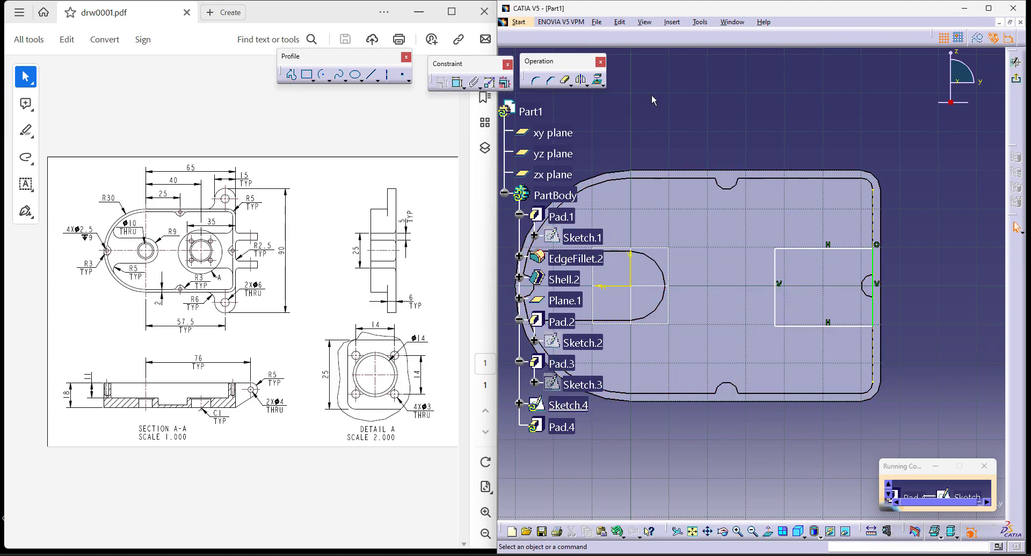
# - Constrain the rectangle's two horizontal sides to be symmetric about the horizontal sketch axis
pyautogui.click(457, 82)
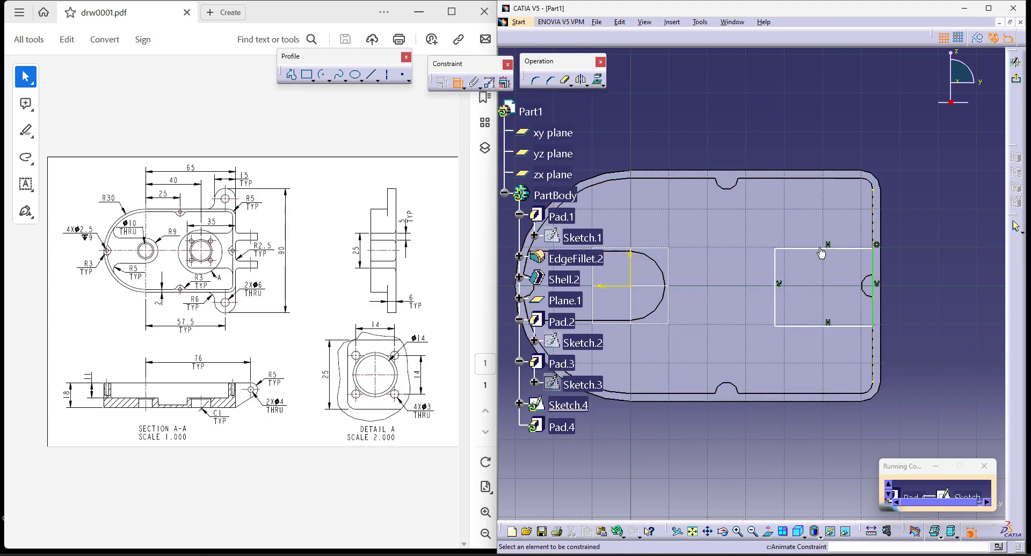
pyautogui.click(818, 326)
pyautogui.rightClick(894, 266)
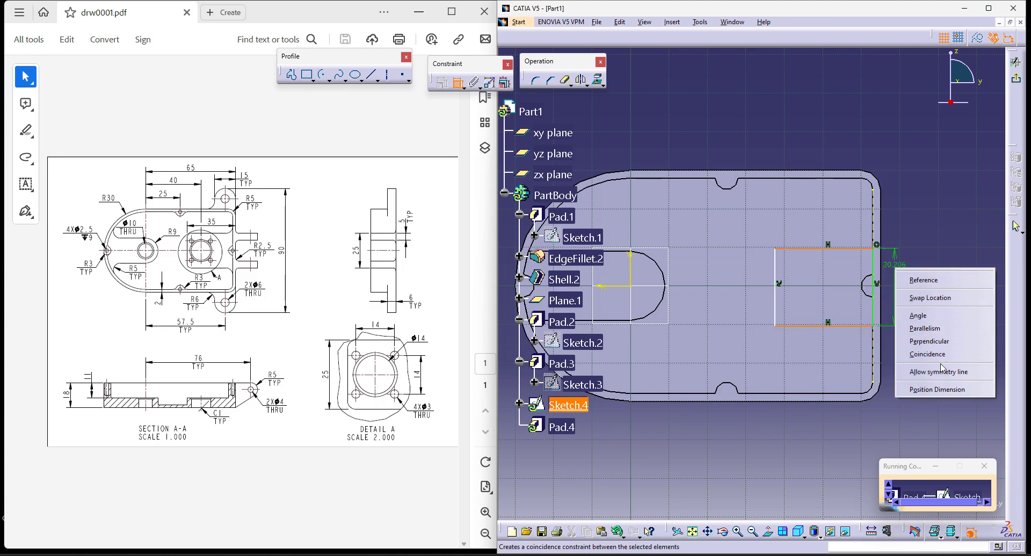
pyautogui.click(919, 371)
pyautogui.click(618, 288)
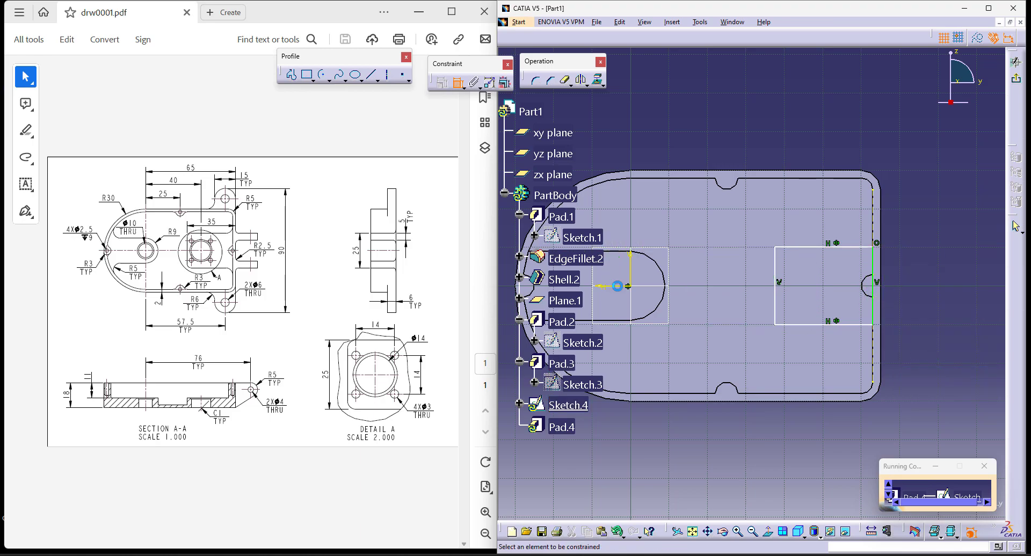
# - Dimension the rectangle's horizontal side and set its length to 35 mm
pyautogui.click(817, 247)
pyautogui.click(812, 111)
pyautogui.doubleClick(813, 111)
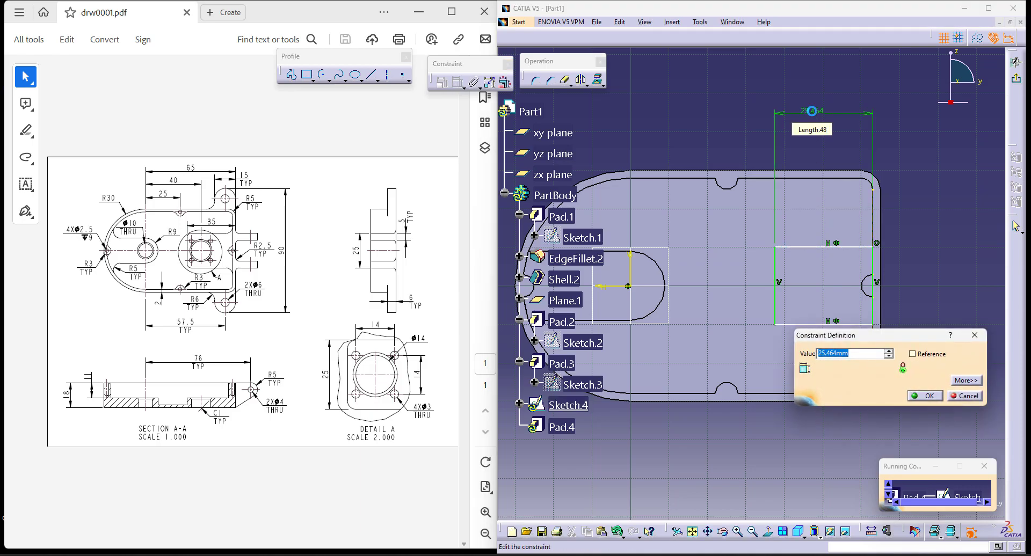
pyautogui.write('35')
pyautogui.press('Return')
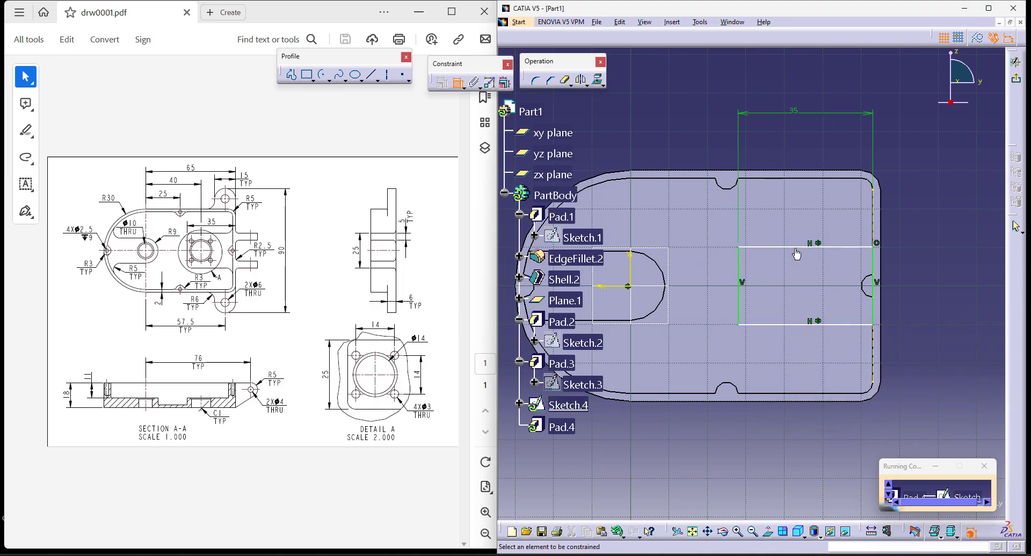
# - Dimension the rectangle's vertical side and set it to 25 mm
pyautogui.click(874, 314)
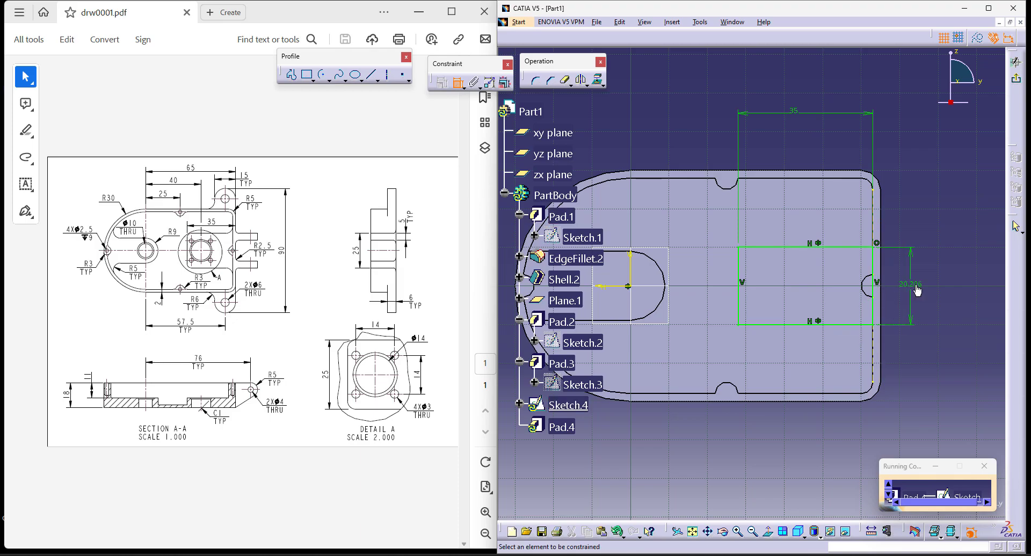
pyautogui.click(912, 285)
pyautogui.doubleClick(911, 284)
pyautogui.write('25')
pyautogui.press('Return')
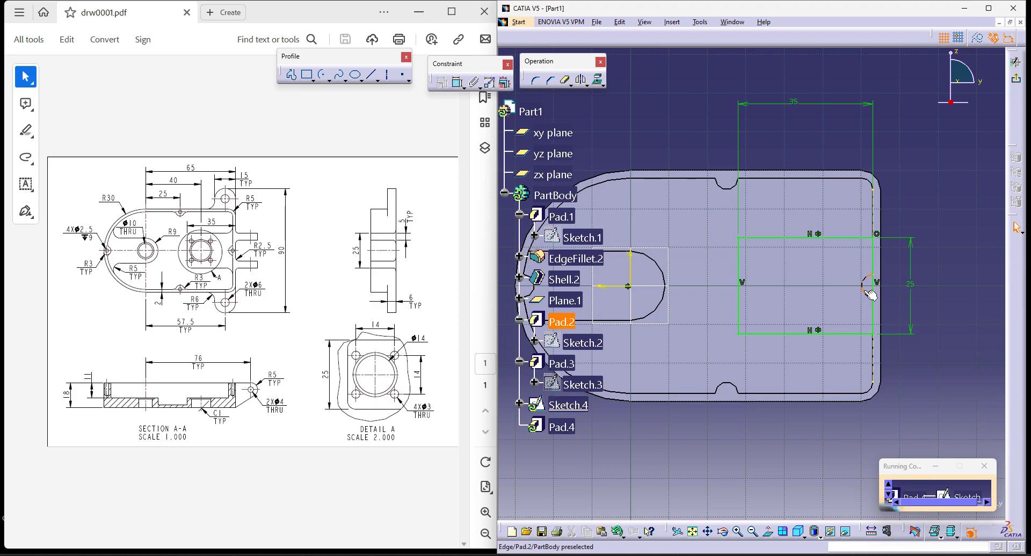
# - Finish the rectangle sketch and extrude it as a pad with the Up to next limit
pyautogui.click(1017, 81)
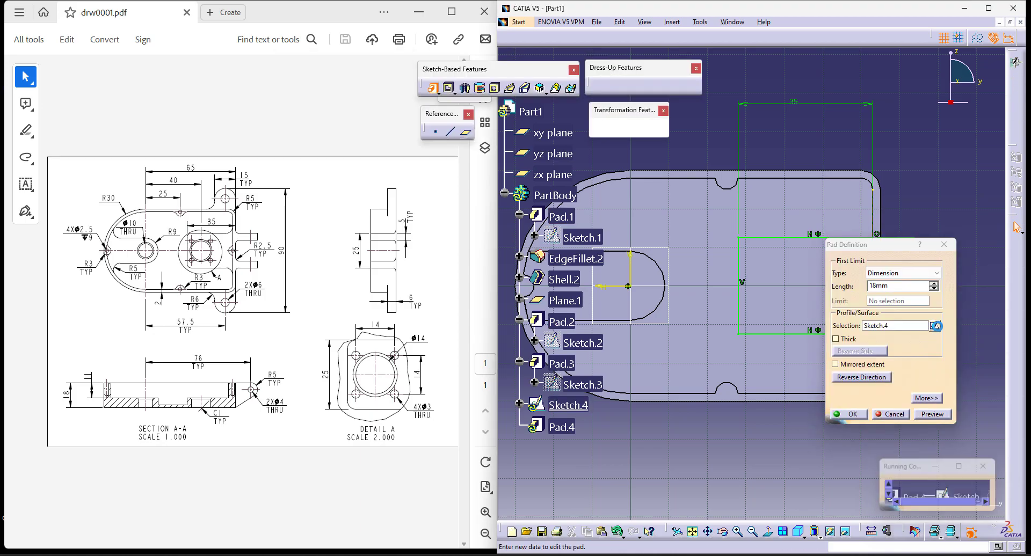
pyautogui.click(903, 273)
pyautogui.click(886, 289)
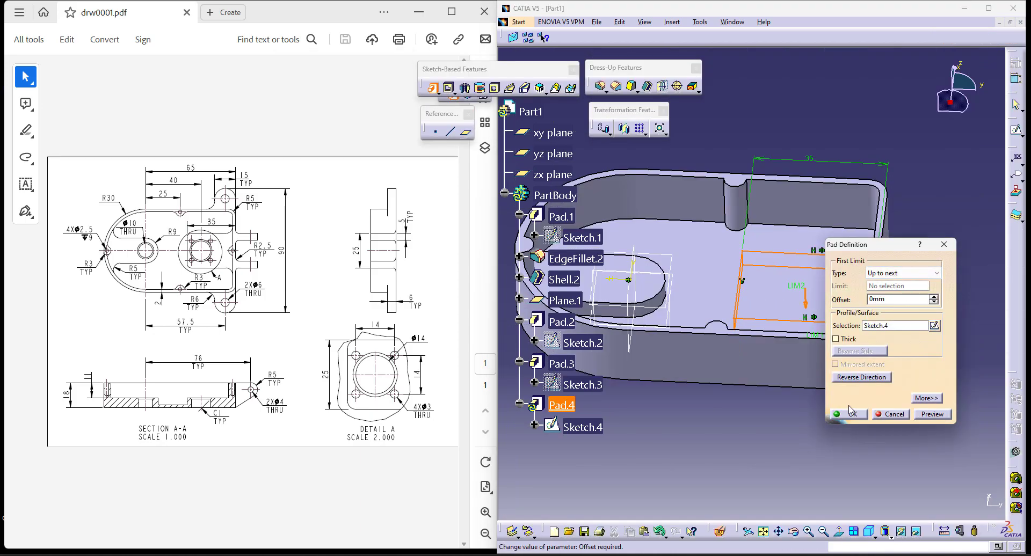
pyautogui.click(856, 421)
# - Start a new sketch on Plane.1, facing the open side of the housing
pyautogui.moveTo(711, 401); pyautogui.dragTo(842, 362, button='middle')
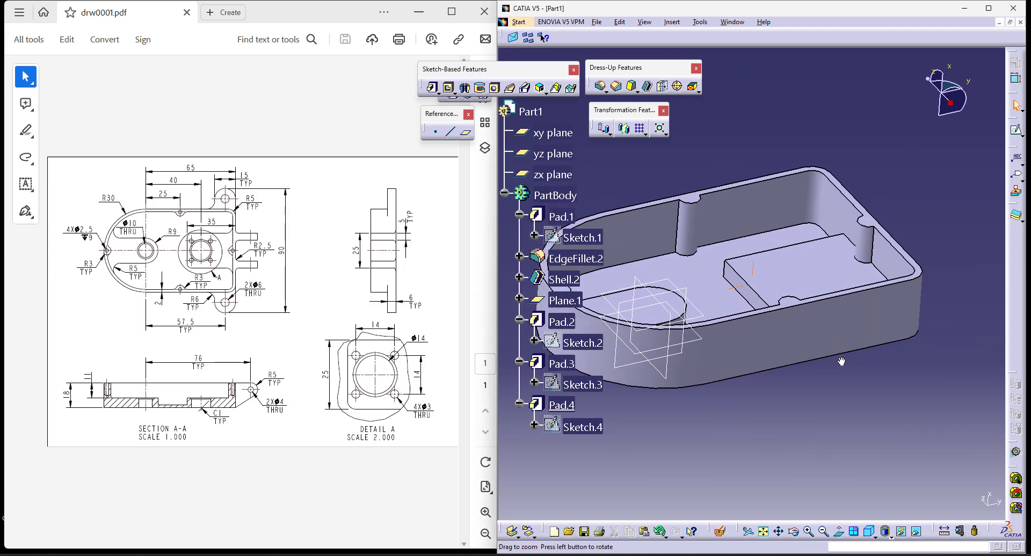
pyautogui.scroll(1, 842, 361)
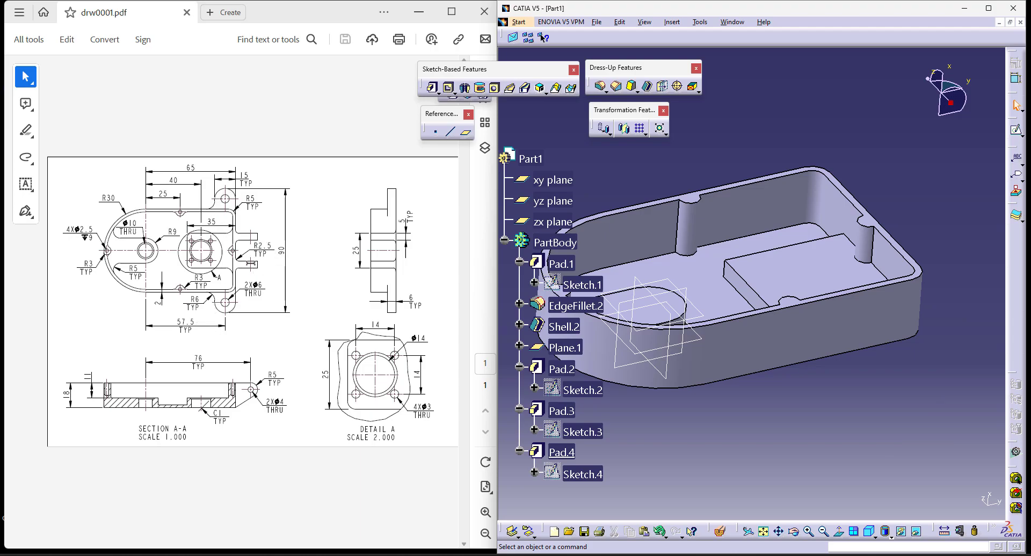
pyautogui.moveTo(809, 475); pyautogui.dragTo(662, 432, button='middle')
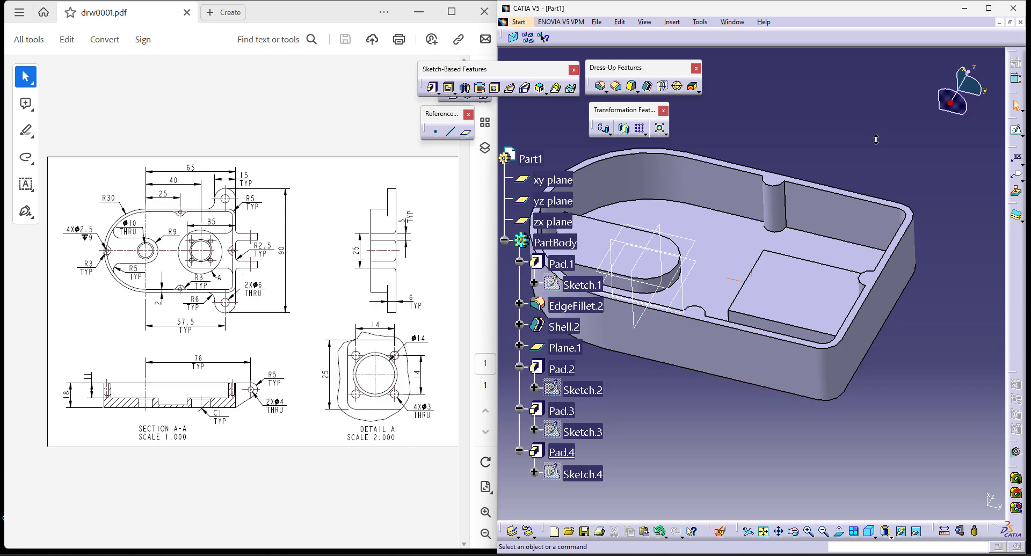
pyautogui.moveTo(876, 136); pyautogui.dragTo(864, 149, button='middle')
pyautogui.moveTo(759, 149); pyautogui.dragTo(785, 140, button='middle')
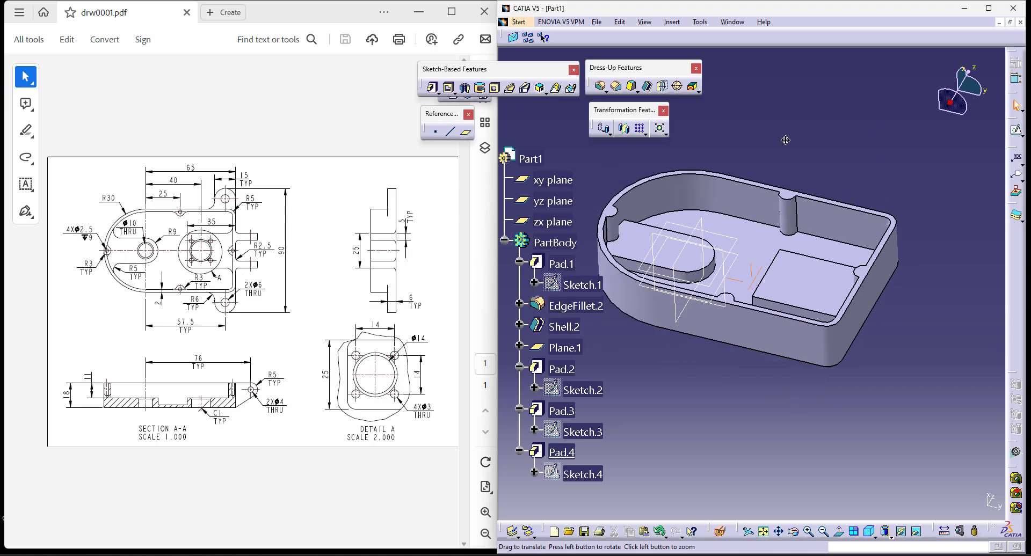
pyautogui.click(731, 240)
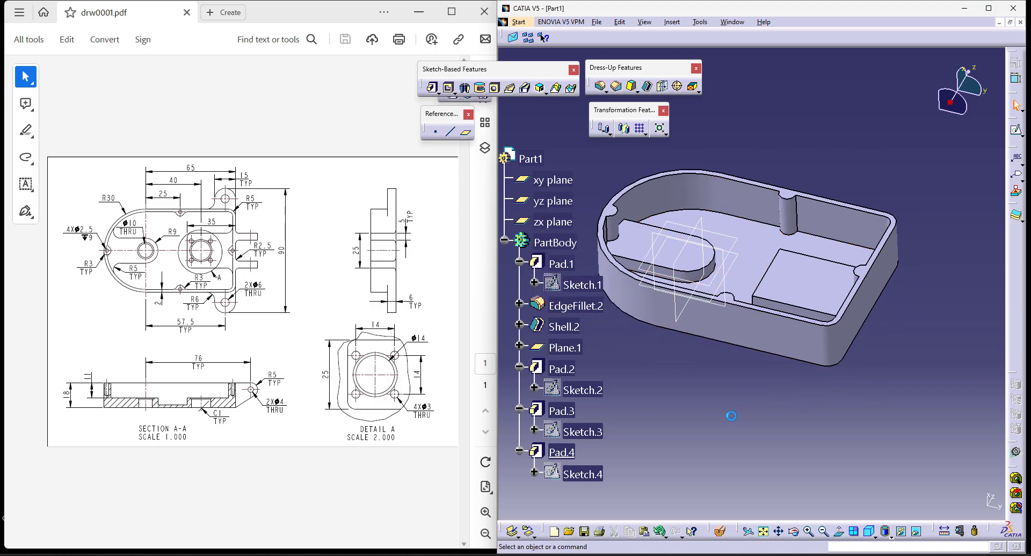
pyautogui.click(563, 348)
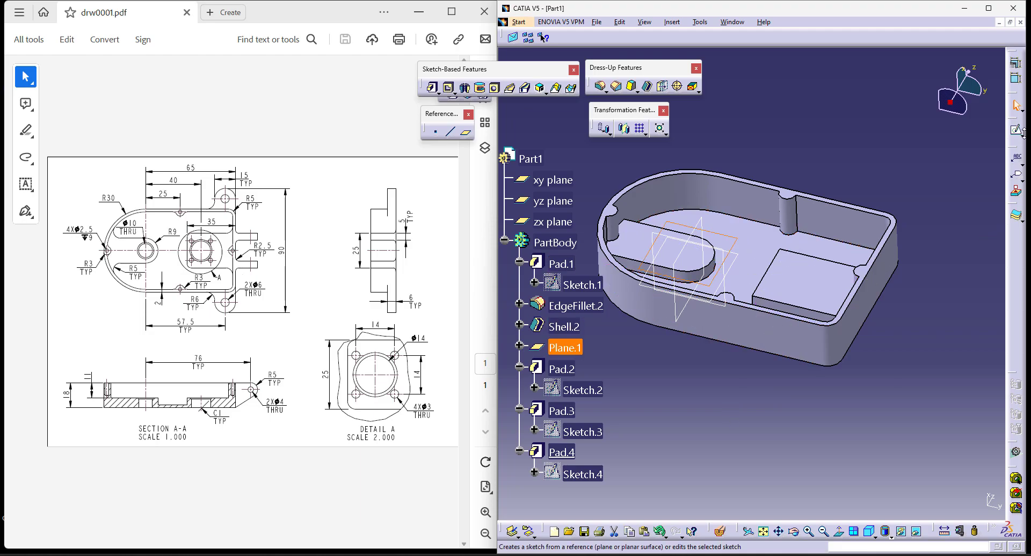
pyautogui.click(1017, 134)
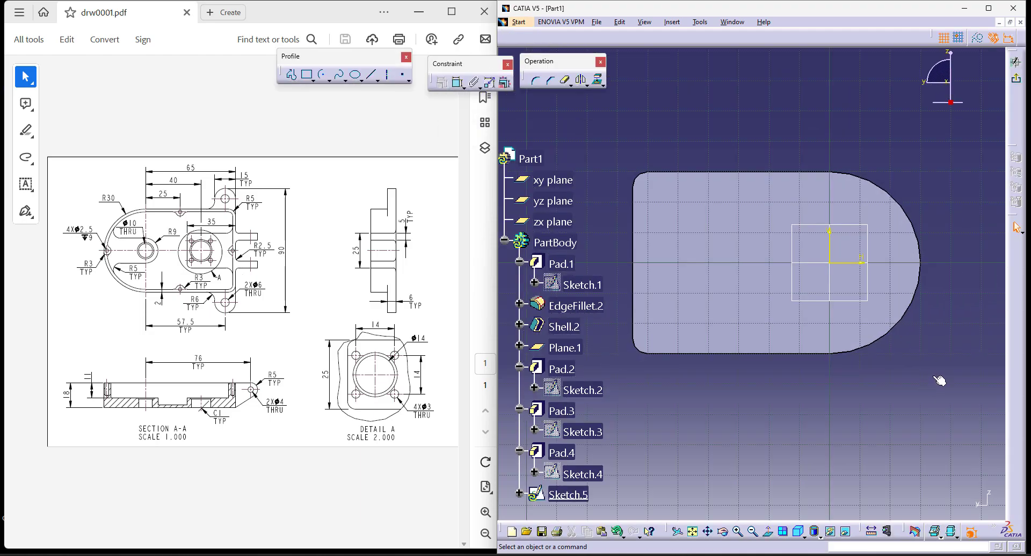
pyautogui.click(780, 536)
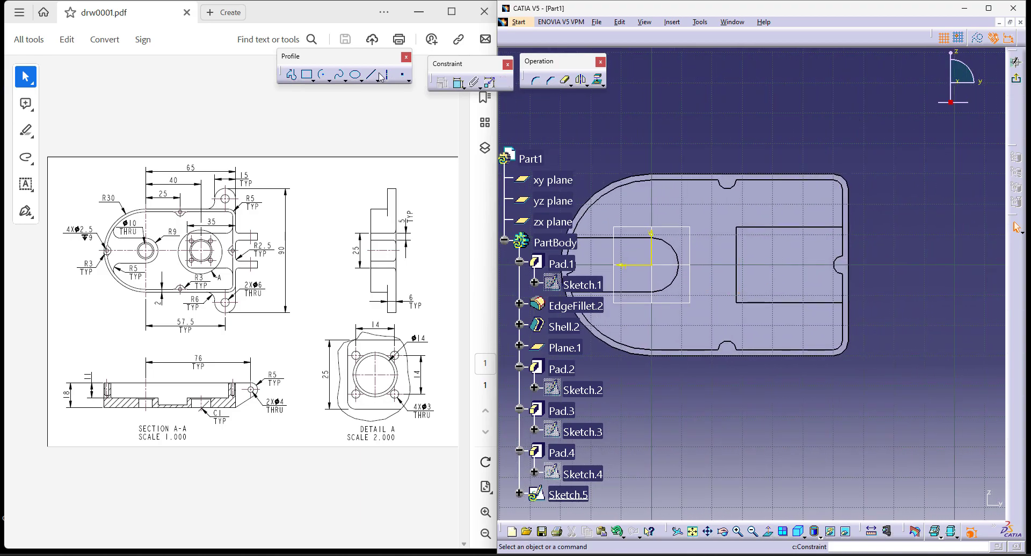
# - Place a point outside the upper long wall near the flat end and mirror it about the horizontal axis
pyautogui.click(404, 77)
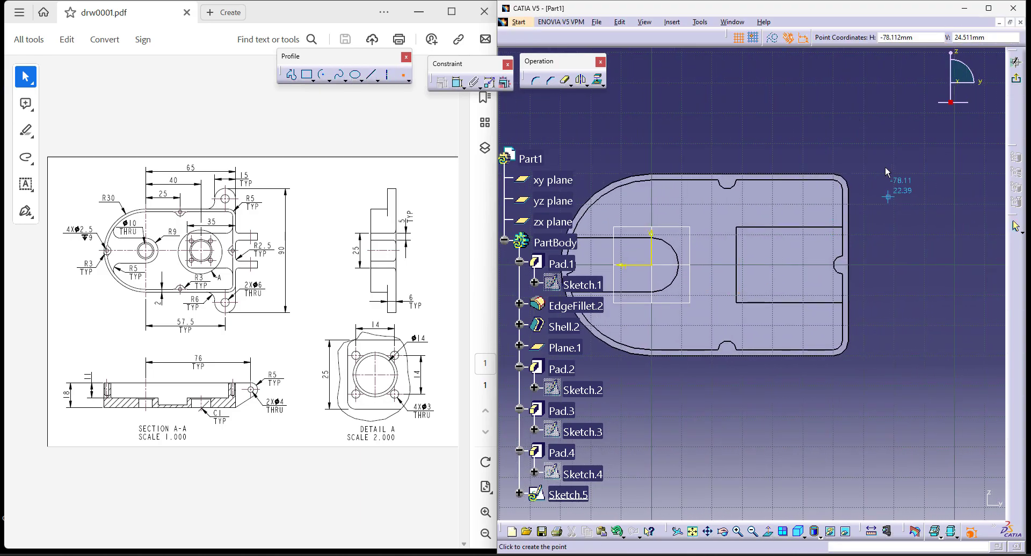
pyautogui.click(822, 128)
pyautogui.click(581, 80)
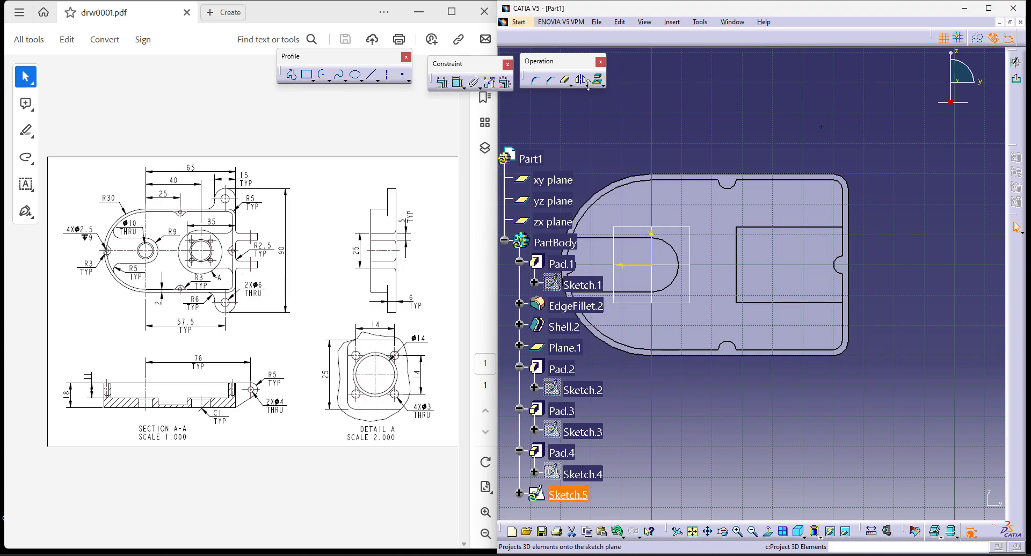
pyautogui.click(644, 269)
# - Dimension the vertical distance between the two mirrored points and set it to 90 mm
pyautogui.click(458, 82)
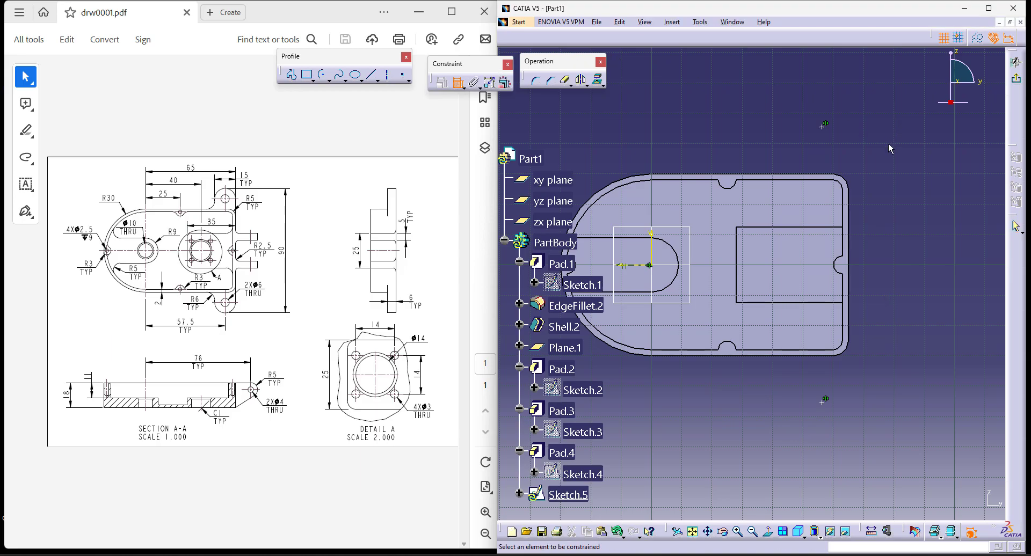
pyautogui.click(825, 126)
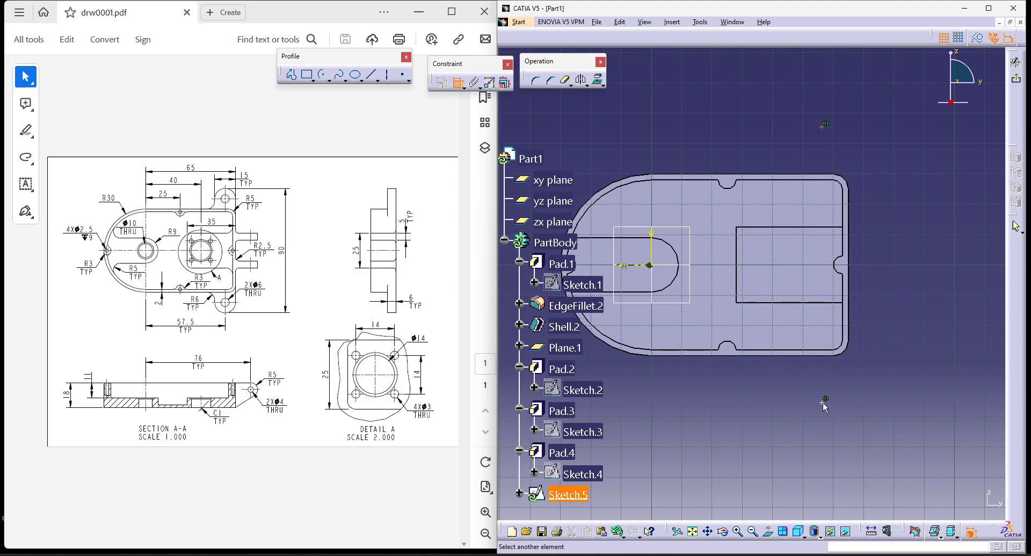
pyautogui.click(824, 403)
pyautogui.click(928, 284)
pyautogui.doubleClick(928, 284)
pyautogui.write('90')
pyautogui.press('Return')
pyautogui.click(857, 462)
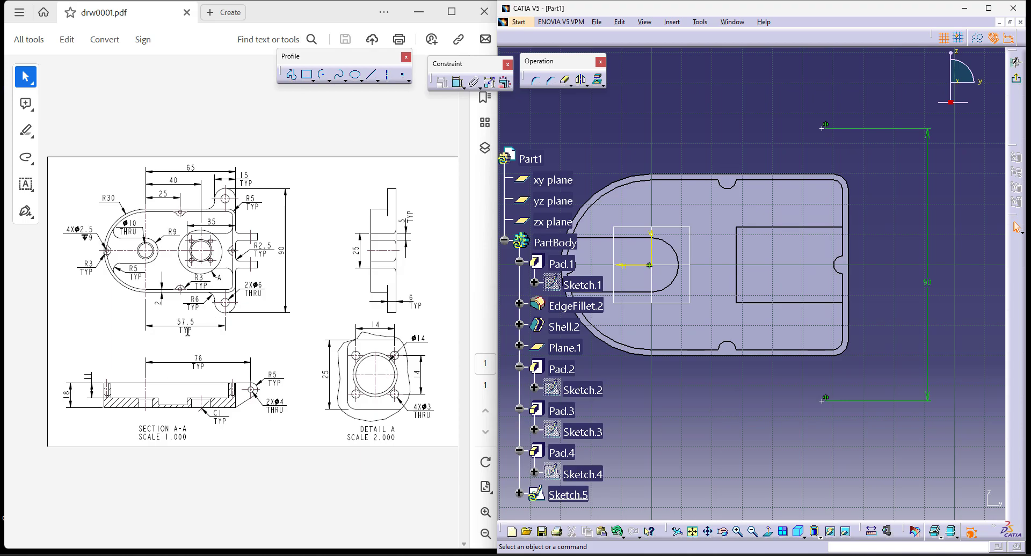
# - Dimension the horizontal distance from the vertical axis to the lower point, set it to 57.5 mm, and finish the sketch
pyautogui.click(458, 84)
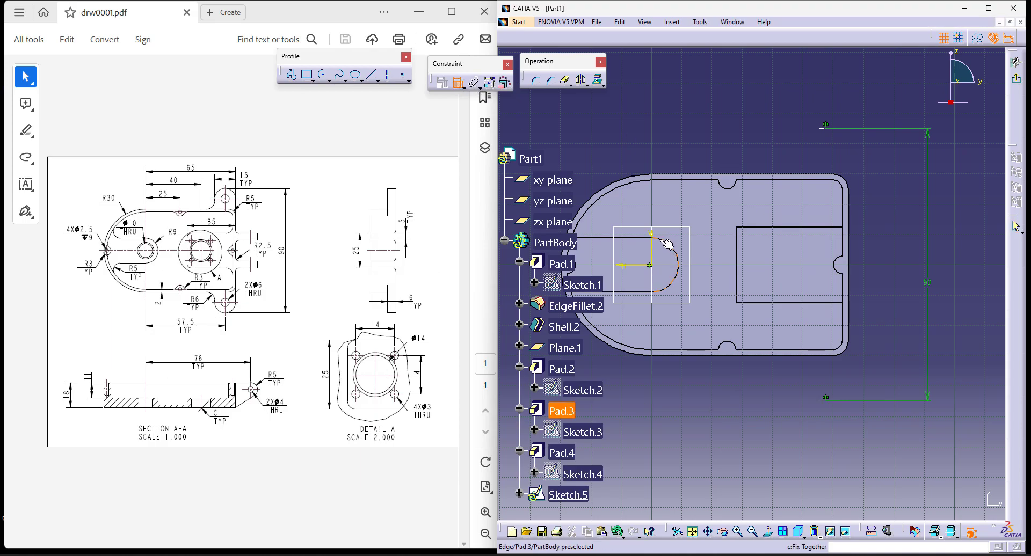
pyautogui.click(652, 242)
pyautogui.click(822, 401)
pyautogui.click(712, 433)
pyautogui.doubleClick(719, 434)
pyautogui.write('7')
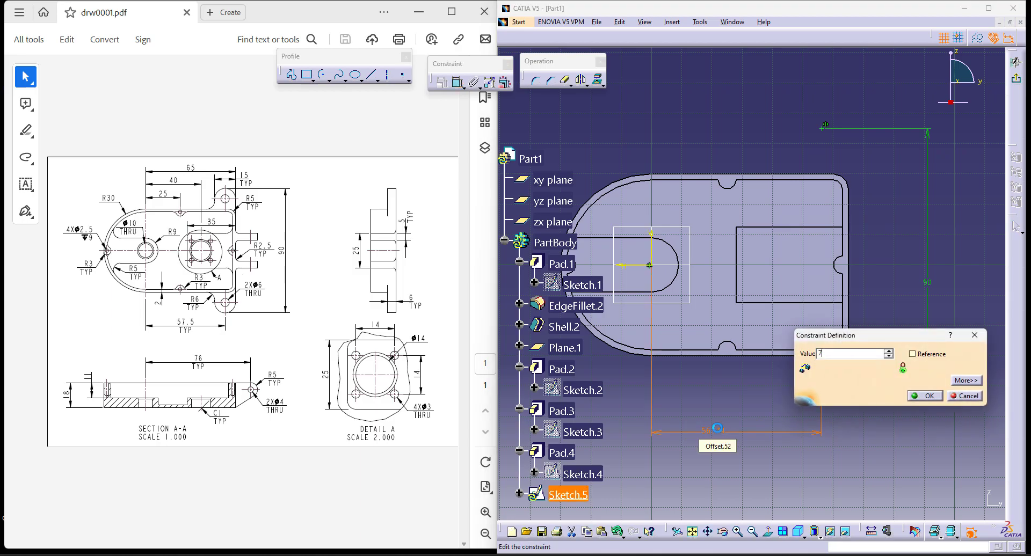
pyautogui.write('.5')
pyautogui.press('Return')
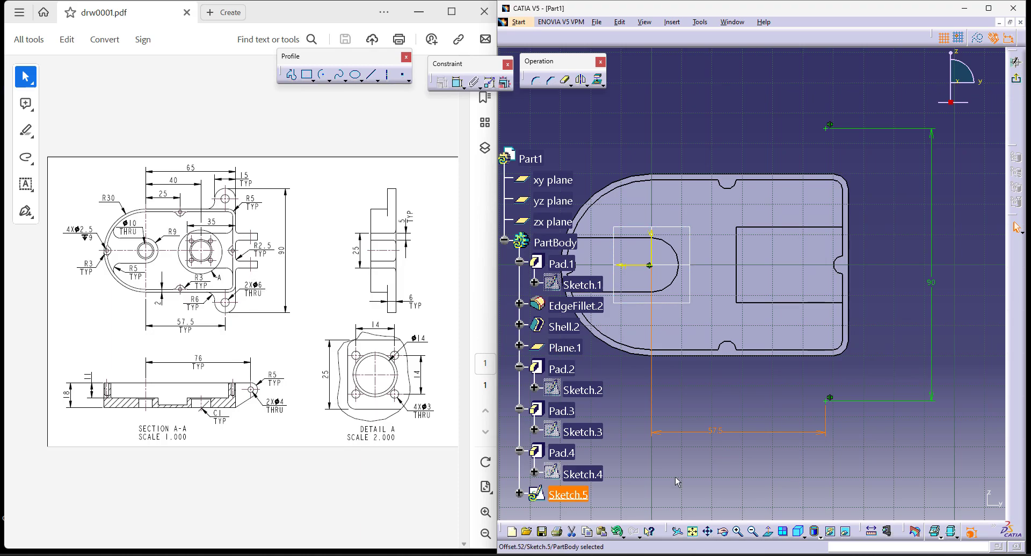
pyautogui.click(1017, 78)
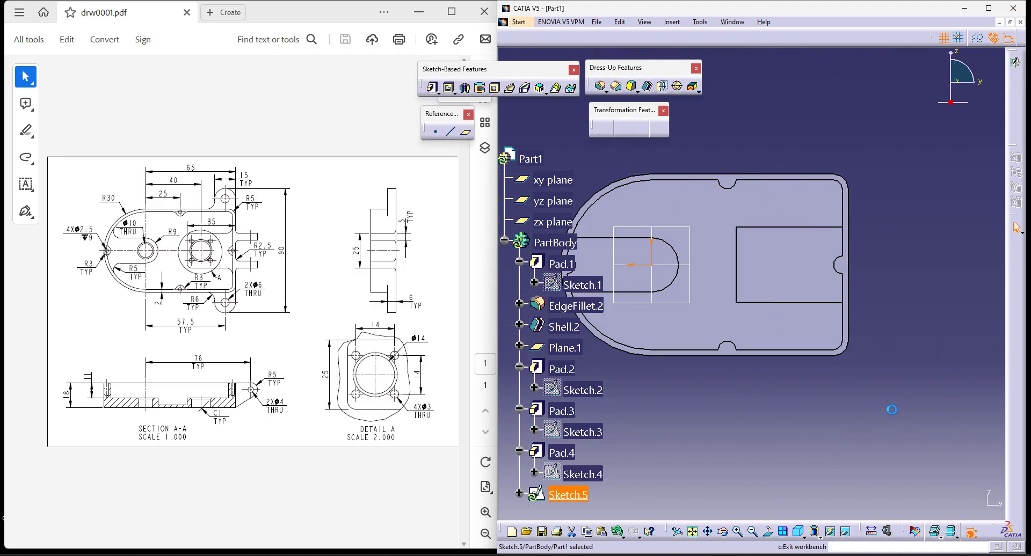
# - Create a reference plane parallel to the xy plane through the lower sketch point using Parallel through point
pyautogui.click(466, 133)
pyautogui.click(777, 374)
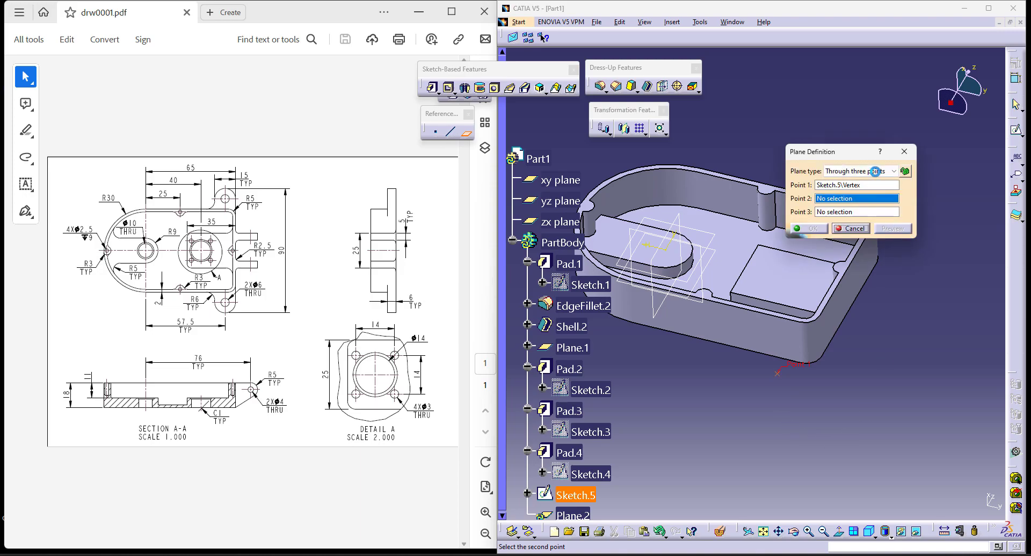
pyautogui.click(851, 171)
pyautogui.click(854, 187)
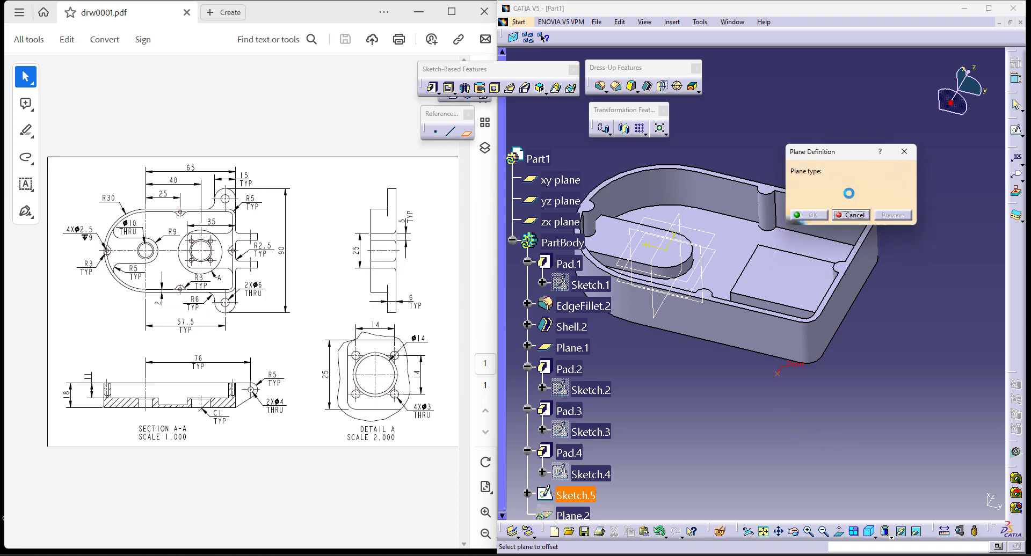
pyautogui.click(709, 303)
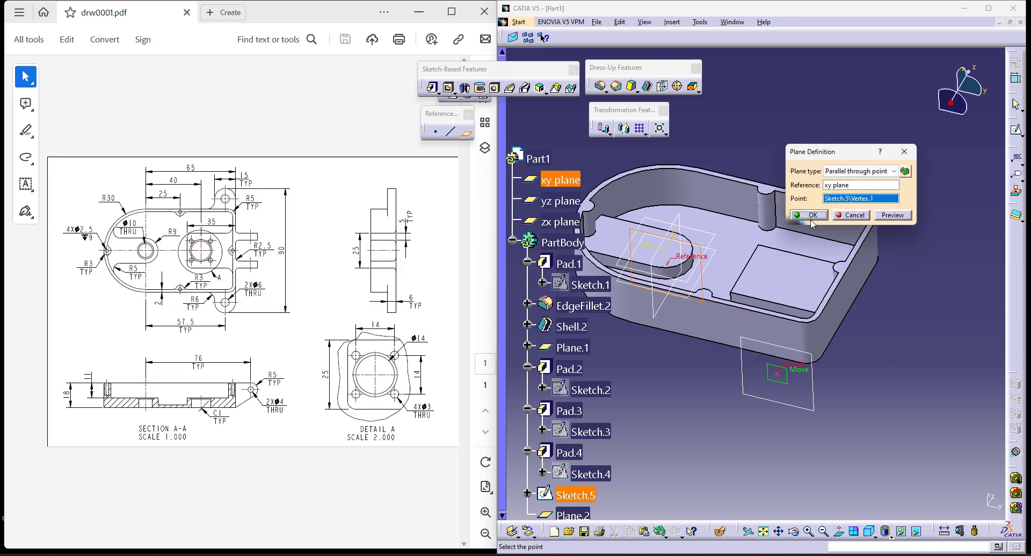
pyautogui.click(810, 216)
# - Start a pad sketch on the new plane and draw a rectangle about 5.7 mm wide in the housing's flat-end corner
pyautogui.click(432, 87)
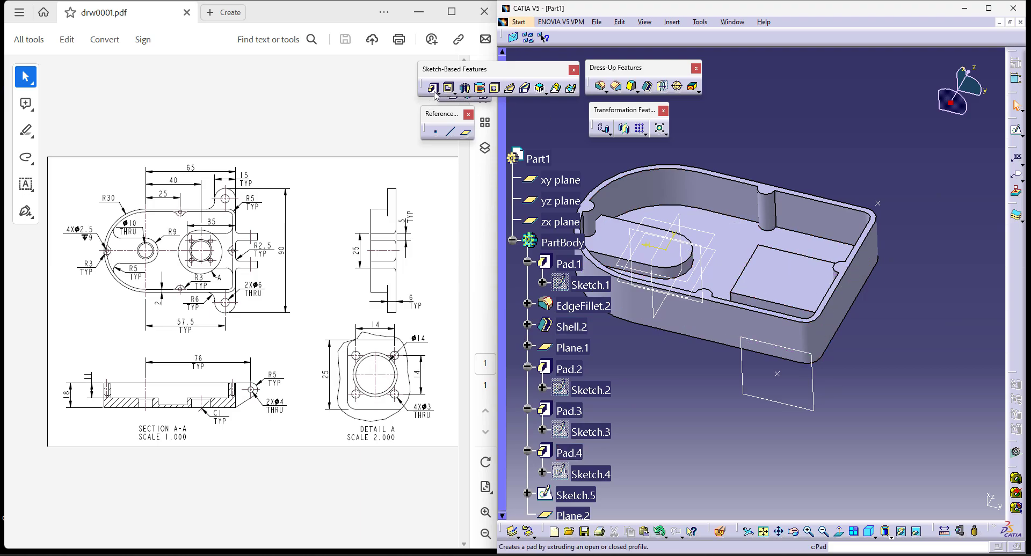
pyautogui.click(934, 326)
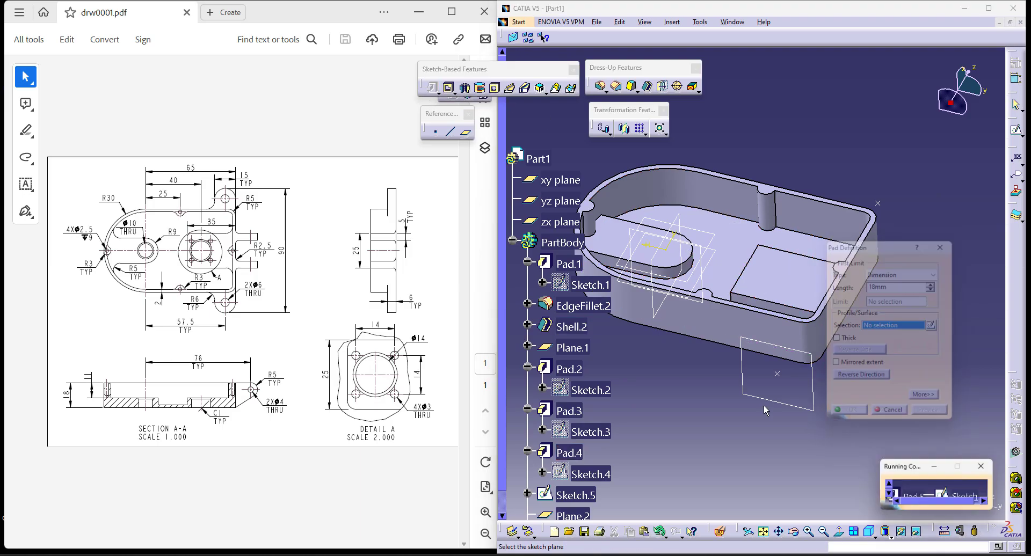
pyautogui.click(768, 344)
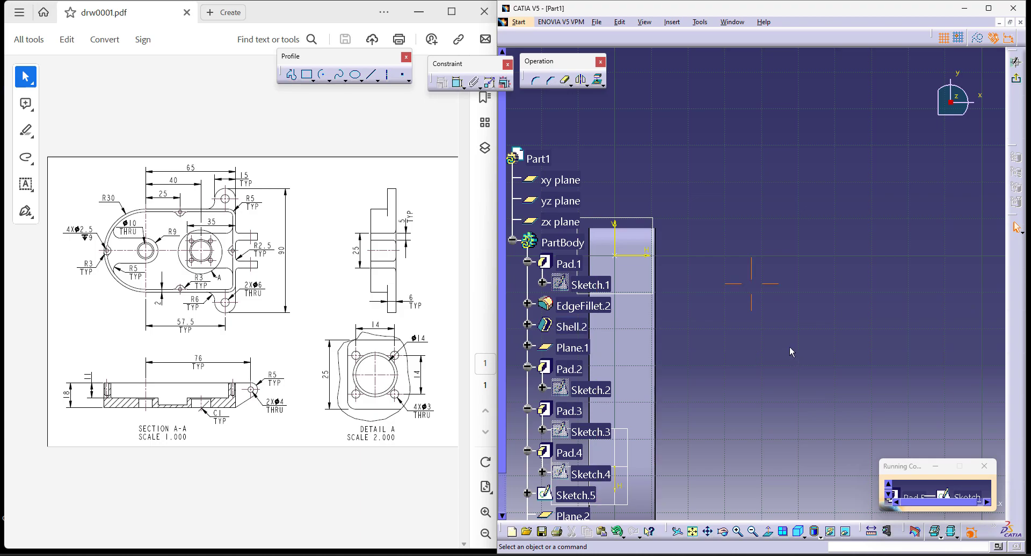
pyautogui.click(768, 533)
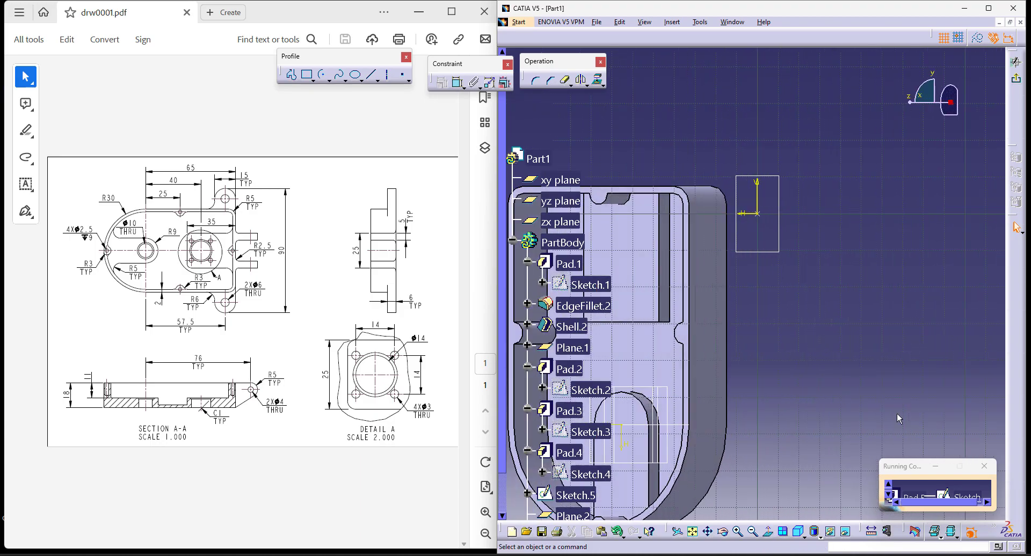
pyautogui.moveTo(903, 302); pyautogui.dragTo(870, 323, button='middle')
pyautogui.moveTo(881, 376); pyautogui.dragTo(848, 230, button='middle')
pyautogui.moveTo(871, 304)
pyautogui.mouseDown(button='middle')
pyautogui.moveTo(887, 344)
pyautogui.moveTo(886, 319)
pyautogui.mouseUp(button='middle')
pyautogui.moveTo(708, 186); pyautogui.dragTo(720, 192, button='middle')
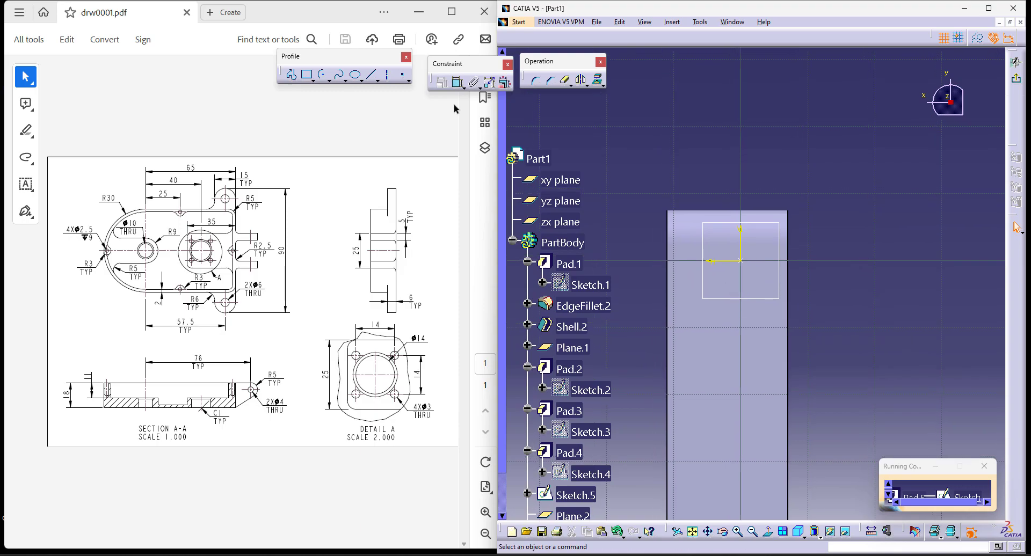
pyautogui.click(307, 74)
pyautogui.click(787, 209)
pyautogui.click(750, 281)
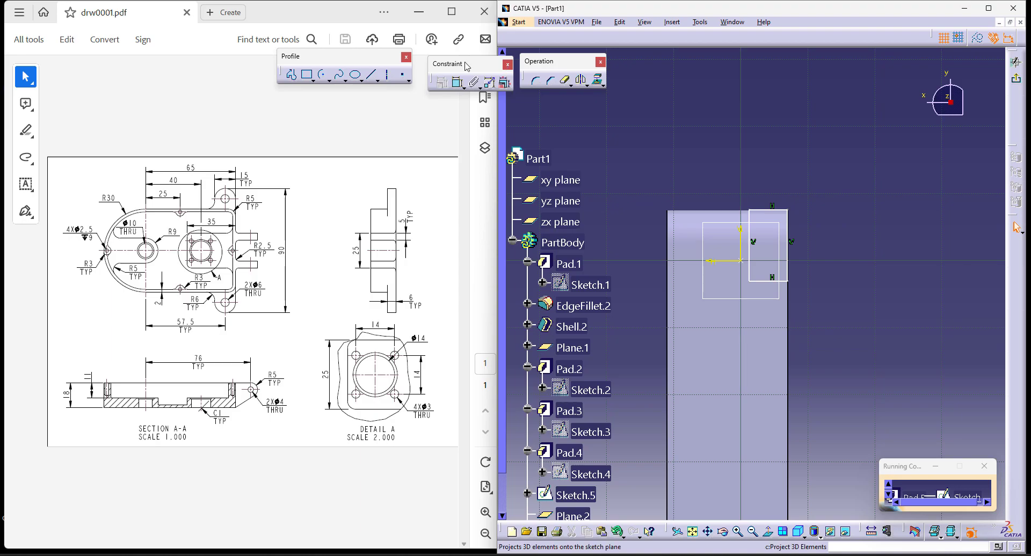
# - Make the rectangle's upper and outer edges coincident with the matching outer edges of the housing
pyautogui.click(456, 84)
pyautogui.click(767, 209)
pyautogui.click(677, 210)
pyautogui.rightClick(751, 133)
pyautogui.click(806, 223)
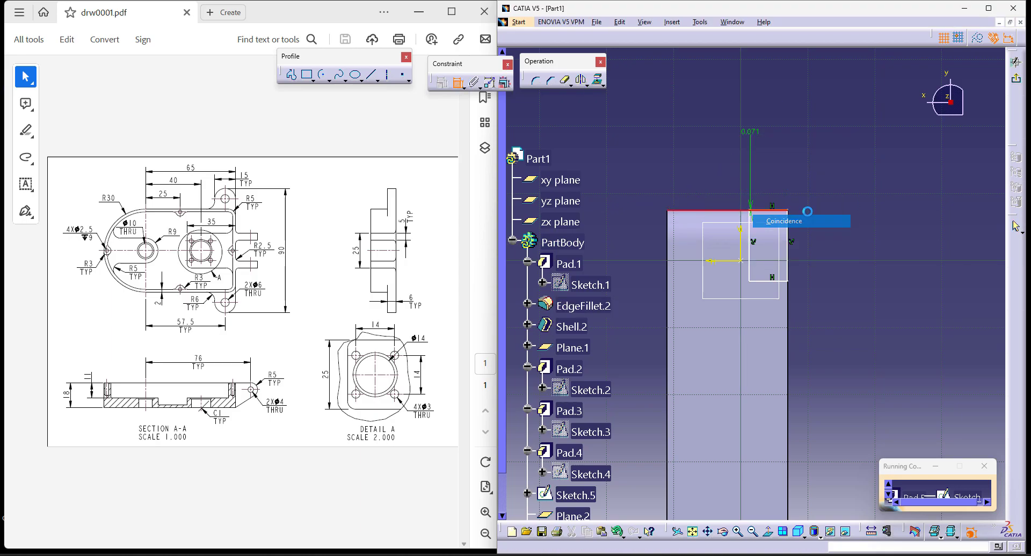
pyautogui.click(787, 251)
pyautogui.click(788, 294)
pyautogui.rightClick(861, 251)
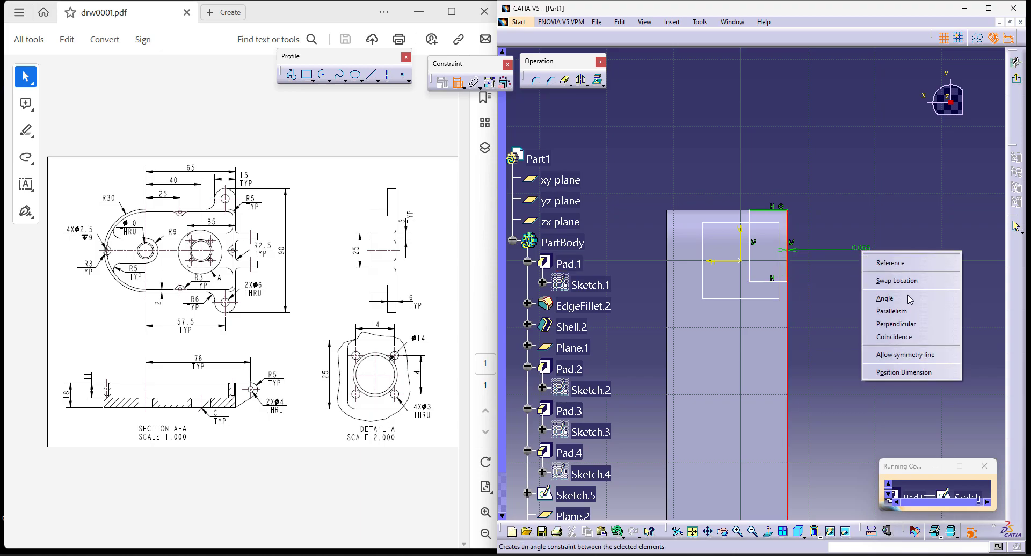
pyautogui.click(903, 337)
# - Set the rectangle's height to 15 mm and its width to 6 mm, and finish the sketch
pyautogui.click(788, 253)
pyautogui.click(835, 254)
pyautogui.doubleClick(840, 251)
pyautogui.write('15')
pyautogui.press('Return')
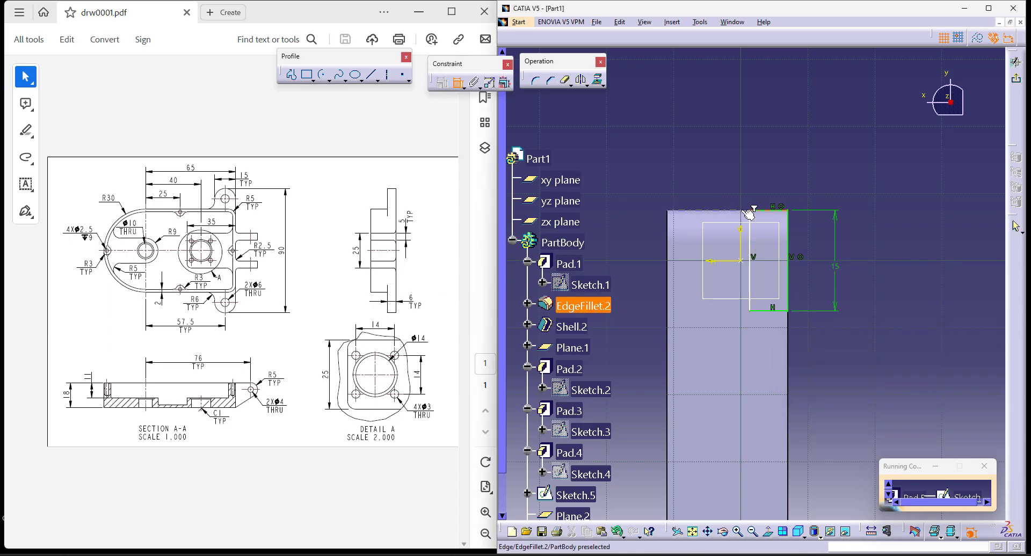
pyautogui.click(768, 210)
pyautogui.click(773, 173)
pyautogui.doubleClick(769, 167)
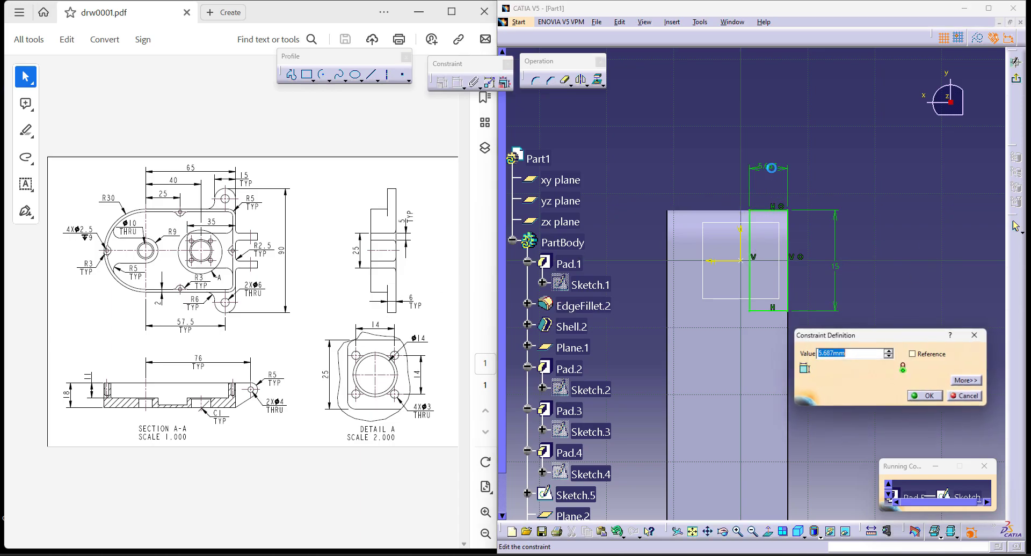
pyautogui.write('6')
pyautogui.press('Return')
pyautogui.click(1022, 81)
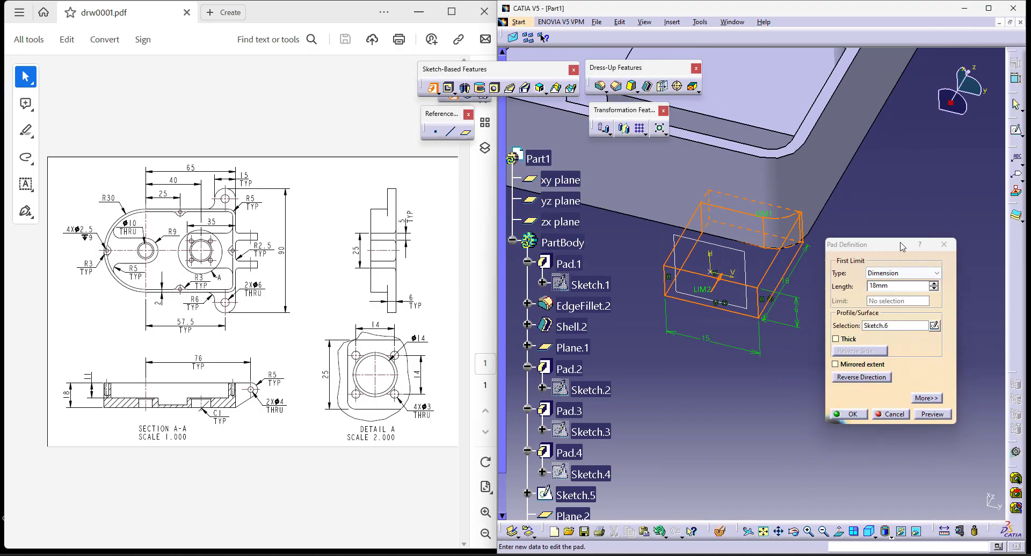
# - Extrude the lug rectangle as a pad with the Up to next limit
pyautogui.click(908, 273)
pyautogui.click(892, 288)
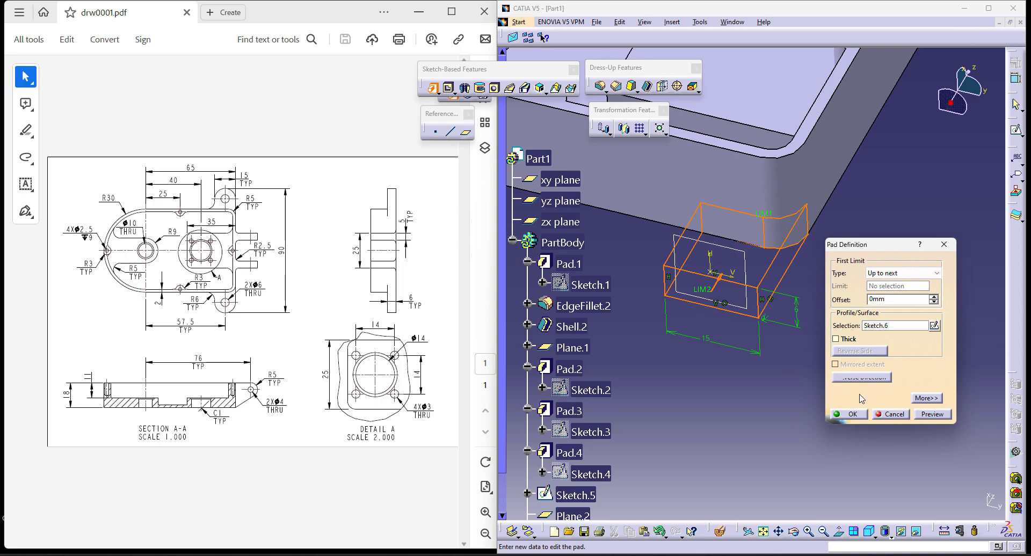
pyautogui.click(861, 413)
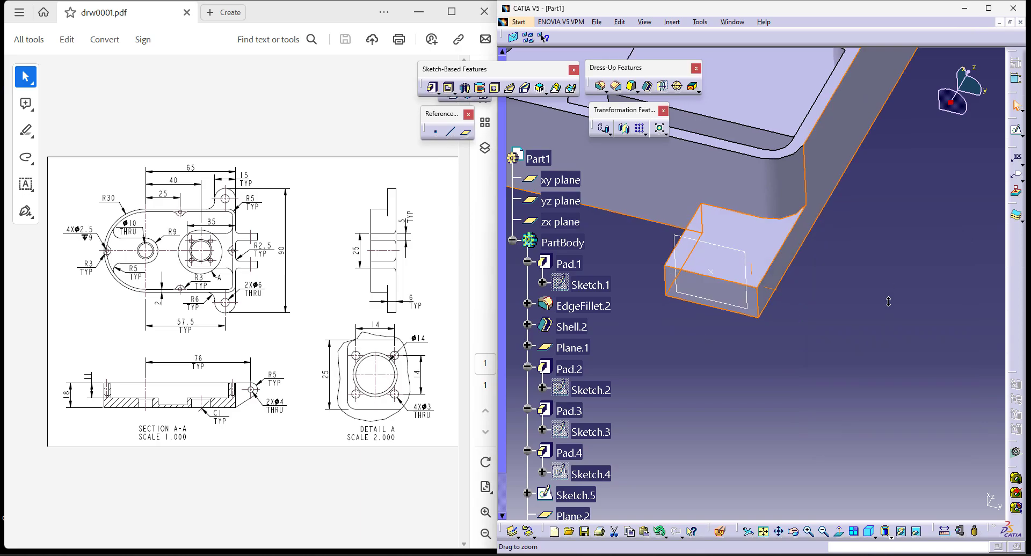
# - Mirror the lug pad about the xy plane onto the opposite long wall
pyautogui.moveTo(891, 289); pyautogui.dragTo(883, 371, button='middle')
pyautogui.click(623, 128)
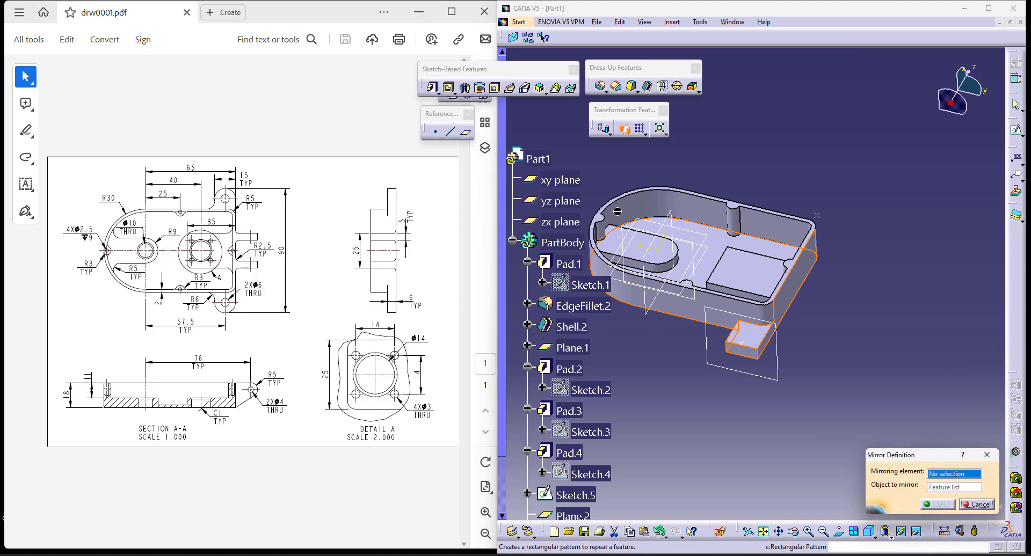
pyautogui.click(623, 232)
pyautogui.click(944, 505)
pyautogui.moveTo(739, 395); pyautogui.dragTo(810, 376, button='middle')
pyautogui.click(853, 409)
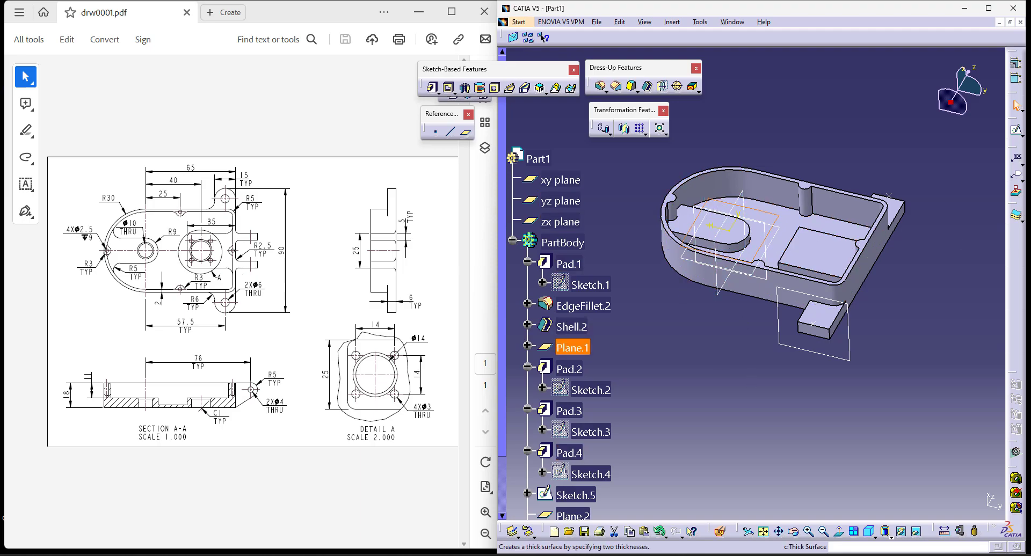
# - Start a sketch on Plane.1 and place a point just outside the housing's flat end, above the horizontal axis
pyautogui.click(1016, 130)
pyautogui.click(768, 532)
pyautogui.keyDown('ctrl'); pyautogui.moveTo(920, 283); pyautogui.dragTo(905, 237, button='middle'); pyautogui.keyUp('ctrl')
pyautogui.moveTo(906, 237)
pyautogui.mouseDown(button='middle')
pyautogui.moveTo(863, 260)
pyautogui.moveTo(830, 309)
pyautogui.mouseUp(button='middle')
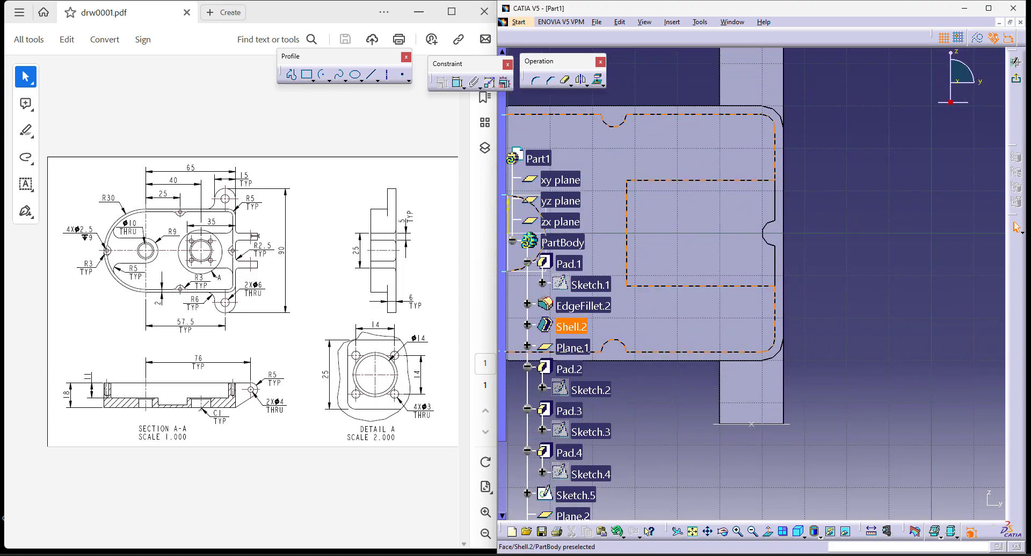
pyautogui.click(398, 78)
pyautogui.click(806, 157)
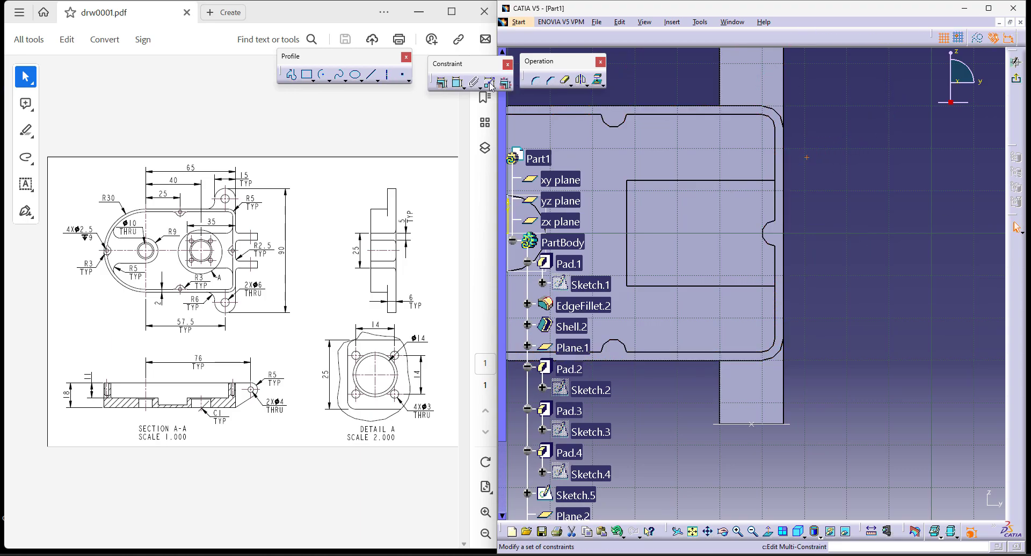
# - Constrain the point to be coincident with the outer edge of the housing's flat end
pyautogui.click(459, 82)
pyautogui.click(784, 155)
pyautogui.rightClick(863, 121)
pyautogui.click(902, 173)
pyautogui.click(459, 83)
pyautogui.click(459, 84)
pyautogui.click(785, 157)
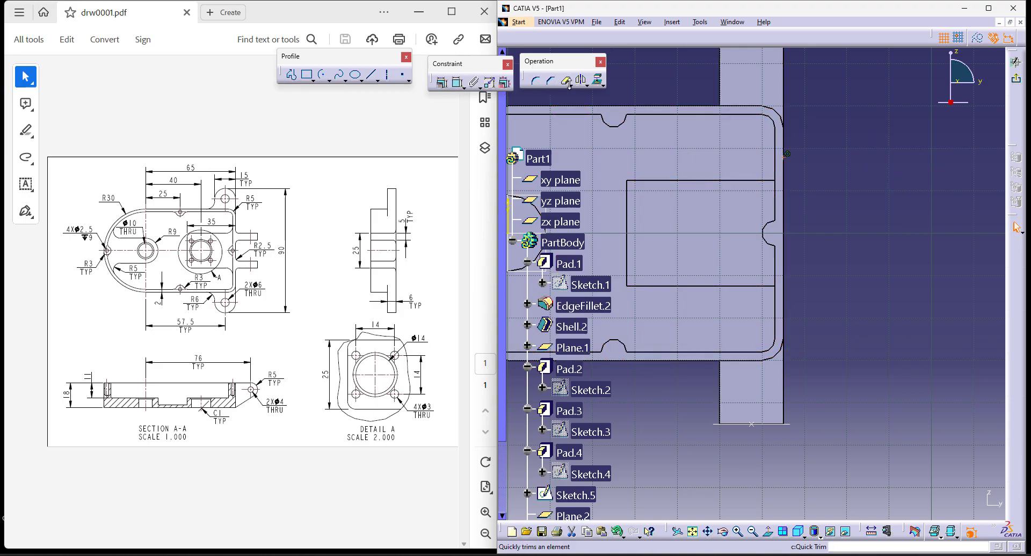
# - Mirror the flat-end point about the horizontal axis
pyautogui.moveTo(944, 228); pyautogui.dragTo(943, 263, button='middle')
pyautogui.moveTo(765, 261); pyautogui.dragTo(835, 253, button='middle')
pyautogui.click(640, 239)
pyautogui.click(921, 272)
pyautogui.moveTo(920, 272); pyautogui.dragTo(861, 271, button='middle')
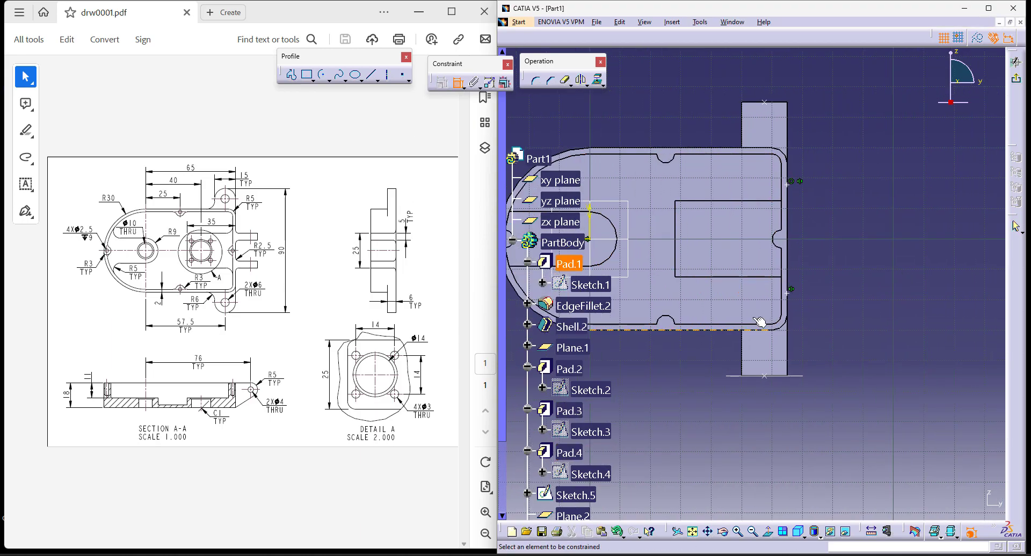
# - Dimension the vertical distance between the two flat-end points, set it to 25 mm, and finish the sketch
pyautogui.click(788, 293)
pyautogui.click(873, 223)
pyautogui.doubleClick(875, 223)
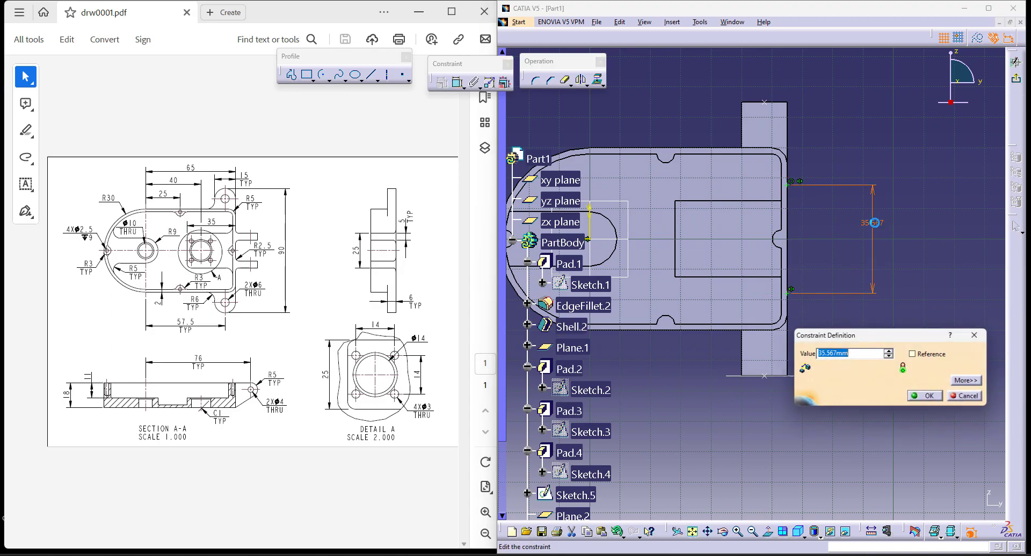
pyautogui.write('25')
pyautogui.press('Return')
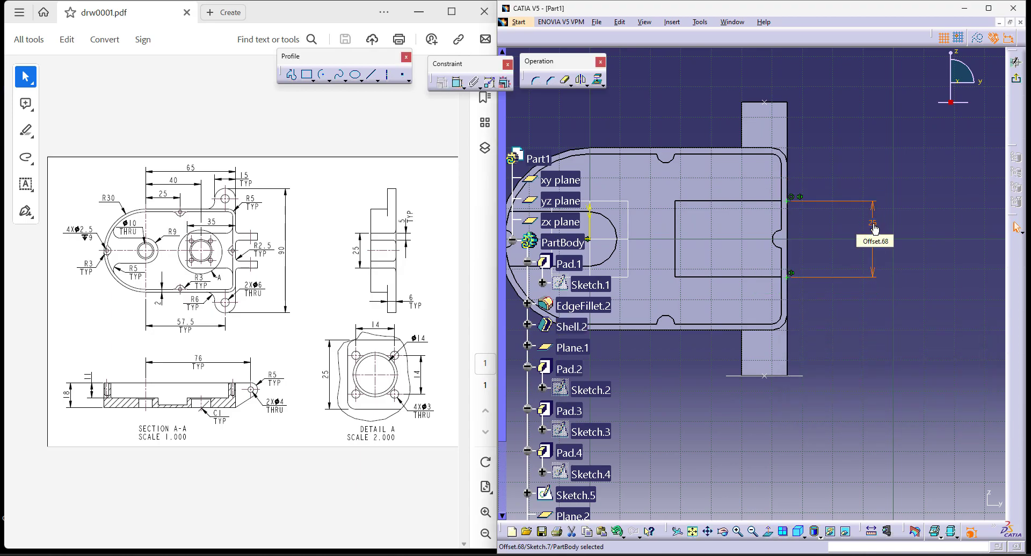
pyautogui.click(1018, 81)
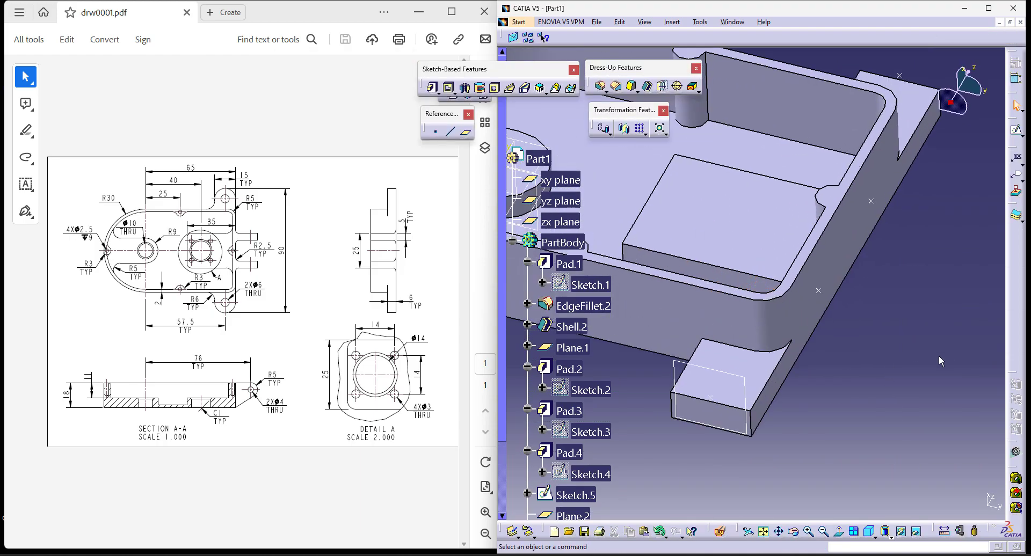
# - Create a plane parallel to the xy plane through the flat-end point nearer the mirrored lug
pyautogui.click(465, 132)
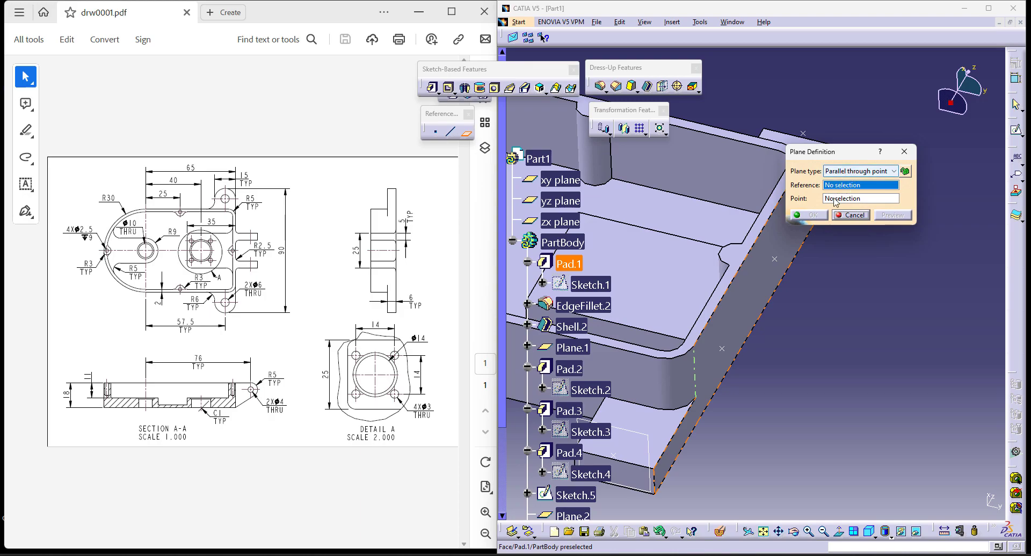
pyautogui.click(560, 179)
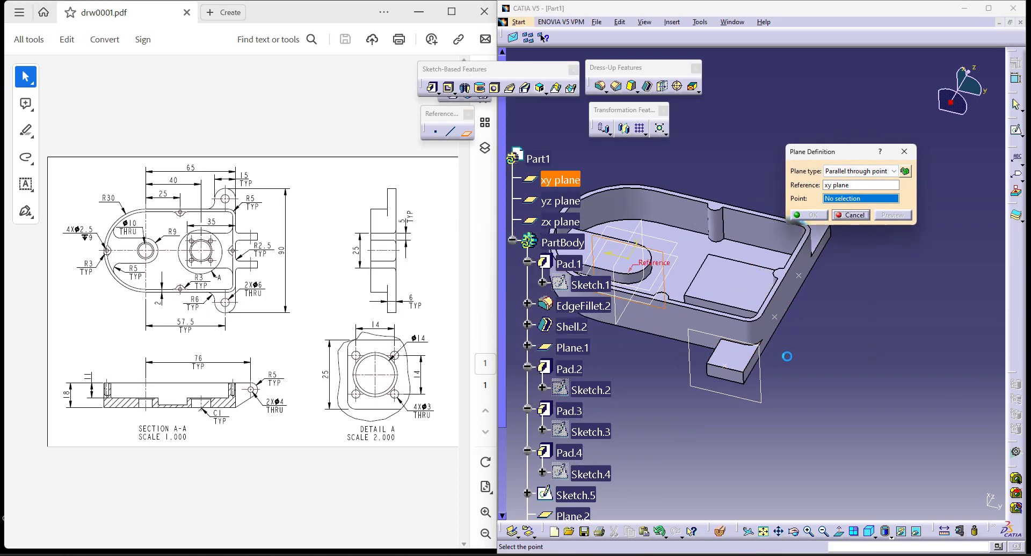
pyautogui.moveTo(942, 397); pyautogui.dragTo(887, 367, button='middle')
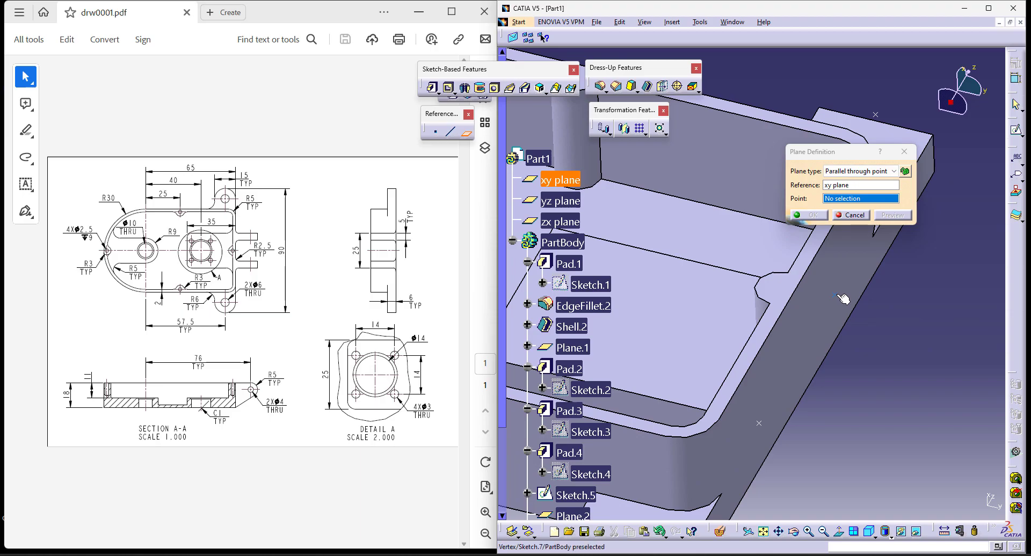
pyautogui.click(843, 300)
pyautogui.click(809, 215)
# - Start a sketch on the new plane and project the housing's flat end face into it
pyautogui.click(433, 88)
pyautogui.click(868, 334)
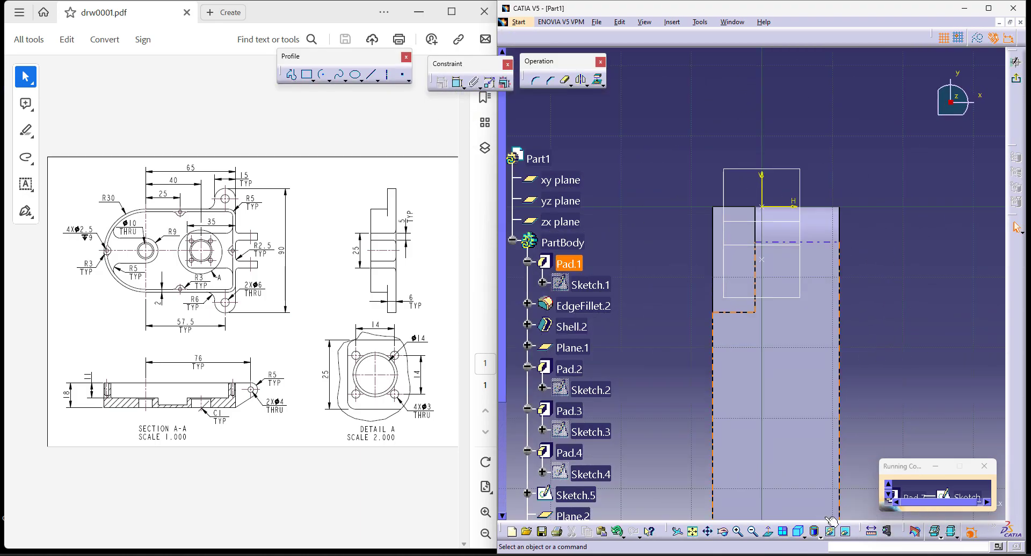
pyautogui.click(798, 532)
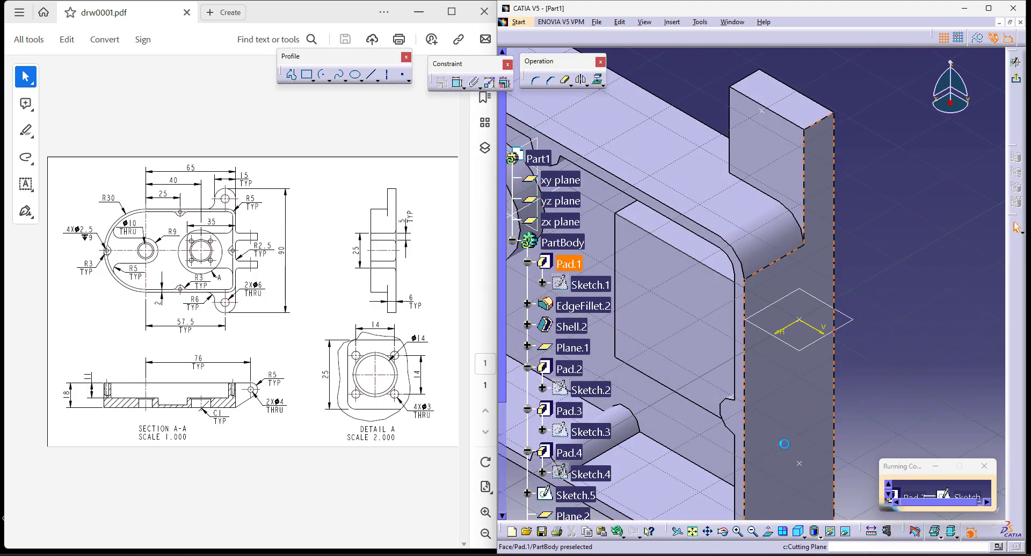
pyautogui.click(596, 82)
pyautogui.click(895, 255)
pyautogui.click(768, 531)
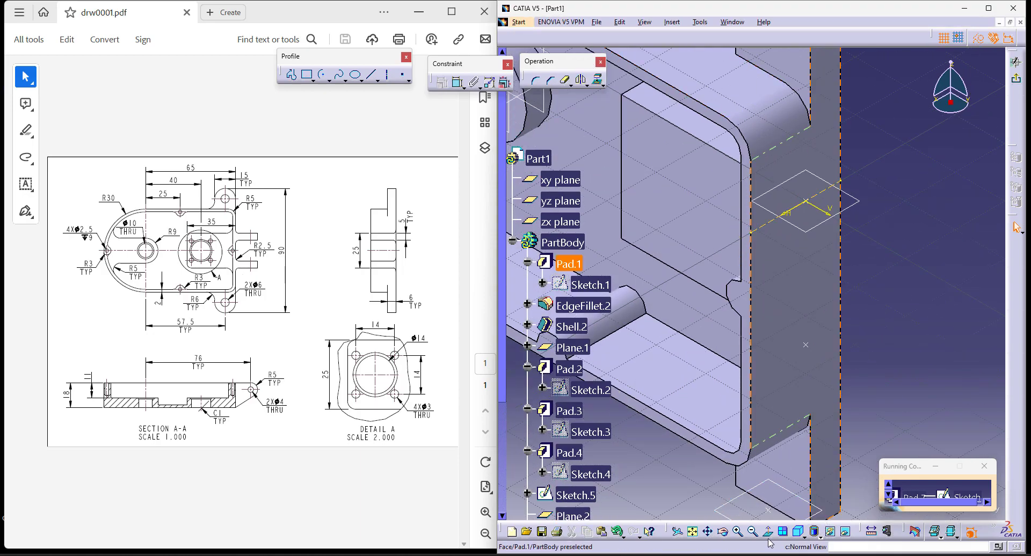
pyautogui.moveTo(864, 196); pyautogui.dragTo(919, 202, button='middle')
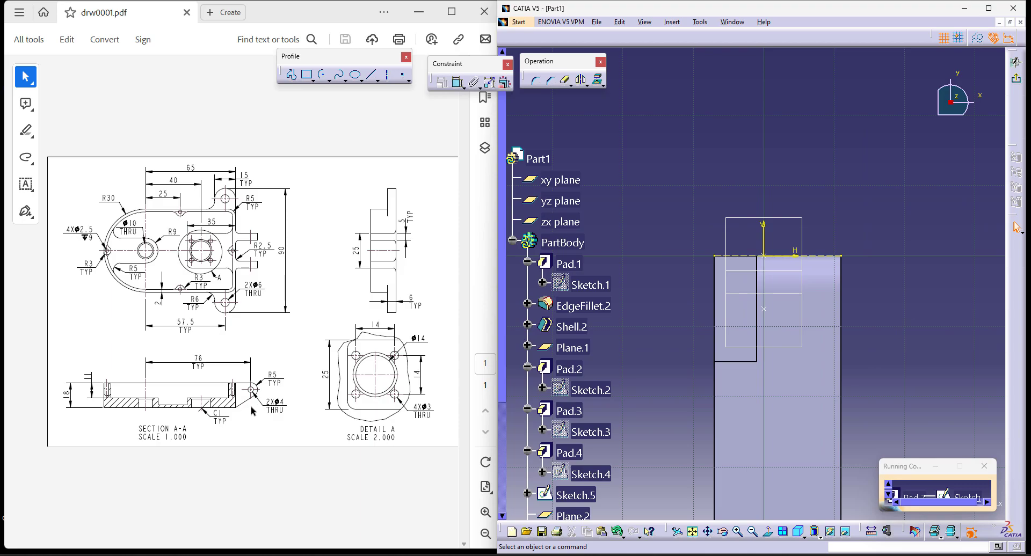
# - Sketch a closed hinge lug profile against the flat end: a sloped line from the lower corner, a rounded tip, a horizontal line and a closing edge
pyautogui.click(291, 75)
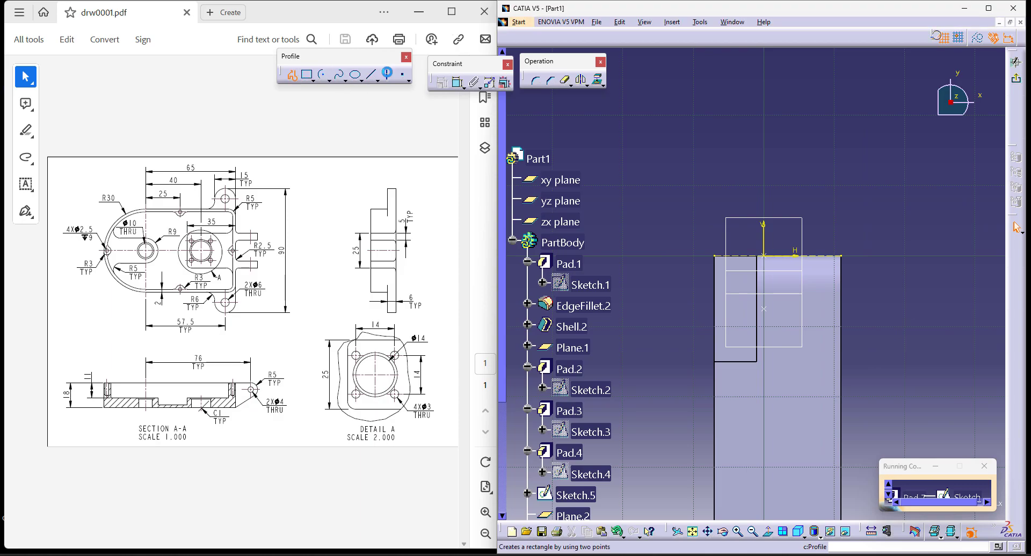
pyautogui.click(716, 256)
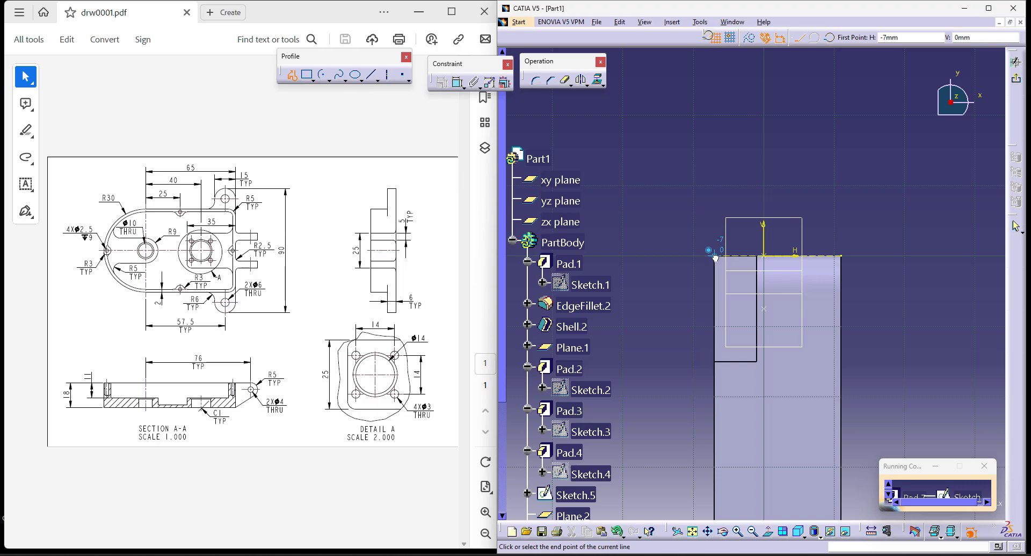
pyautogui.click(804, 537)
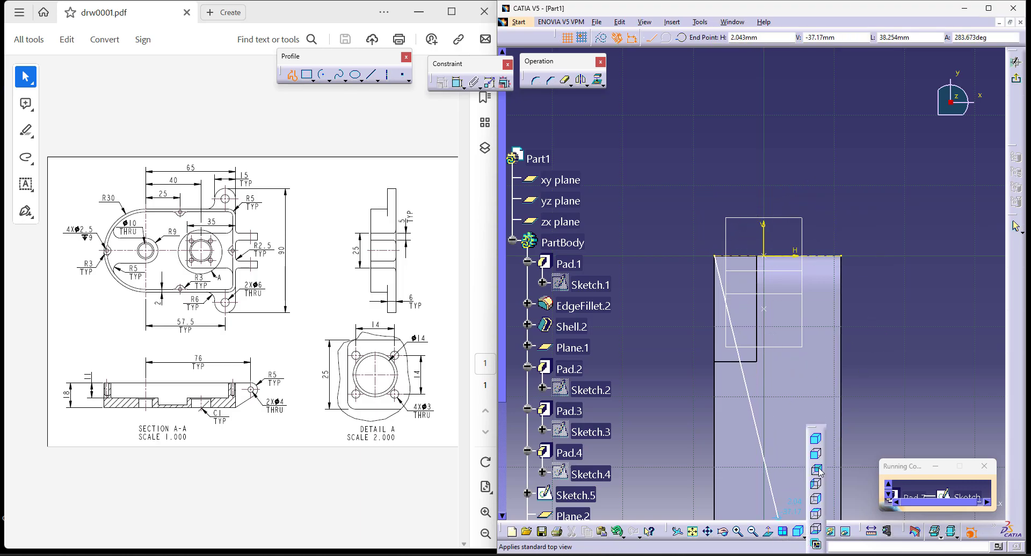
pyautogui.click(816, 515)
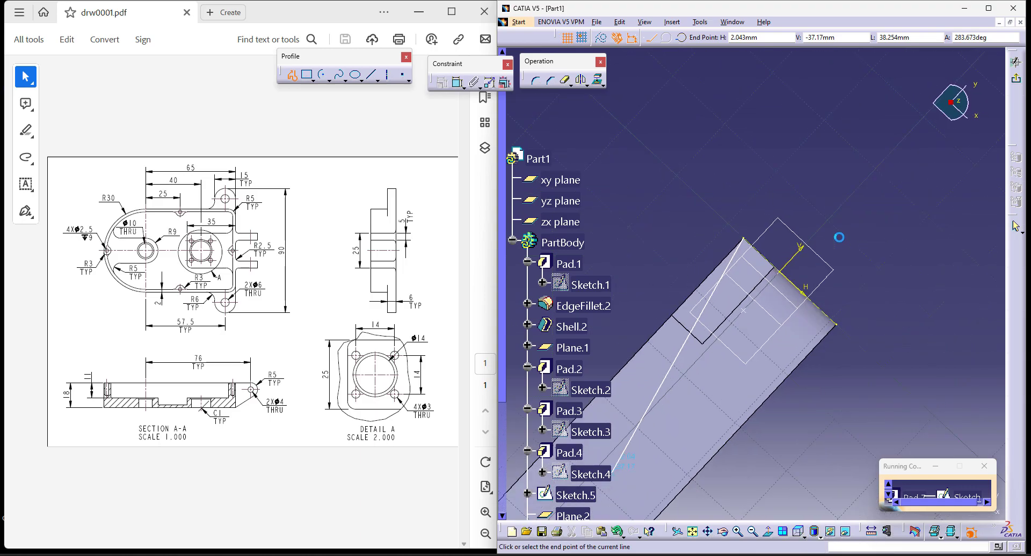
pyautogui.click(805, 536)
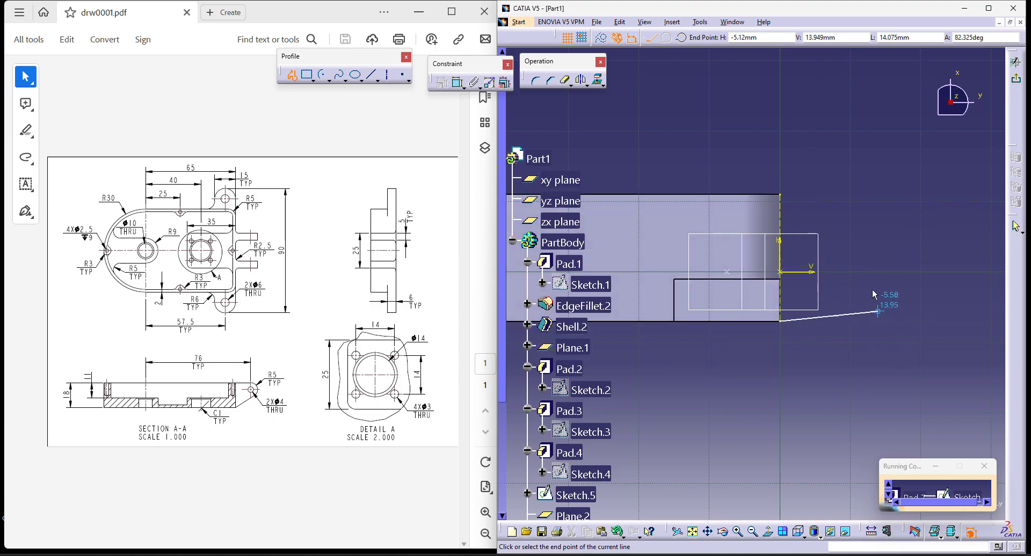
pyautogui.moveTo(880, 247); pyautogui.dragTo(906, 202)
pyautogui.click(862, 194)
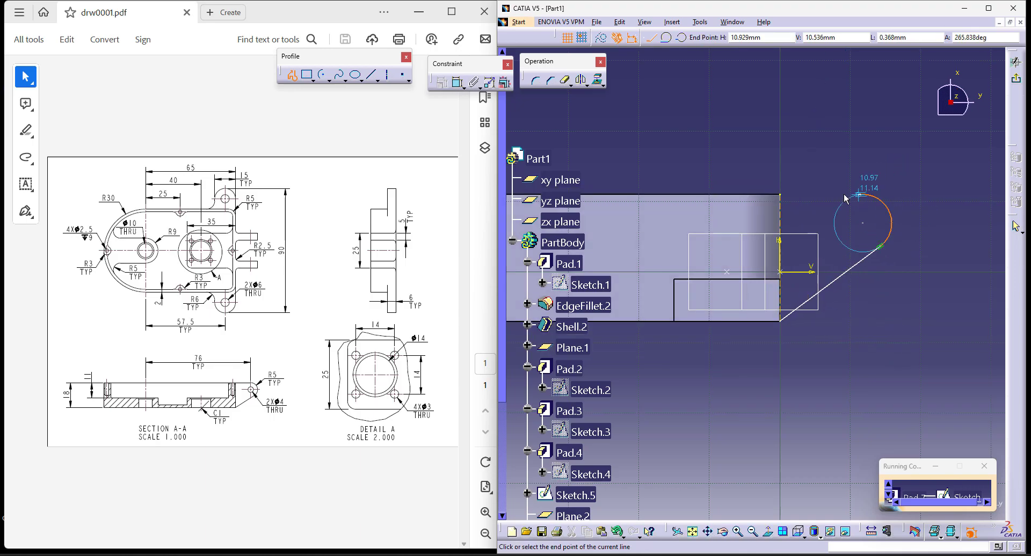
pyautogui.click(780, 195)
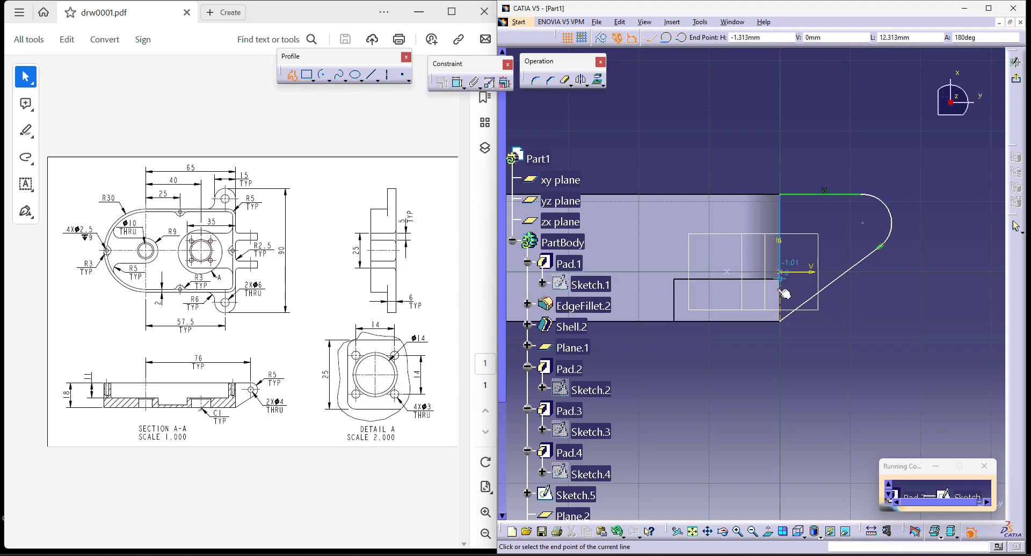
pyautogui.click(782, 321)
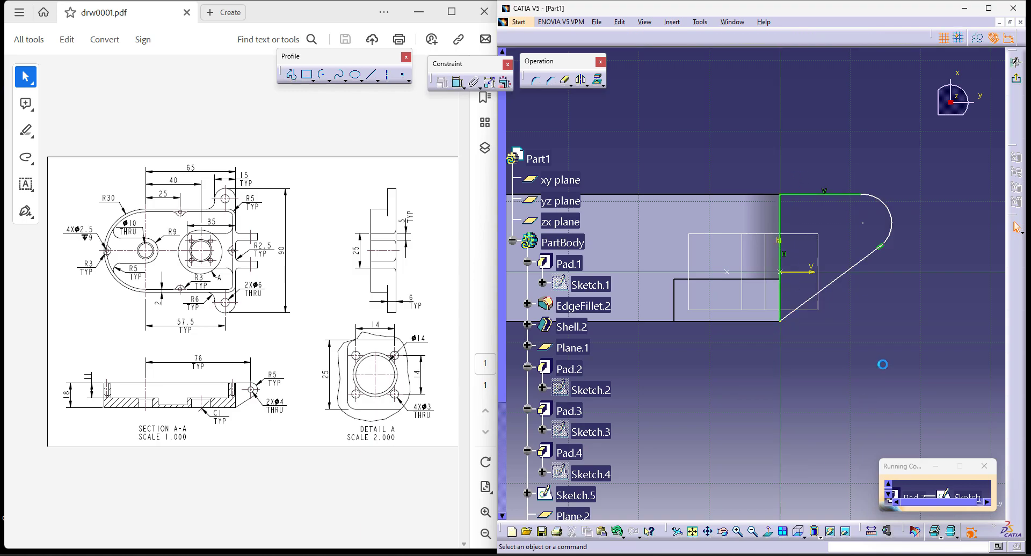
# - Dimension the horizontal distance from the reference plane at the rounded end's centre to the lug's arc centre and set it to 76 mm
pyautogui.moveTo(873, 323)
pyautogui.keyDown('ctrl'); pyautogui.mouseDown(button='middle')
pyautogui.moveTo(699, 395)
pyautogui.moveTo(816, 398)
pyautogui.mouseUp(button='middle'); pyautogui.keyUp('ctrl')
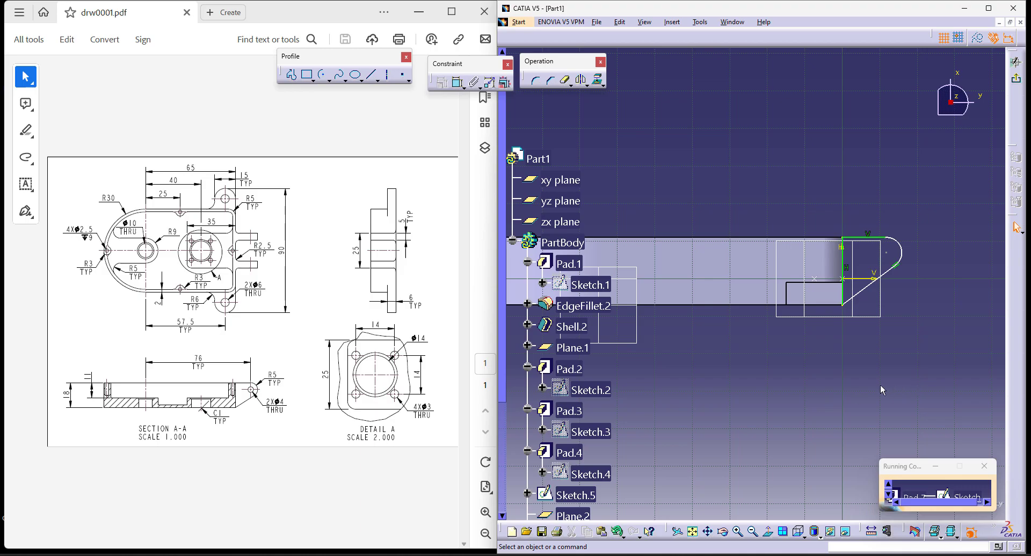
pyautogui.moveTo(723, 388)
pyautogui.mouseDown(button='middle')
pyautogui.moveTo(786, 370)
pyautogui.moveTo(779, 388)
pyautogui.mouseUp(button='middle')
pyautogui.click(457, 84)
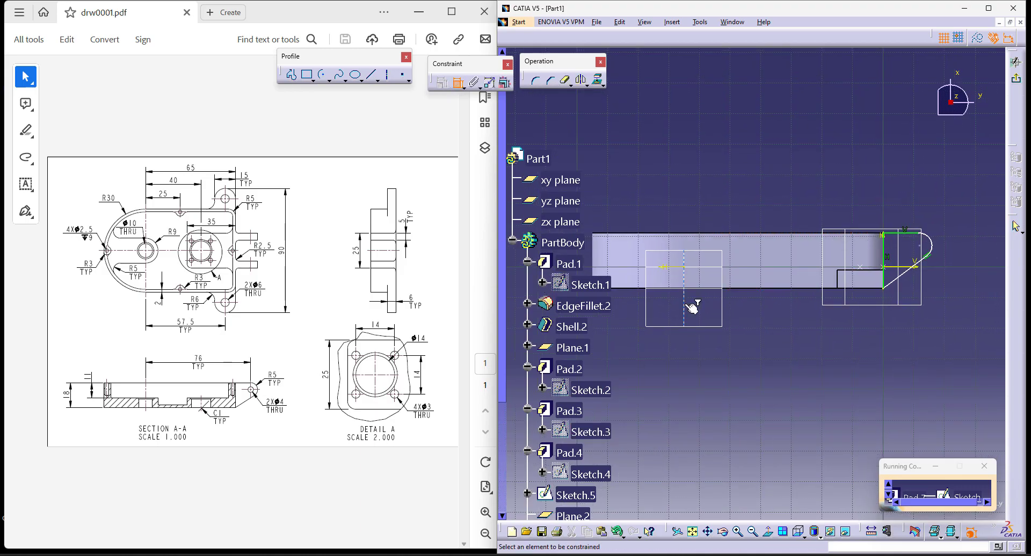
pyautogui.click(685, 272)
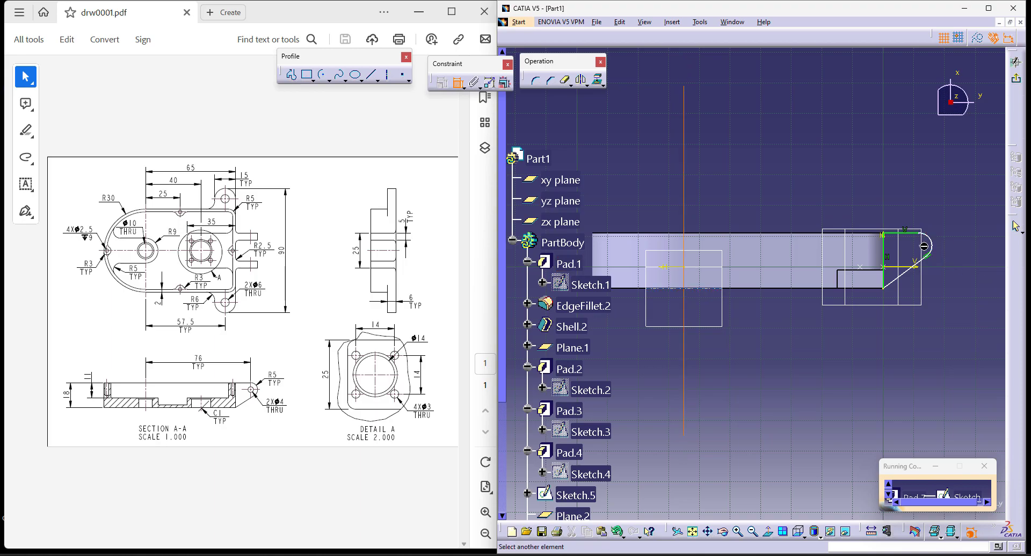
pyautogui.click(927, 248)
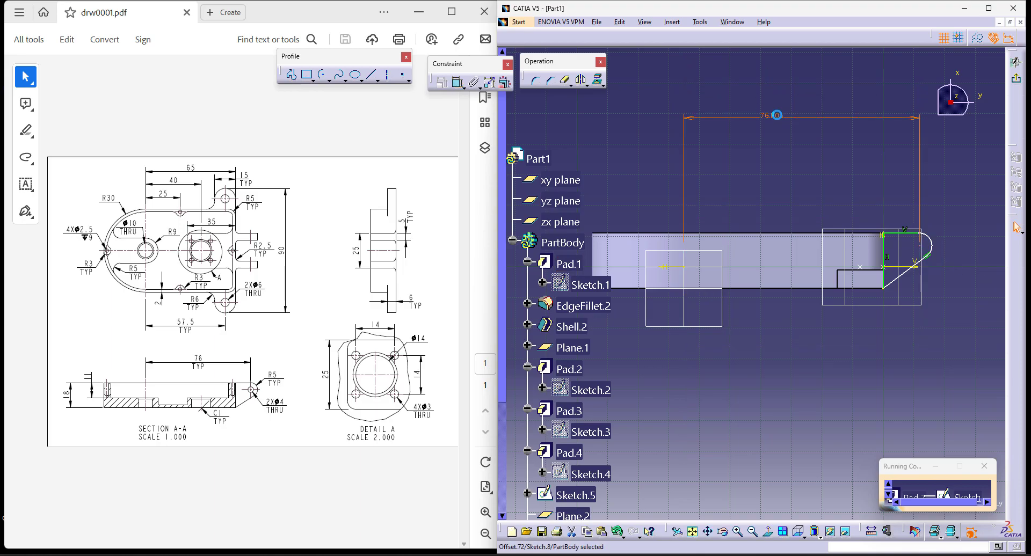
pyautogui.doubleClick(778, 115)
pyautogui.write('76')
pyautogui.press('Return')
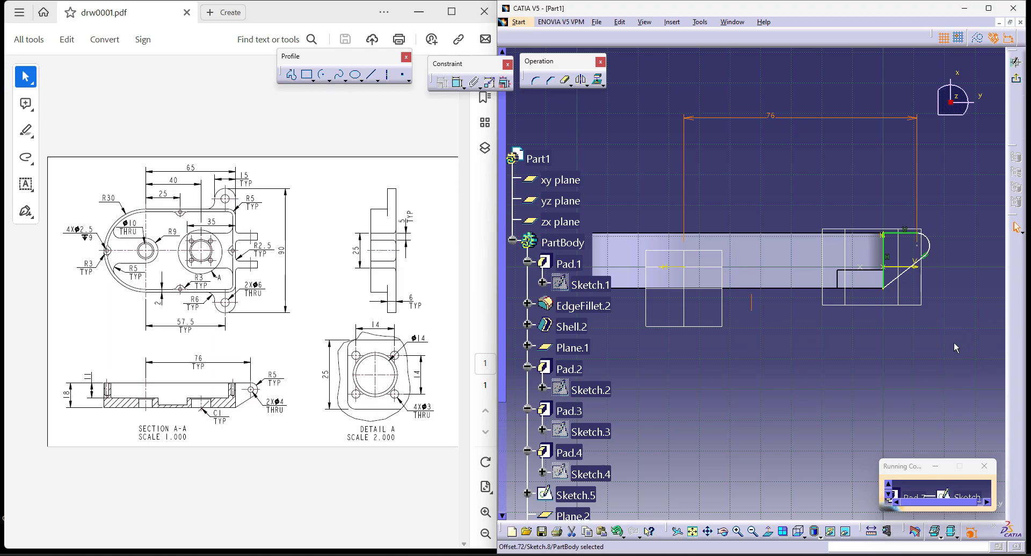
# - Dimension the radius of the hinge lug's rounded tip and set it to 5 mm
pyautogui.click(456, 85)
pyautogui.click(902, 262)
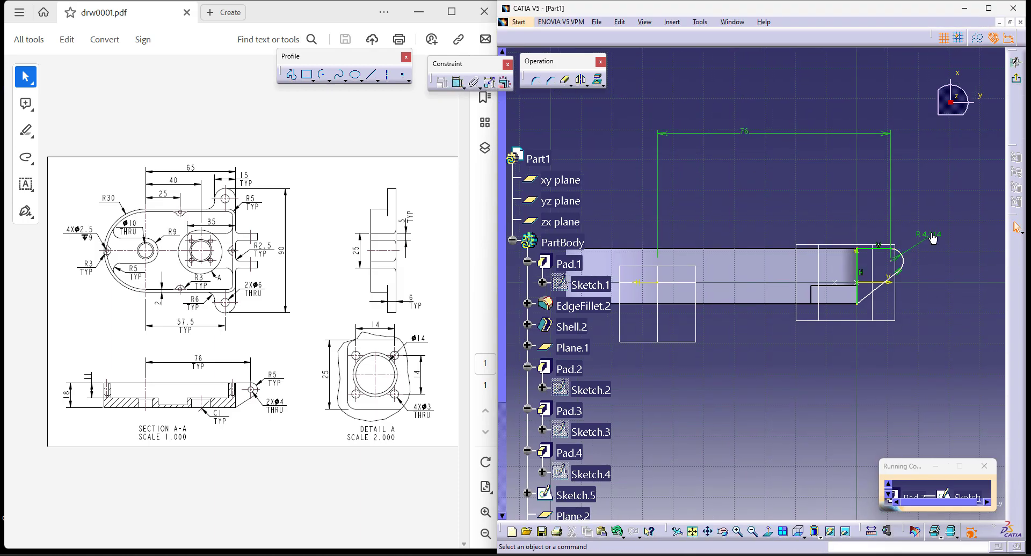
pyautogui.doubleClick(931, 234)
pyautogui.click(933, 410)
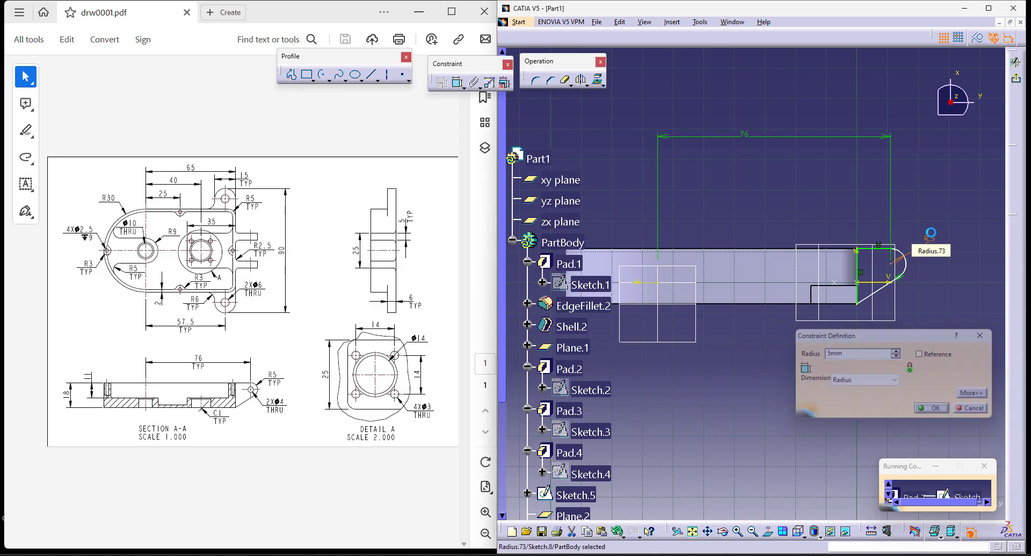
# - Make the lug profile's upper horizontal line tangent to its arc and finish the sketch
pyautogui.click(458, 82)
pyautogui.click(826, 260)
pyautogui.click(856, 264)
pyautogui.rightClick(866, 199)
pyautogui.click(892, 247)
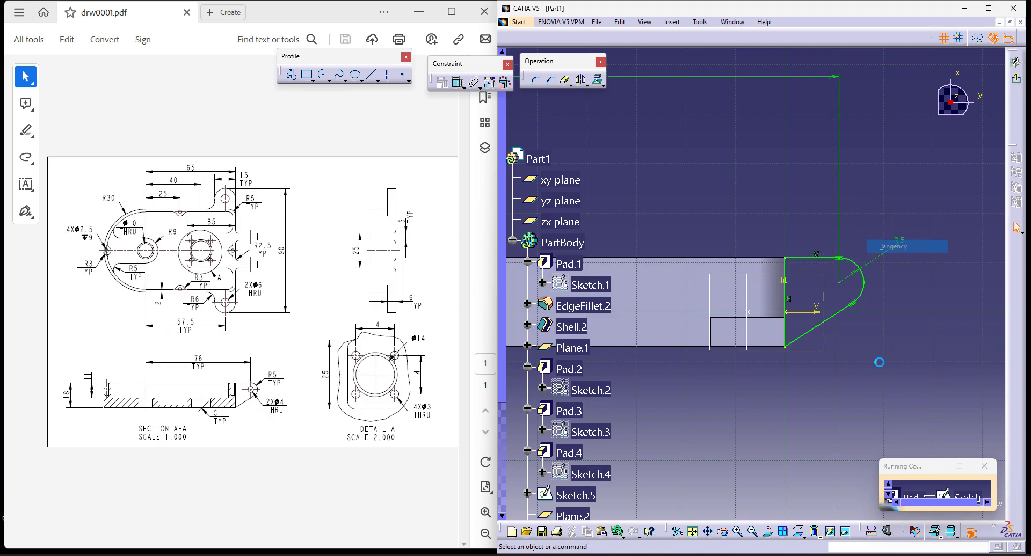
pyautogui.click(1017, 79)
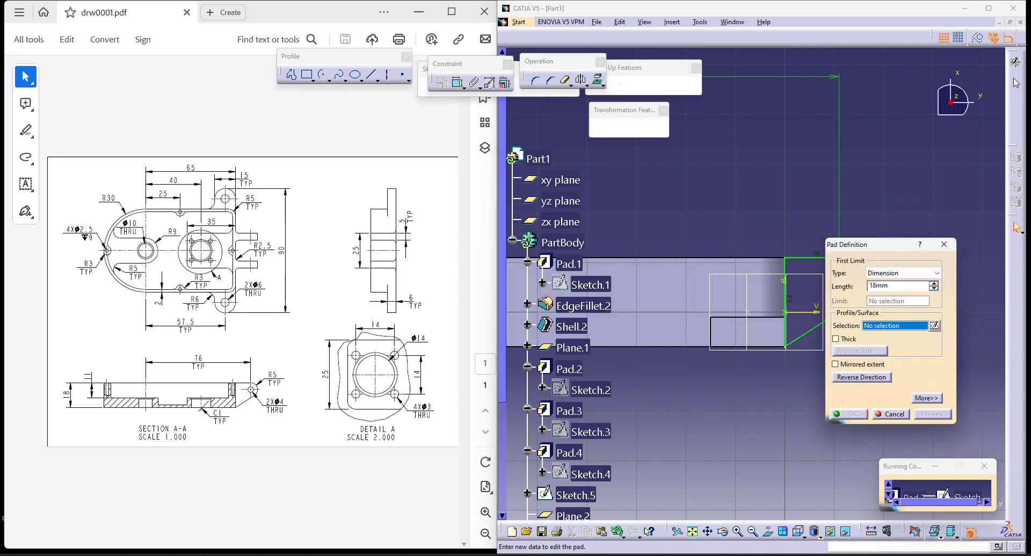
# - Pad the hinge lug profile 5 mm in the reversed direction
pyautogui.click(862, 378)
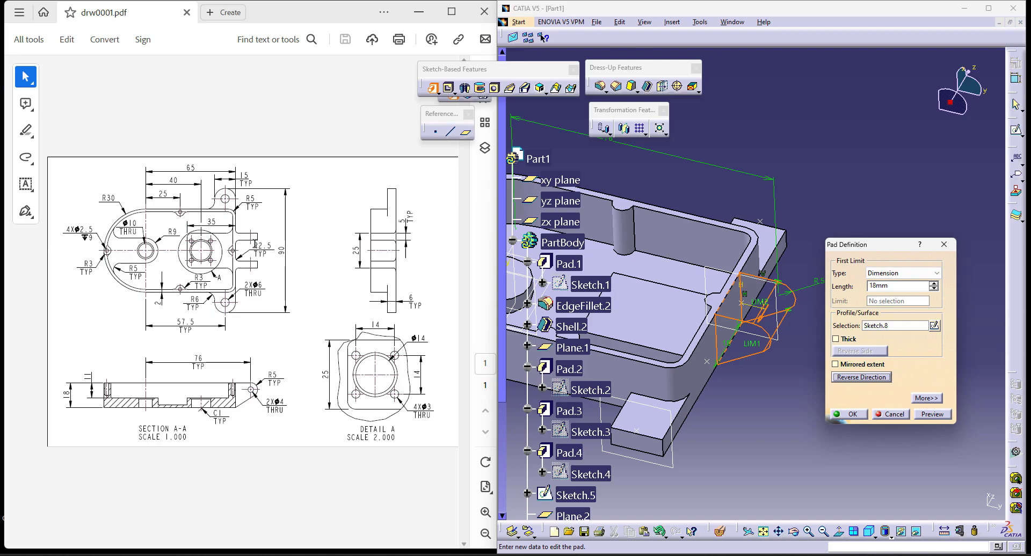
pyautogui.doubleClick(897, 287)
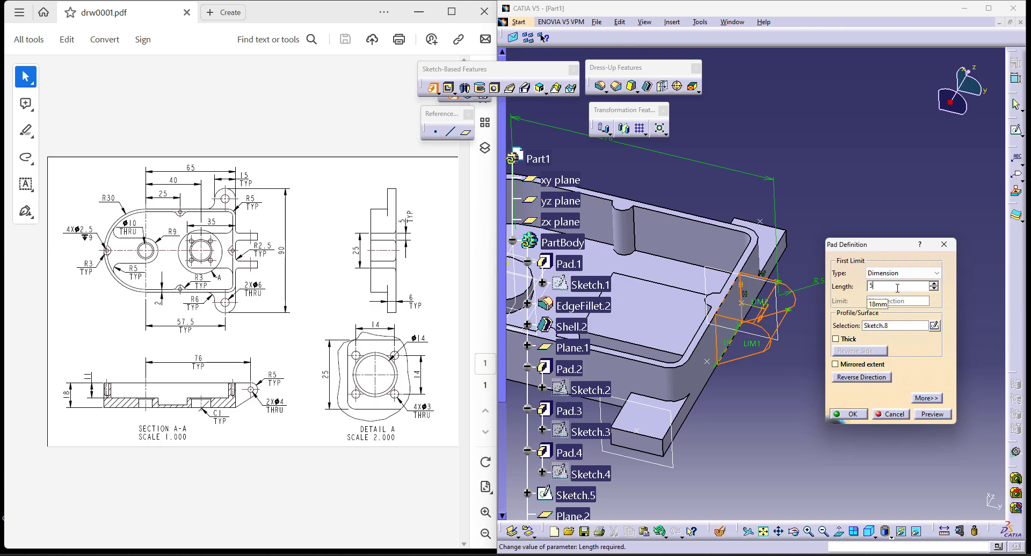
pyautogui.write('5')
pyautogui.press('Return')
pyautogui.click(305, 307)
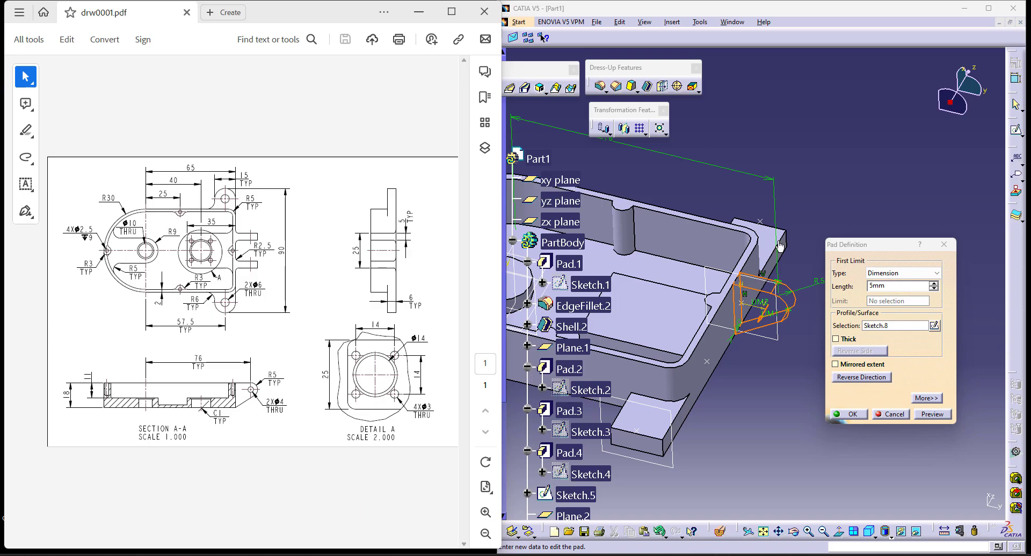
pyautogui.click(861, 417)
pyautogui.click(861, 416)
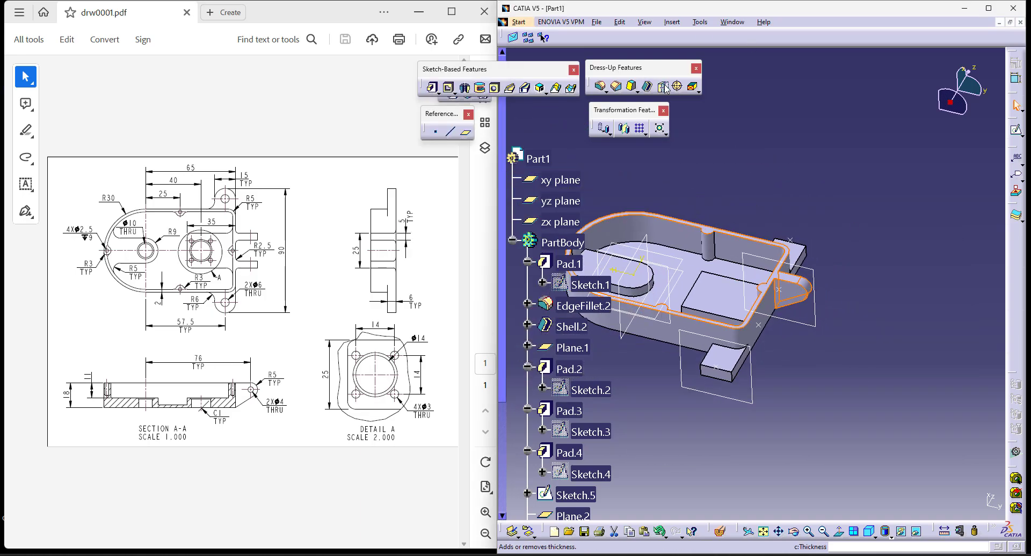
# - Mirror the hinge lug pad about the xy plane
pyautogui.click(624, 127)
pyautogui.click(668, 276)
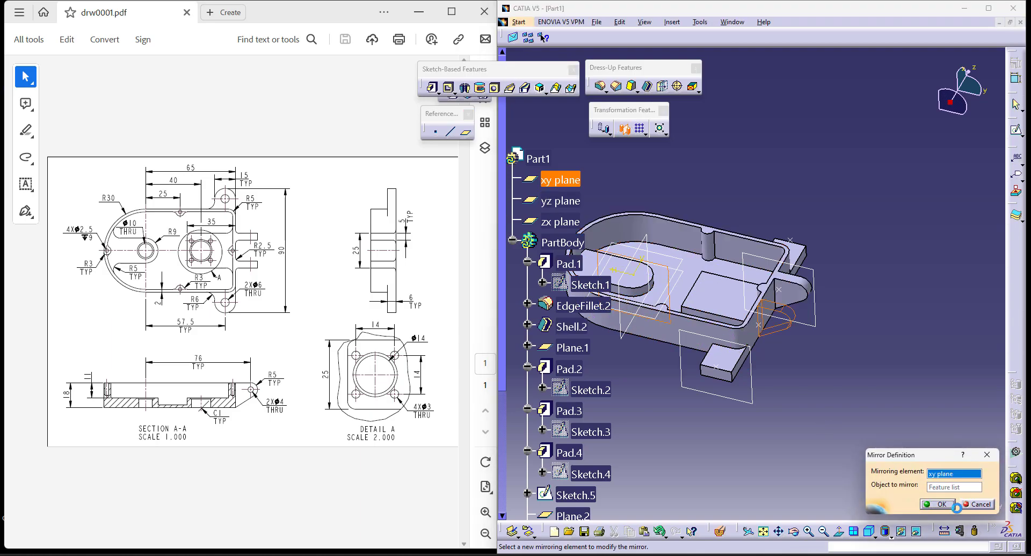
pyautogui.click(937, 505)
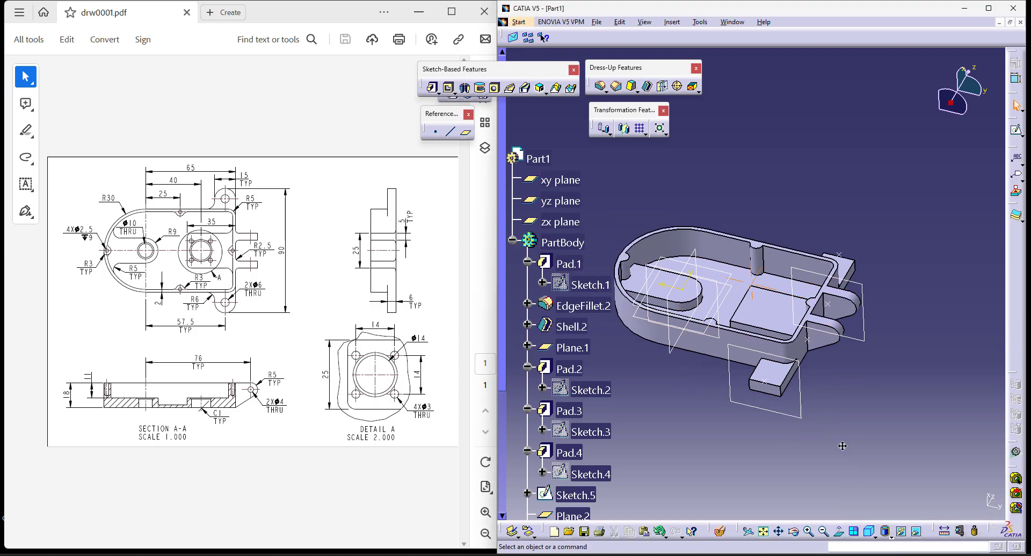
# - Start a hole on the top face of the rectangular raised pad and open its positioning sketch
pyautogui.moveTo(907, 401)
pyautogui.keyDown('ctrl'); pyautogui.mouseDown(button='middle')
pyautogui.moveTo(904, 428)
pyautogui.moveTo(904, 417)
pyautogui.mouseUp(button='middle'); pyautogui.keyUp('ctrl')
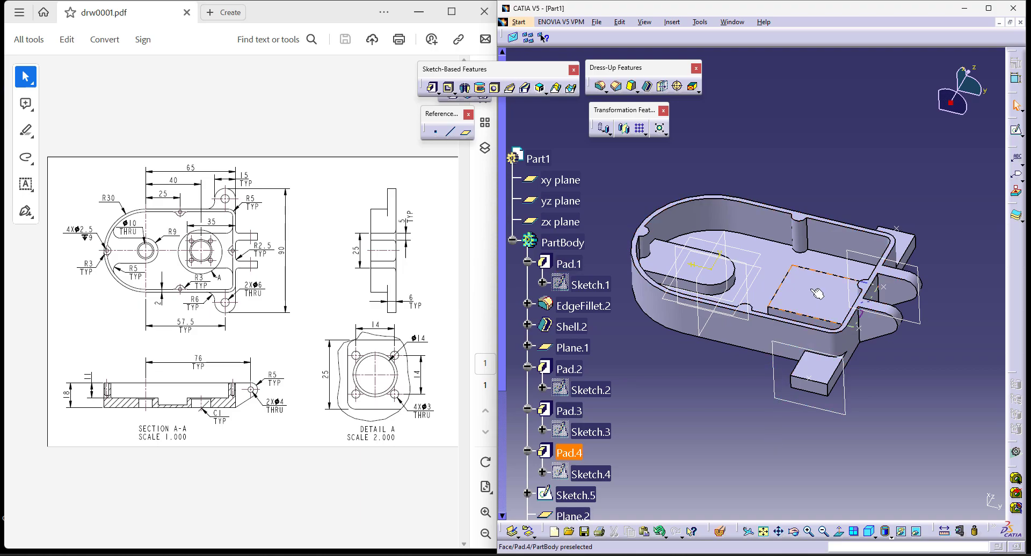
pyautogui.click(494, 87)
pyautogui.click(805, 296)
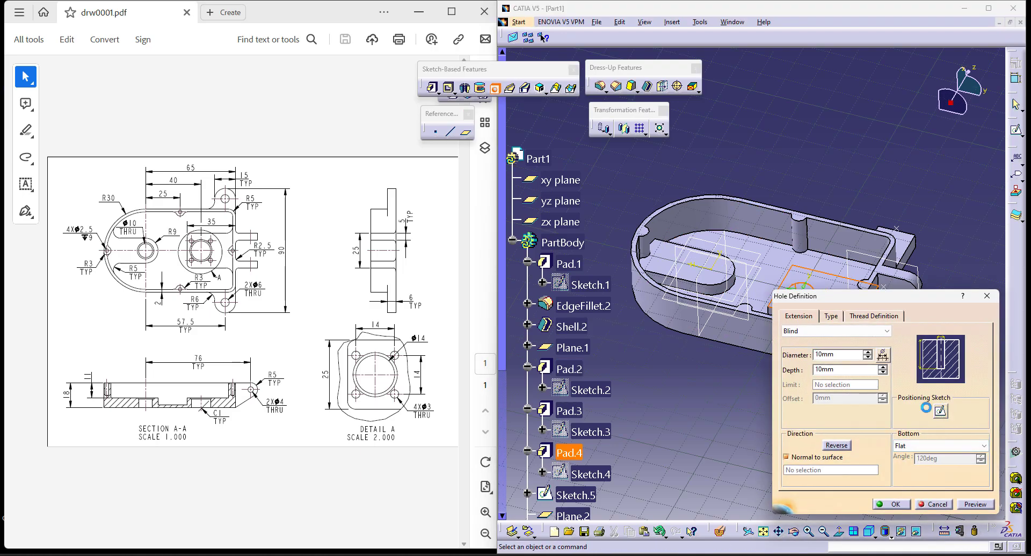
pyautogui.click(943, 412)
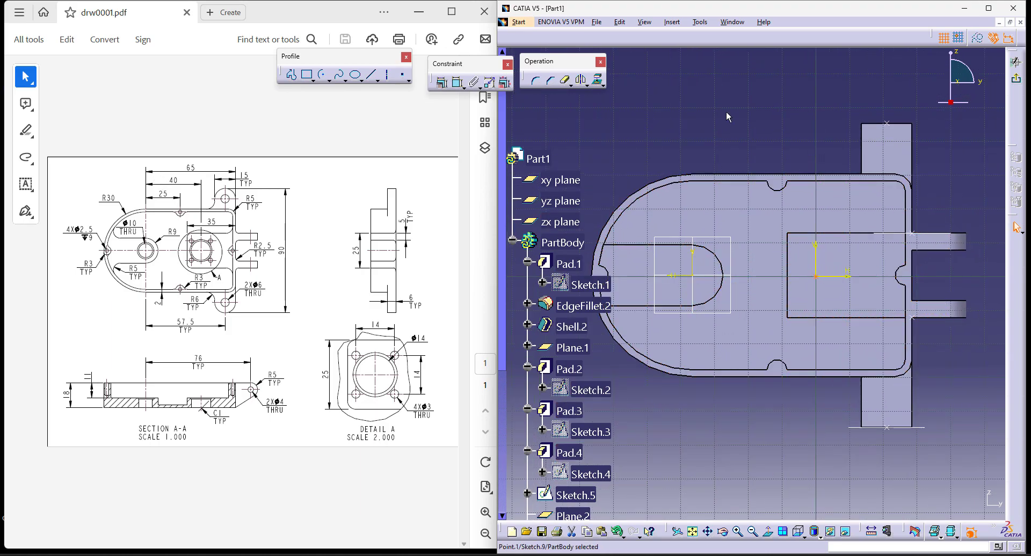
# - Dimension the hole point's horizontal distance from the vertical reference at the rounded end's centre and set it to 40 mm
pyautogui.click(458, 82)
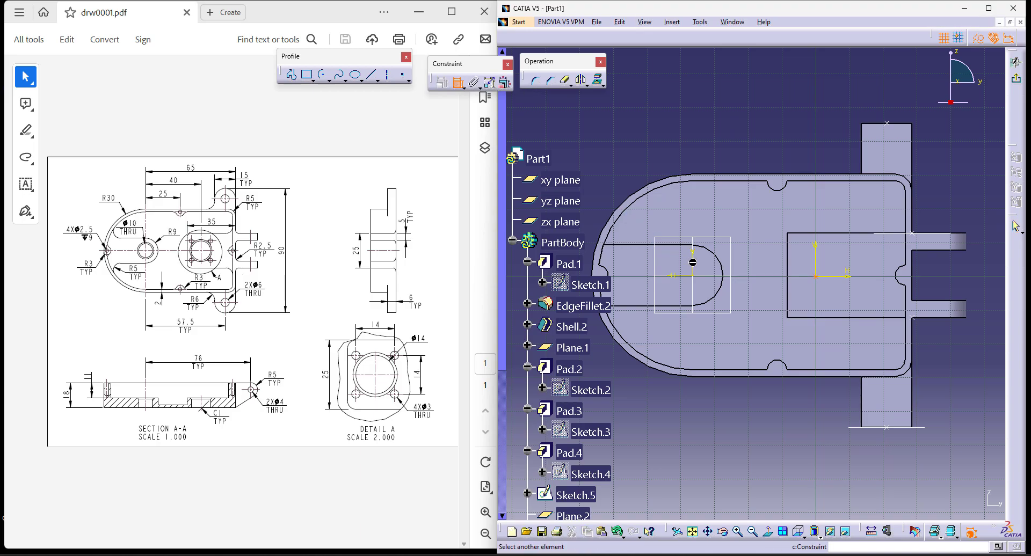
pyautogui.click(694, 254)
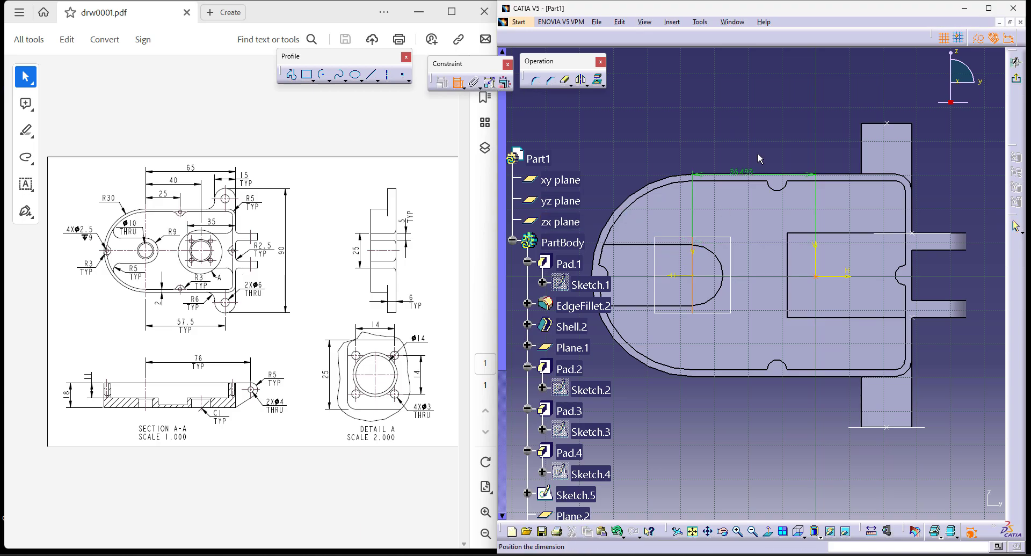
pyautogui.click(756, 126)
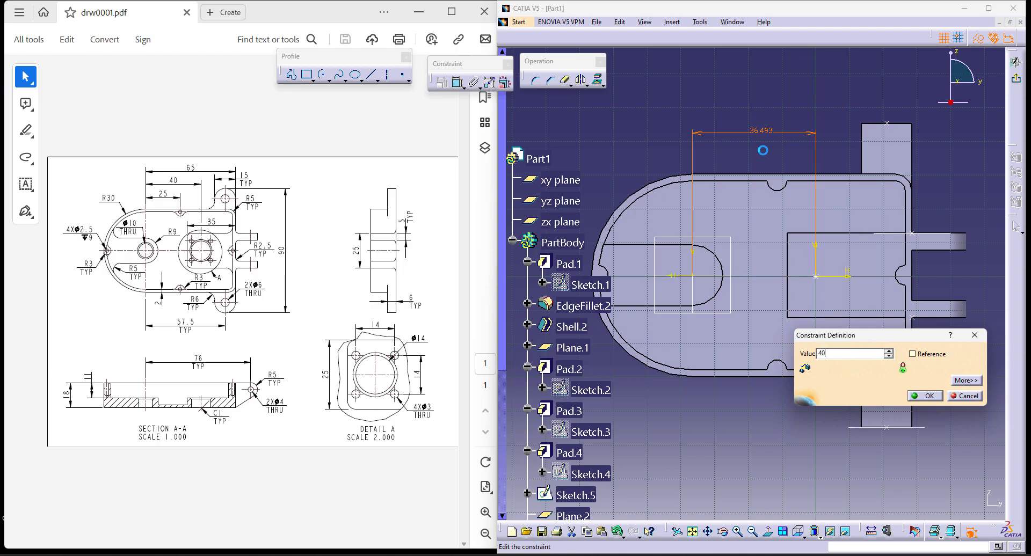
pyautogui.write('40')
pyautogui.press('Return')
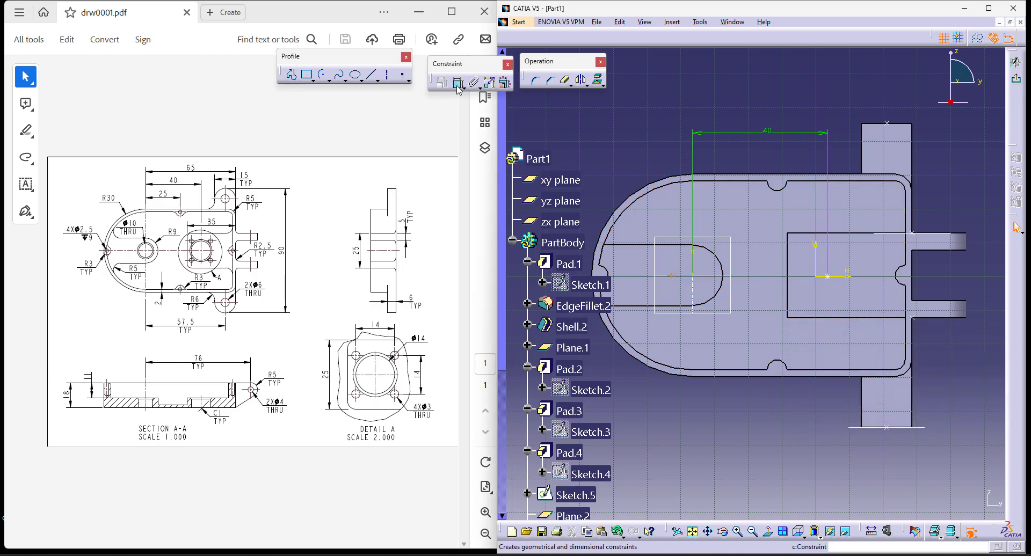
# - Make the hole point coincident with the xy plane and finish the positioning sketch
pyautogui.click(831, 278)
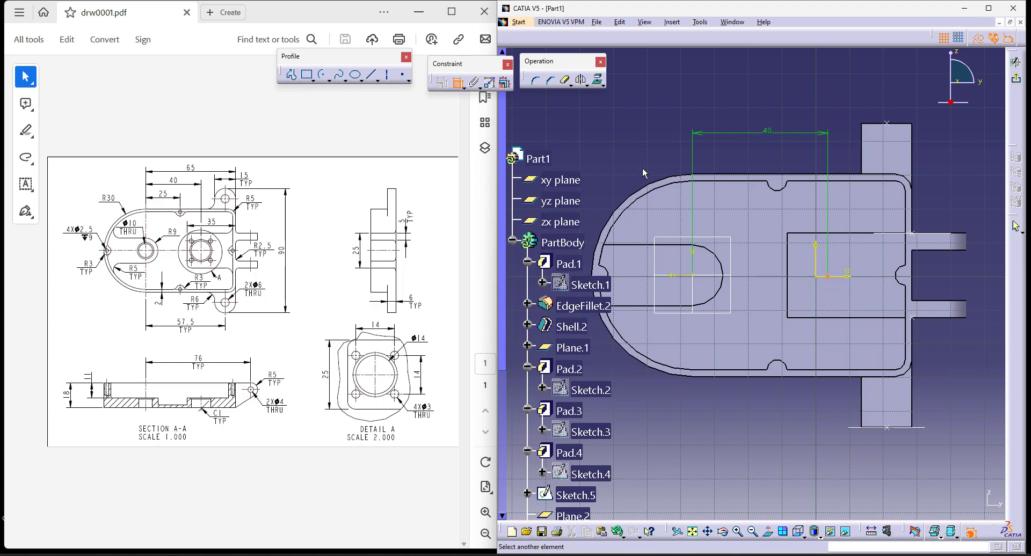
pyautogui.moveTo(772, 301); pyautogui.dragTo(753, 241, button='middle')
pyautogui.rightClick(664, 105)
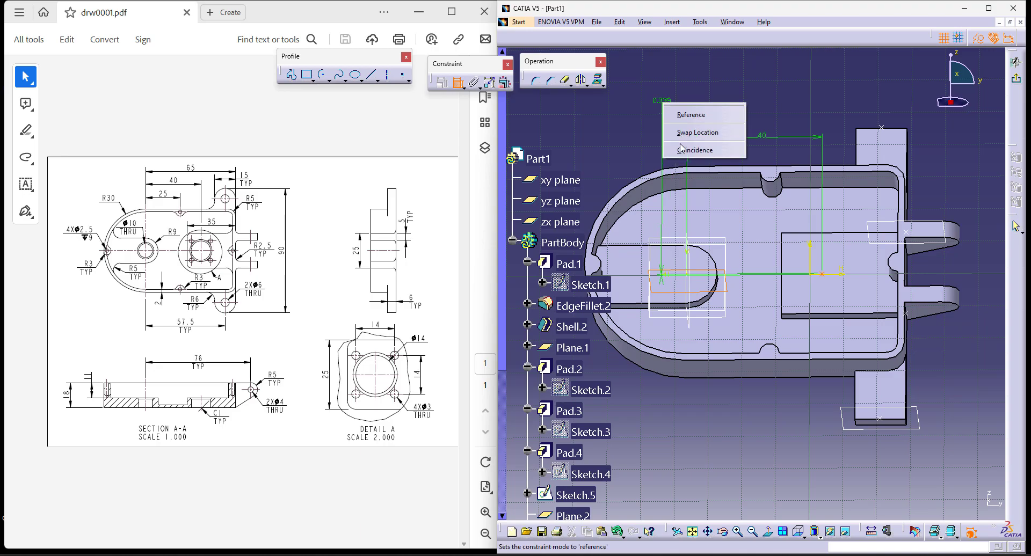
pyautogui.click(689, 153)
pyautogui.click(1016, 86)
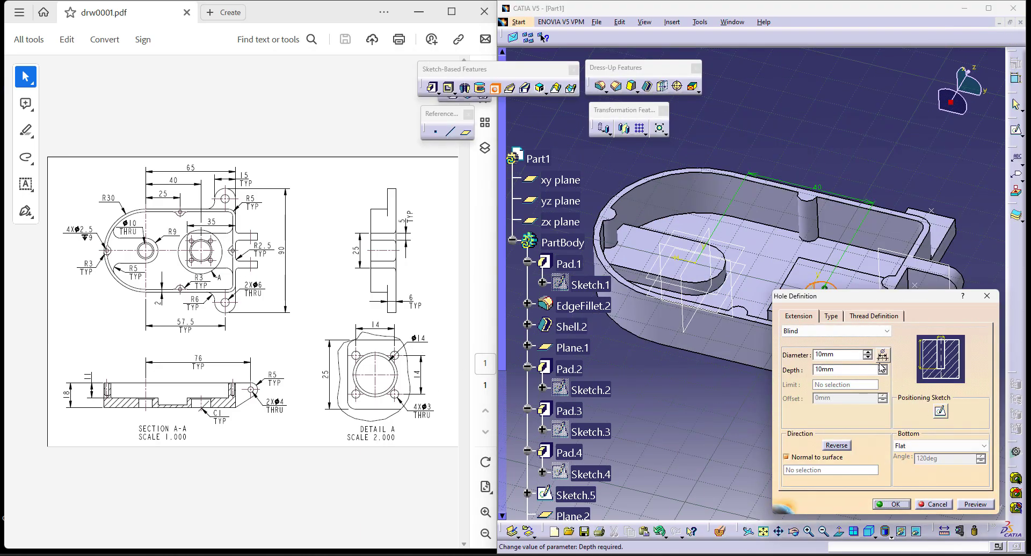
# - Set the rectangular raised pad's hole to 14 mm diameter with an Up To Next extension and create it
pyautogui.press('Return')
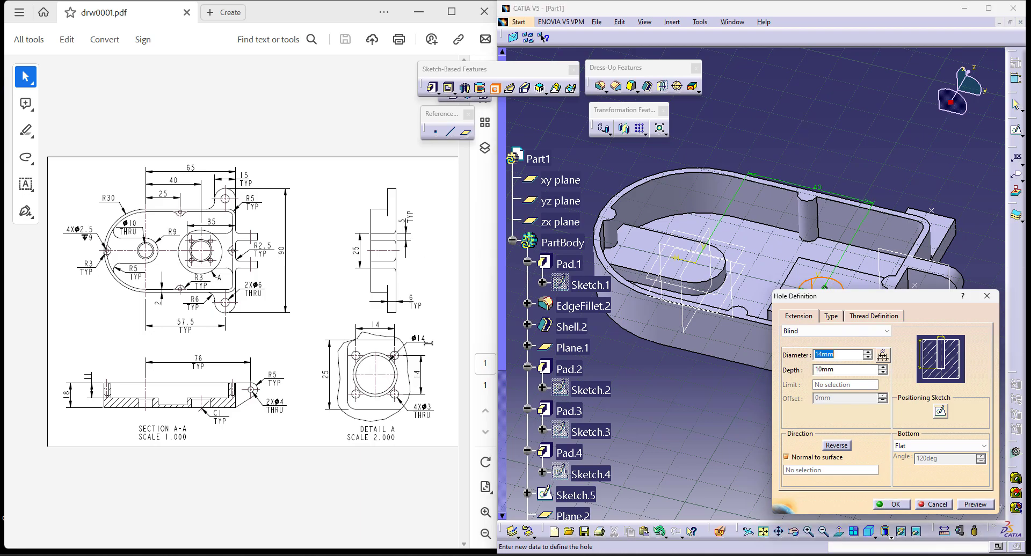
pyautogui.click(836, 331)
pyautogui.click(832, 348)
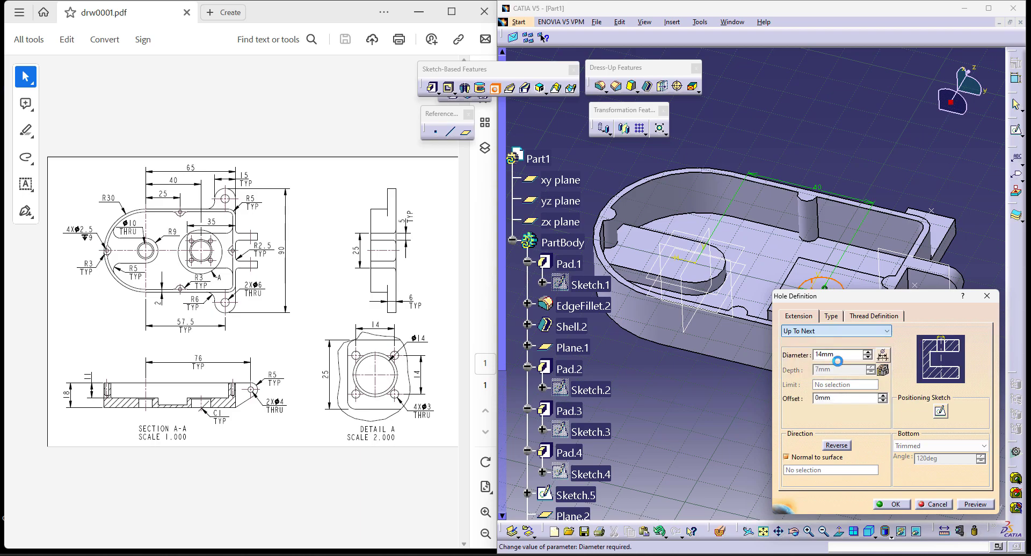
pyautogui.click(903, 503)
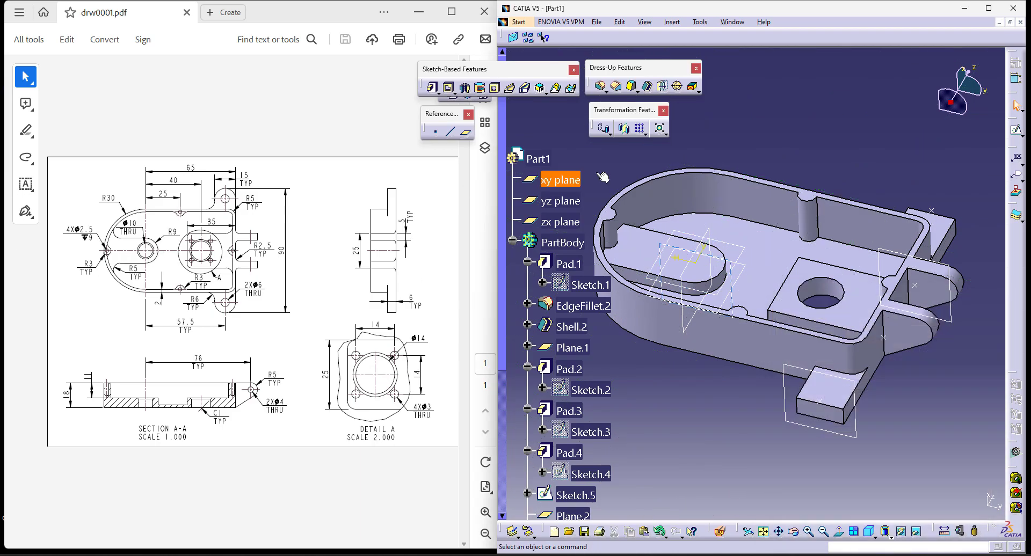
# - Start a hole on the top face of the rounded raised pad and open its positioning sketch
pyautogui.moveTo(806, 134); pyautogui.dragTo(839, 132, button='middle')
pyautogui.click(499, 89)
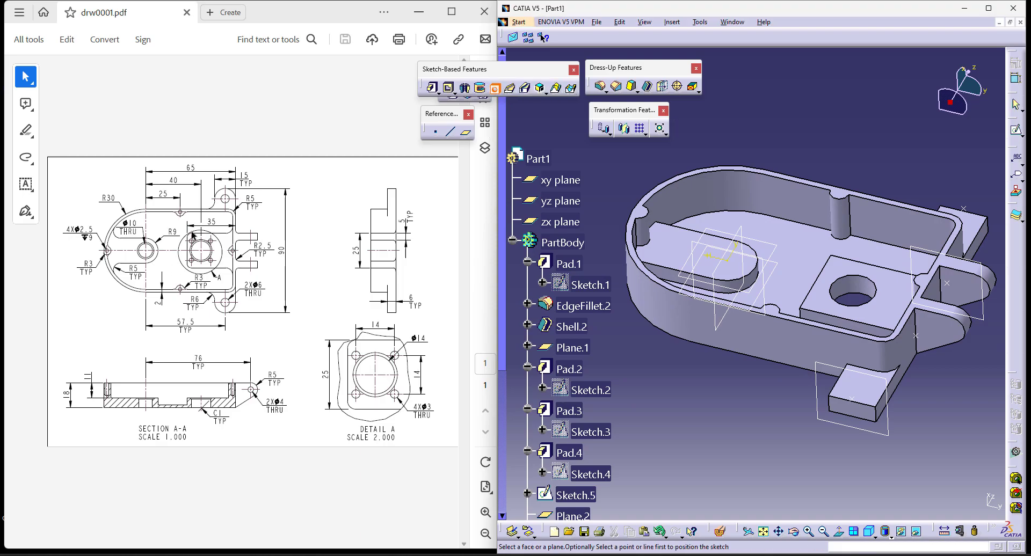
pyautogui.click(734, 263)
pyautogui.click(941, 412)
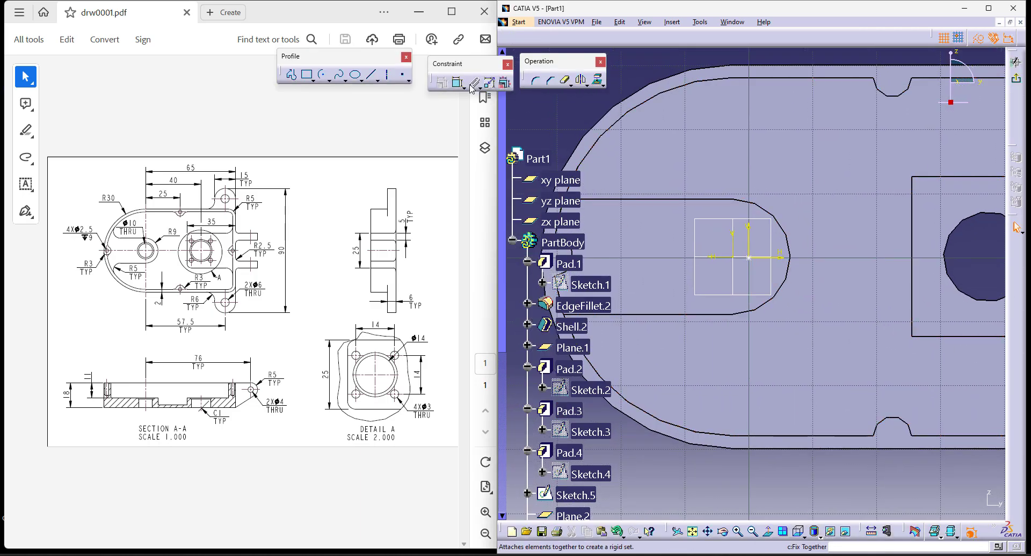
# - Make the hole point coincident with the centre of the pad's rounded end and finish the positioning sketch
pyautogui.click(749, 257)
pyautogui.click(772, 215)
pyautogui.rightClick(778, 146)
pyautogui.click(825, 251)
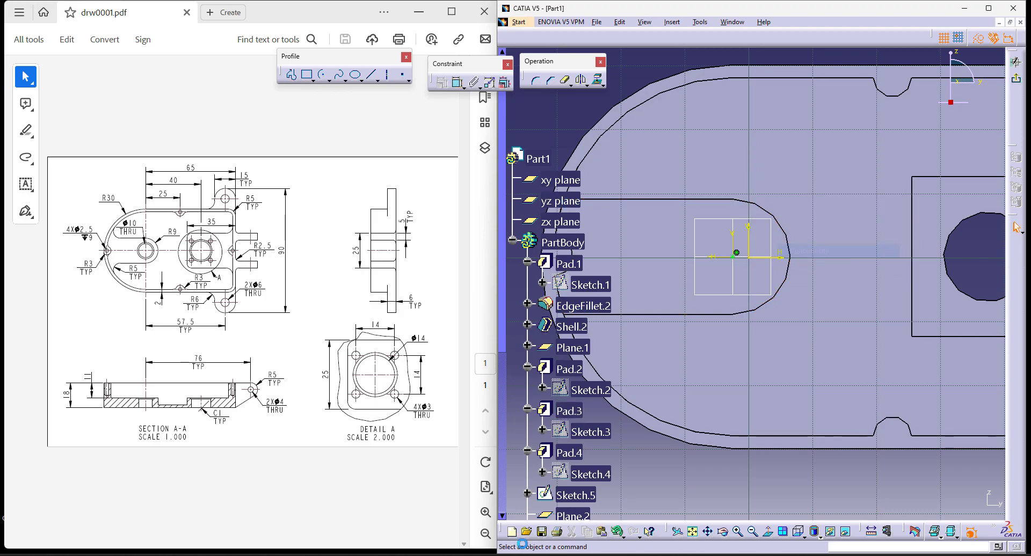
pyautogui.click(1017, 79)
# - Set the rounded pad's hole diameter to 10 mm and create it
pyautogui.click(837, 357)
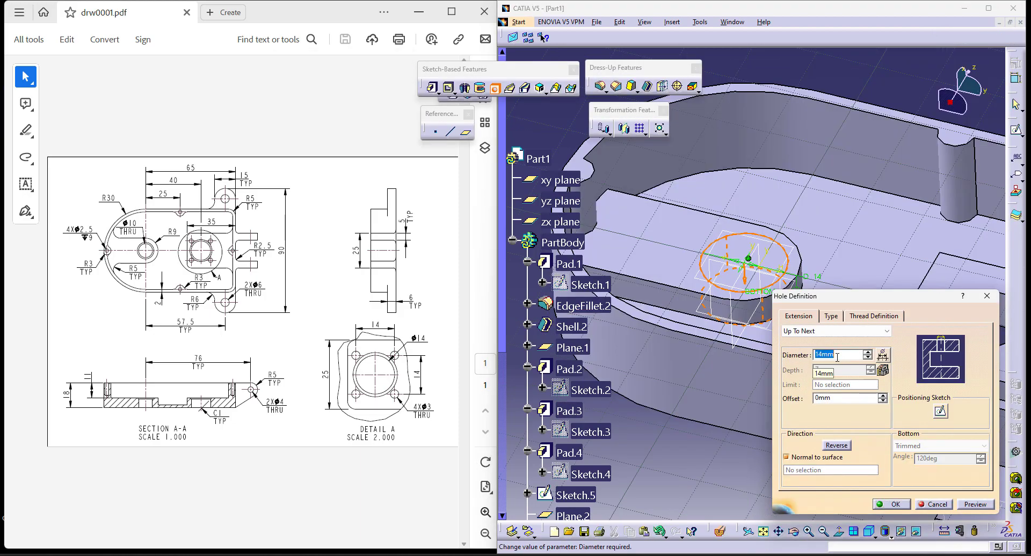
pyautogui.write('10')
pyautogui.press('Return')
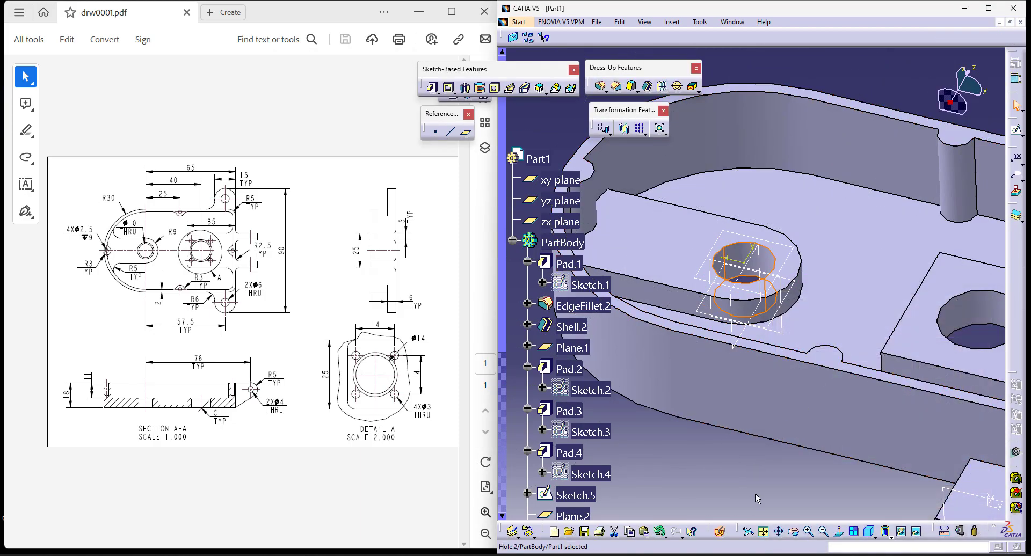
# - Start a sketch on the rectangular raised pad's top face and place four points around its hole, mirroring two across the horizontal axis
pyautogui.moveTo(796, 461); pyautogui.dragTo(776, 456, button='middle')
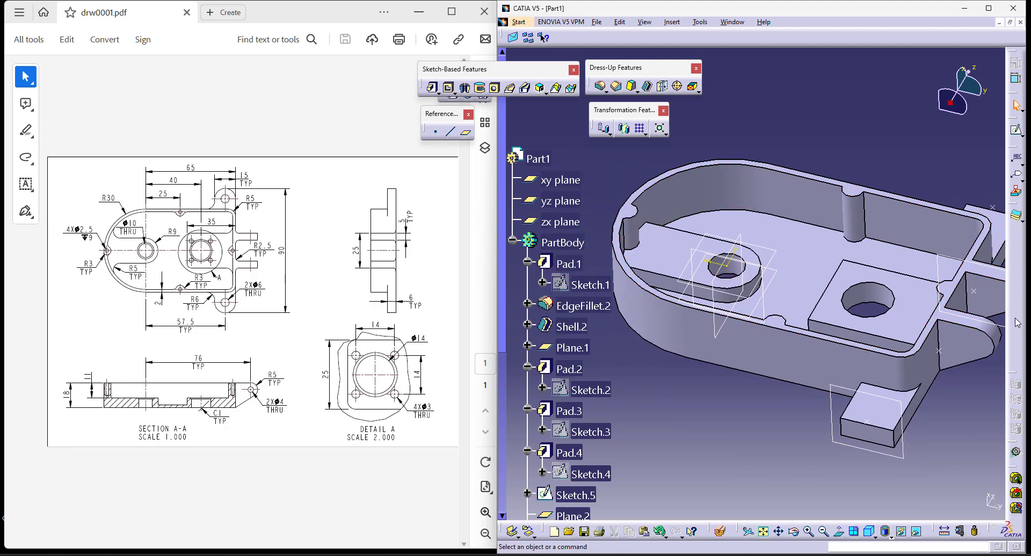
pyautogui.click(837, 321)
pyautogui.click(1016, 129)
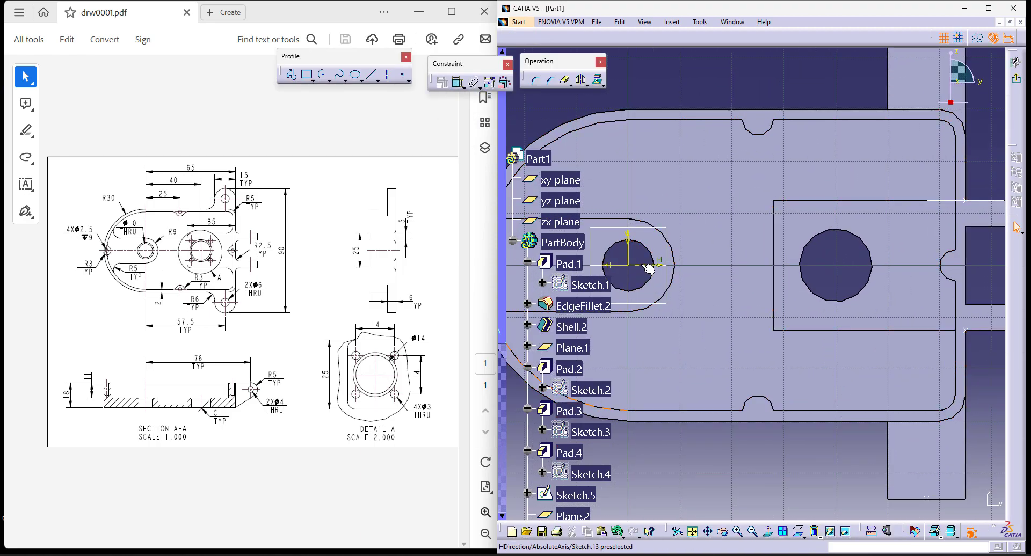
pyautogui.click(402, 75)
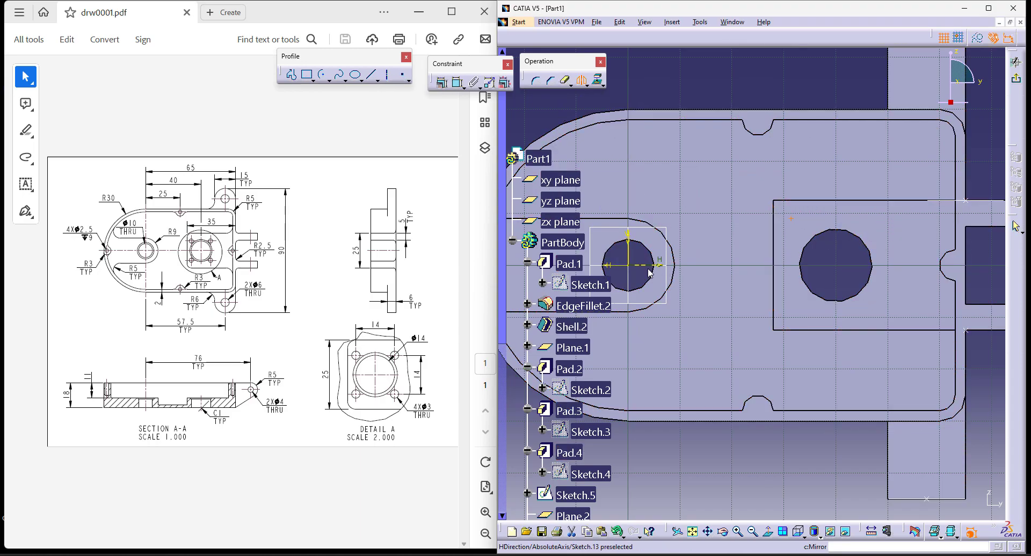
pyautogui.click(403, 75)
pyautogui.click(871, 218)
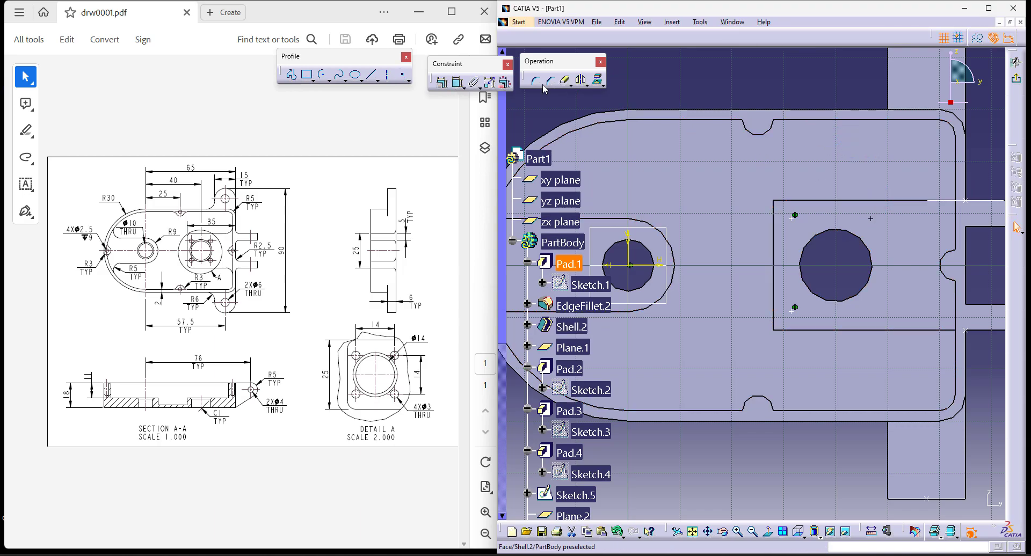
pyautogui.click(642, 268)
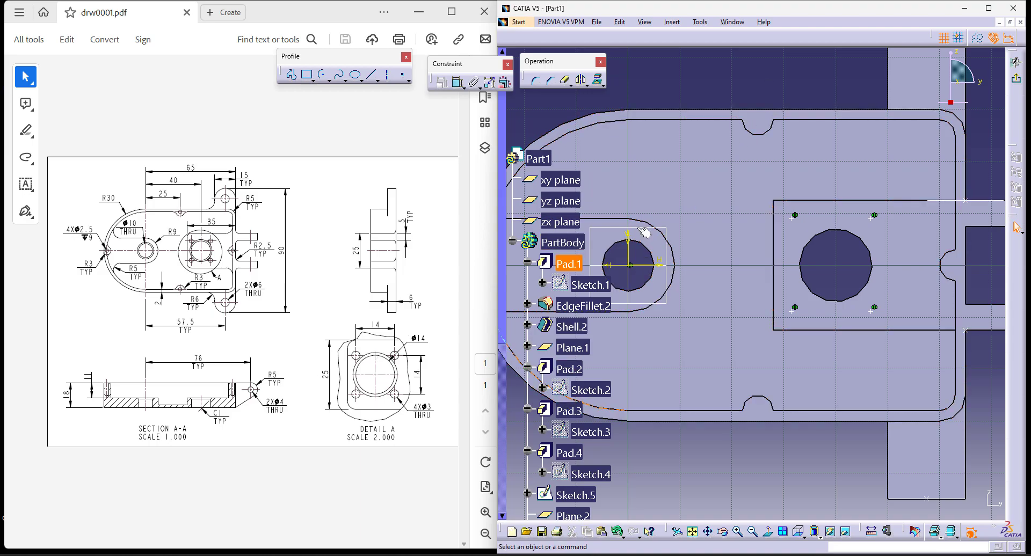
# - Dimension the horizontal spacing between the two upper points and set it to 14 mm
pyautogui.click(458, 86)
pyautogui.click(793, 217)
pyautogui.click(874, 216)
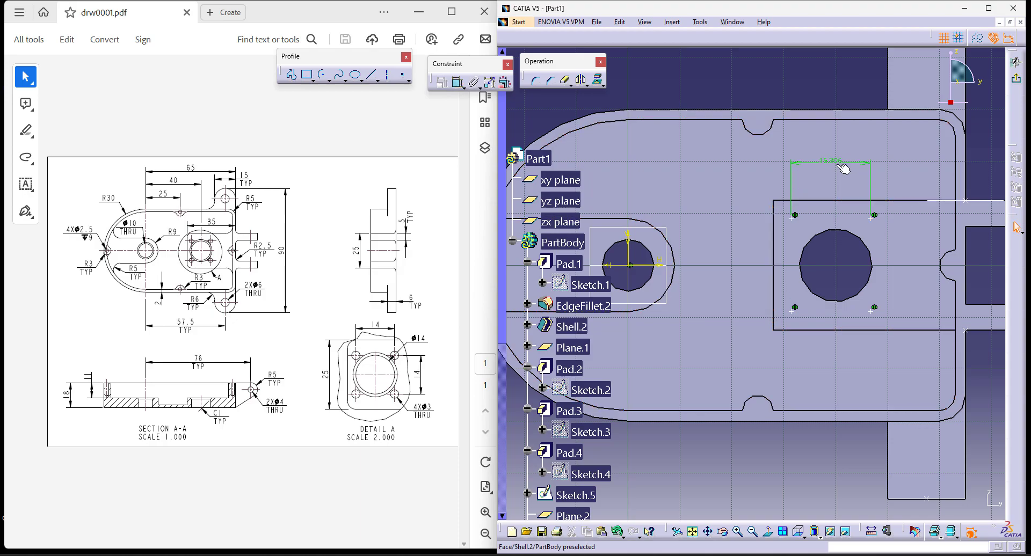
pyautogui.doubleClick(834, 161)
pyautogui.write('14mm')
pyautogui.press('Return')
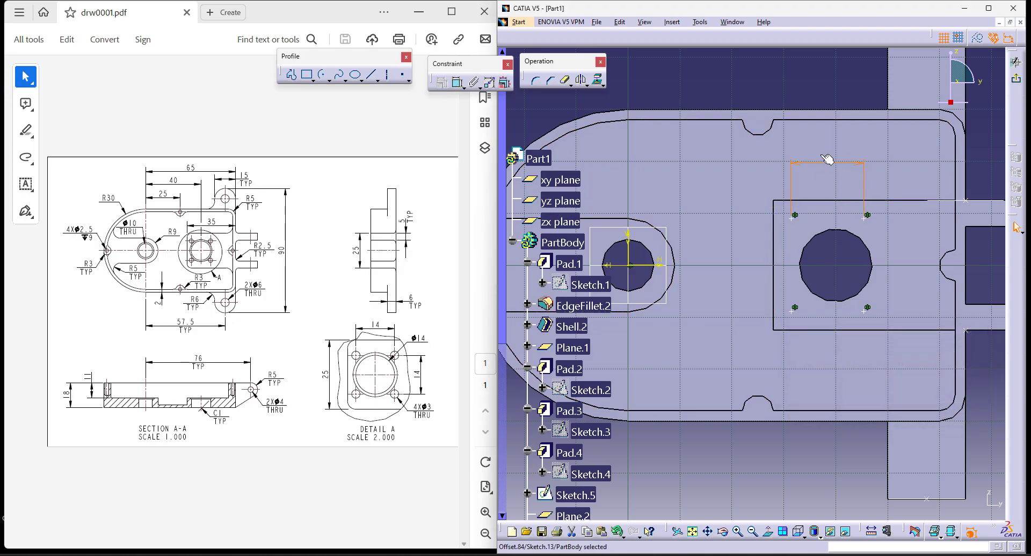
# - Dimension the vertical spacing between the upper and lower points and set it to 14 mm
pyautogui.click(458, 86)
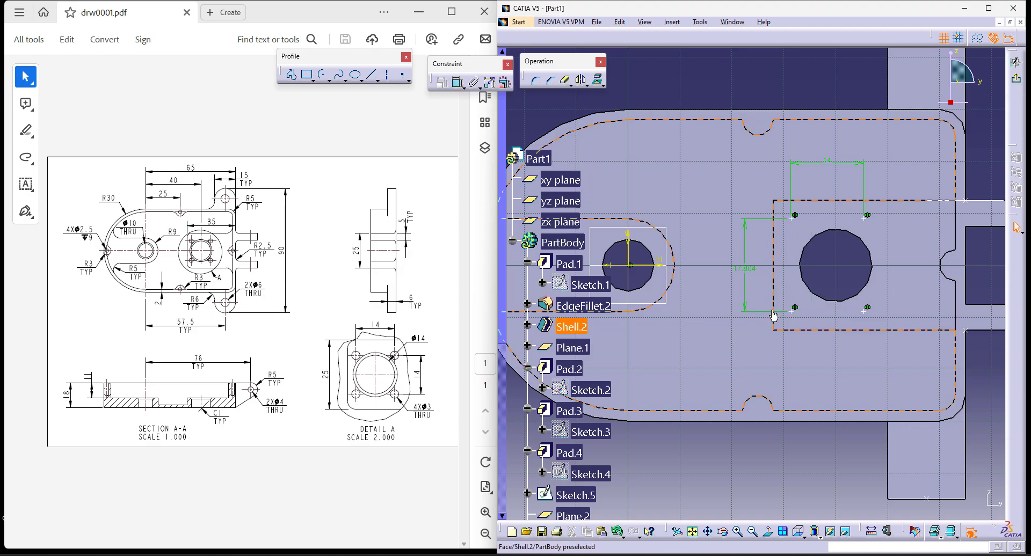
pyautogui.click(753, 271)
pyautogui.doubleClick(749, 268)
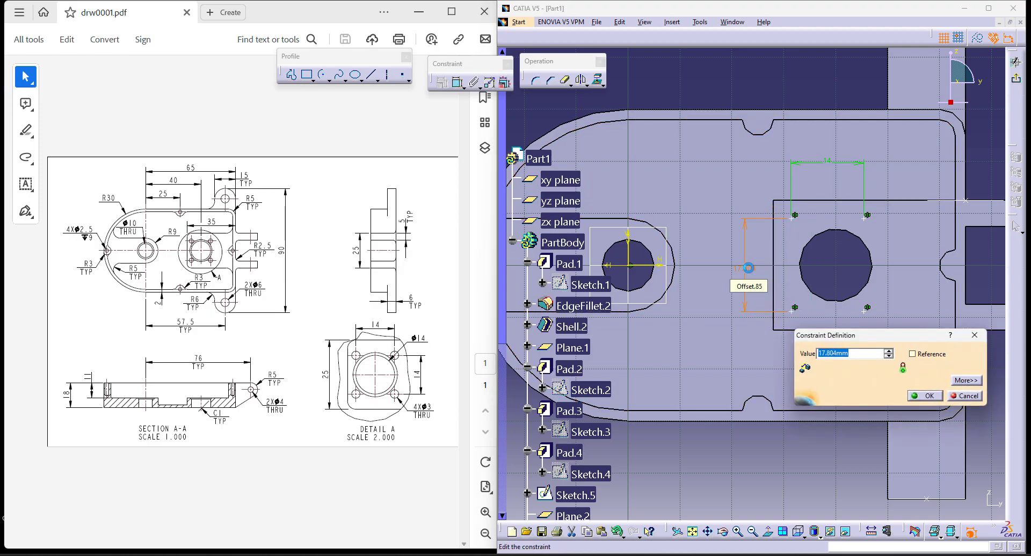
pyautogui.press('Return')
pyautogui.click(798, 70)
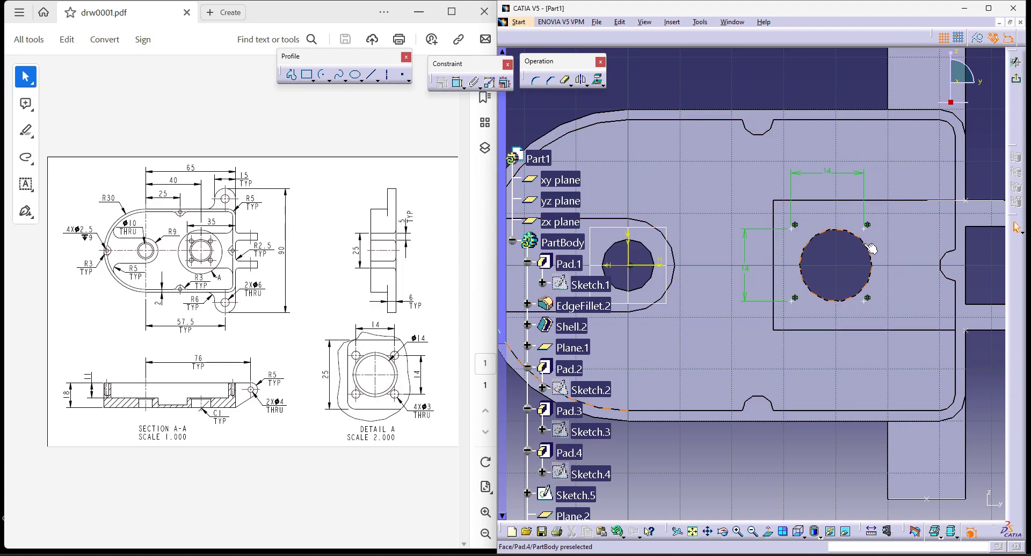
# - Project the 14 mm hole's edge into the sketch and draw a vertical infinite line through its centre
pyautogui.click(830, 302)
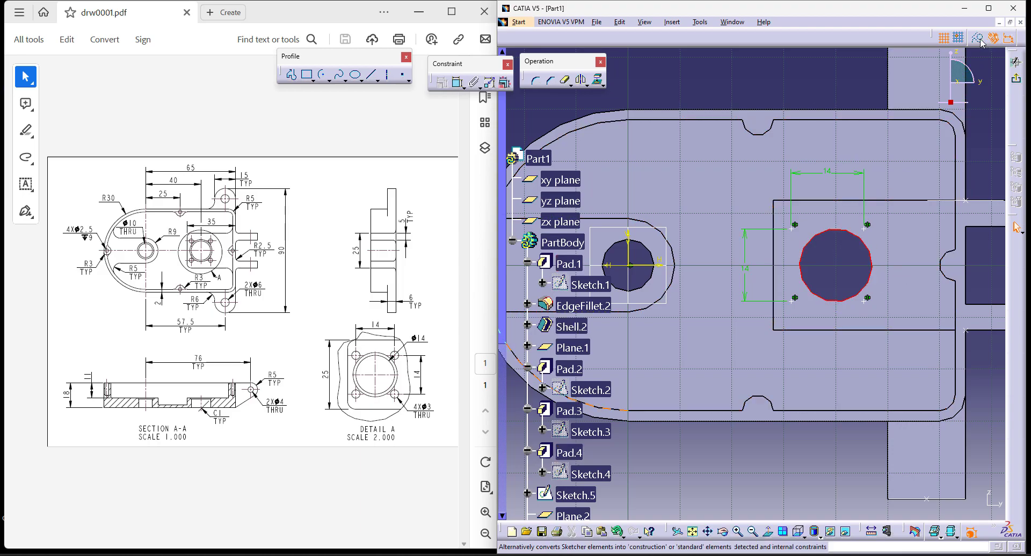
pyautogui.click(598, 81)
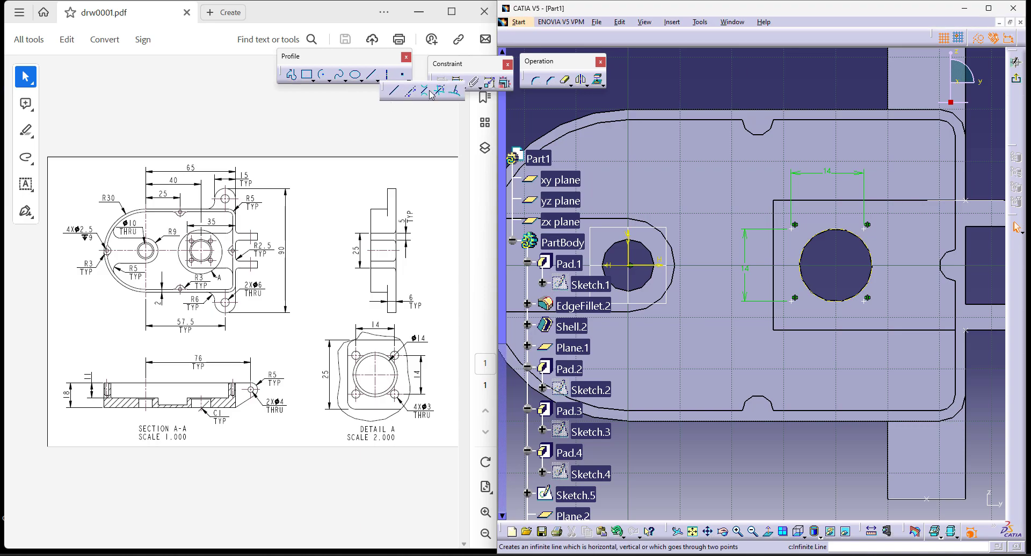
pyautogui.click(371, 74)
pyautogui.click(813, 38)
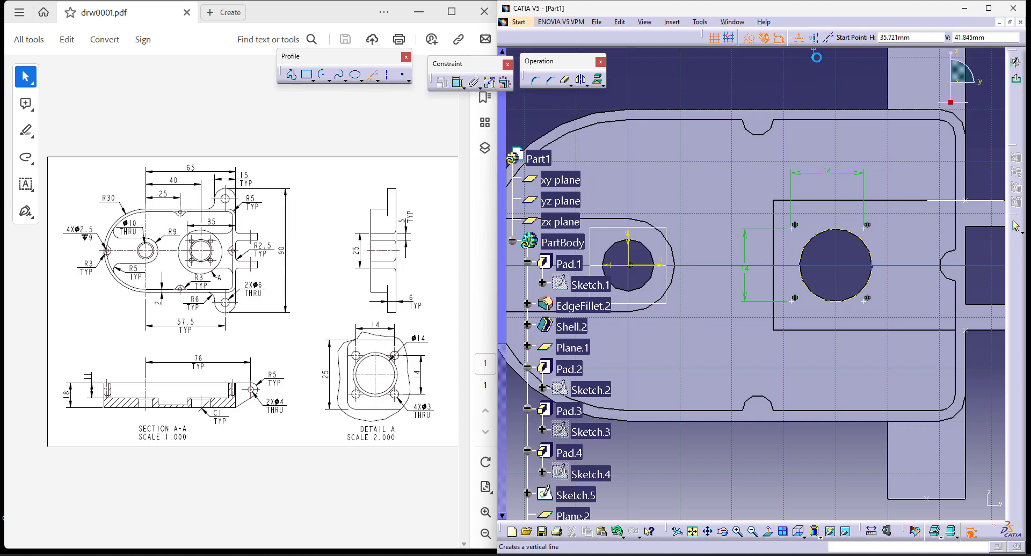
pyautogui.click(836, 265)
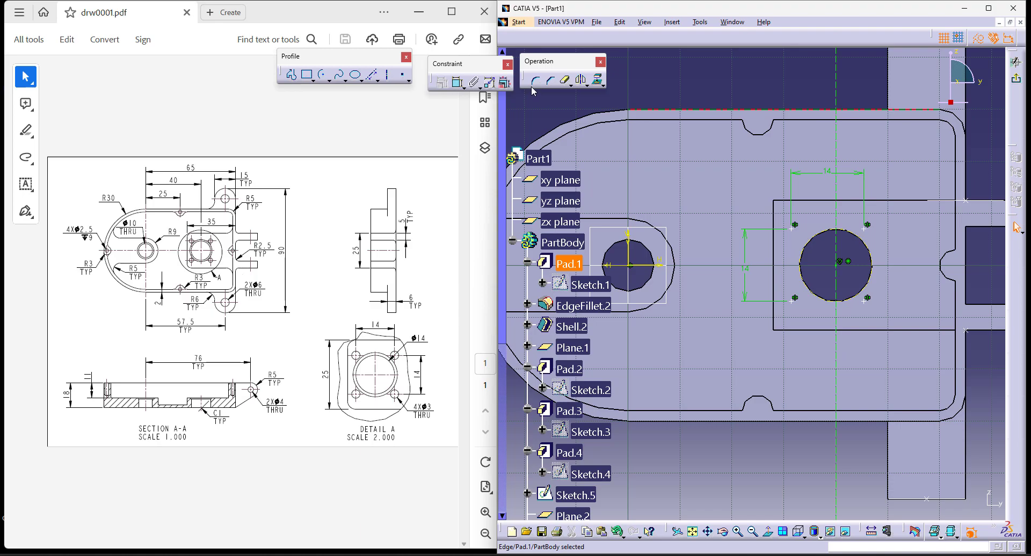
pyautogui.click(796, 231)
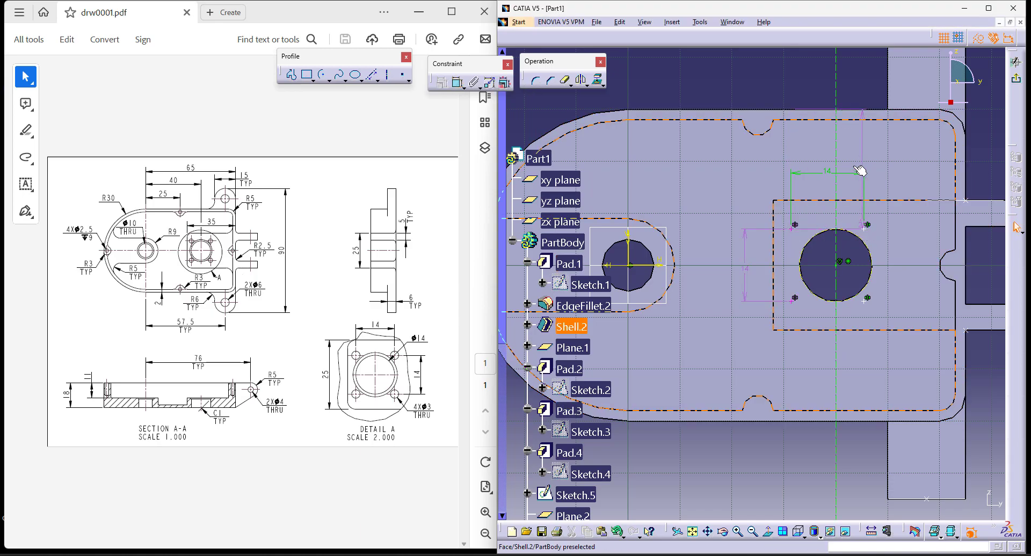
pyautogui.press('Escape')
pyautogui.click(458, 82)
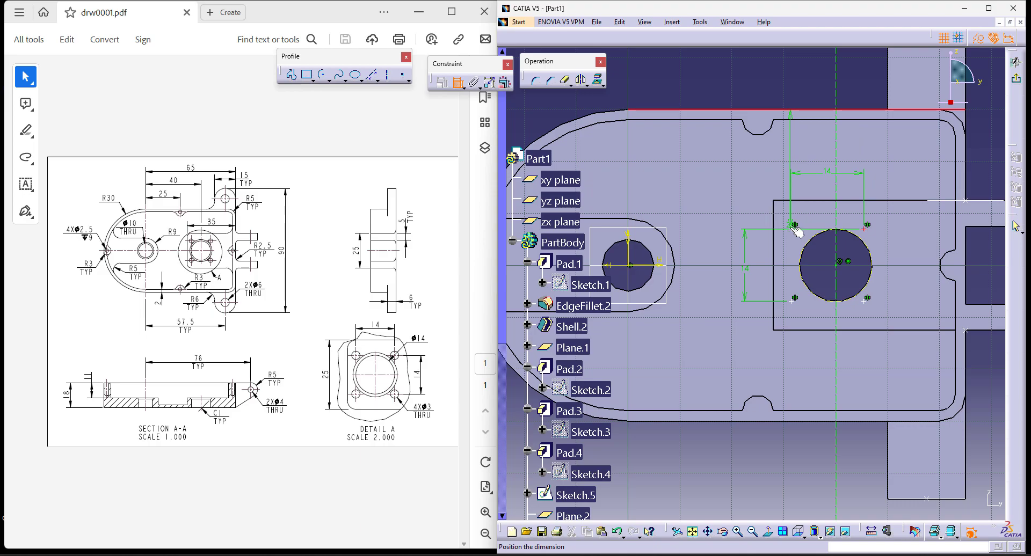
pyautogui.keyDown('ctrl'); pyautogui.moveTo(795, 330); pyautogui.dragTo(795, 228, button='middle'); pyautogui.keyUp('ctrl')
pyautogui.keyDown('ctrl'); pyautogui.moveTo(790, 272); pyautogui.dragTo(794, 400, button='middle'); pyautogui.keyUp('ctrl')
pyautogui.press('Escape')
pyautogui.press('Escape')
# - Constrain the two upper points symmetric about the vertical line through the 14 mm hole's centre
pyautogui.moveTo(875, 470)
pyautogui.mouseDown(button='middle')
pyautogui.moveTo(832, 218)
pyautogui.moveTo(641, 360)
pyautogui.mouseUp(button='middle')
pyautogui.click(457, 82)
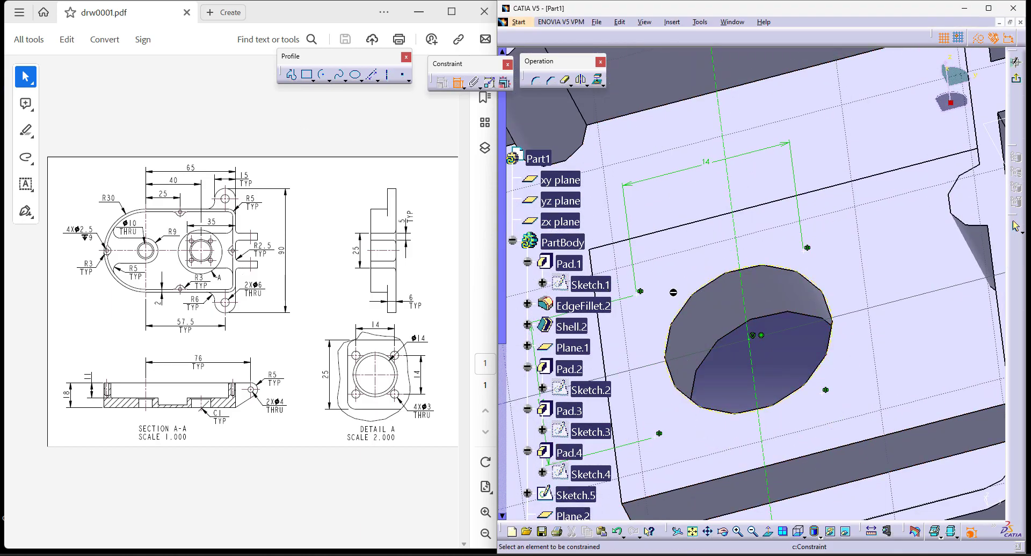
pyautogui.click(806, 255)
pyautogui.rightClick(638, 211)
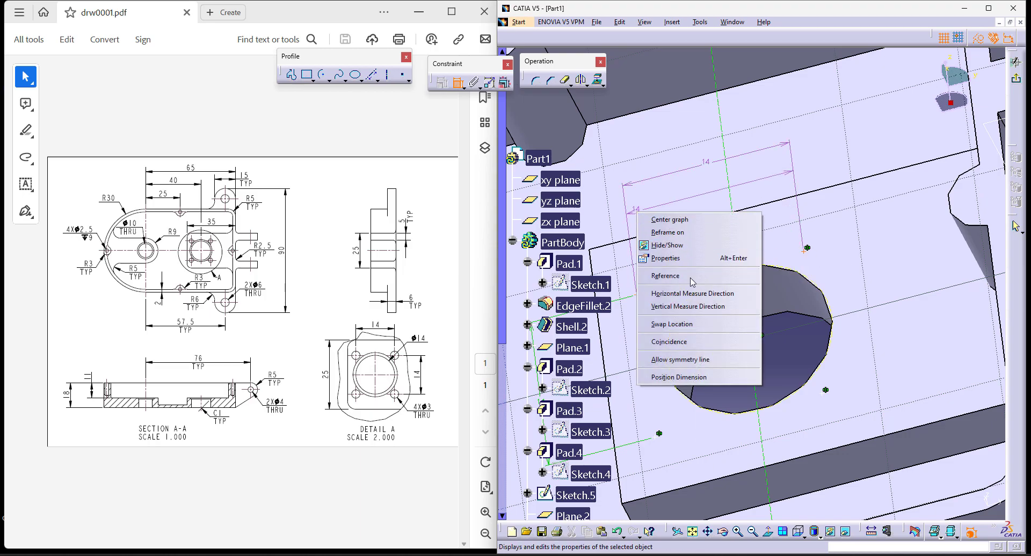
pyautogui.click(702, 361)
pyautogui.click(756, 379)
pyautogui.keyDown('ctrl'); pyautogui.moveTo(790, 328); pyautogui.dragTo(802, 411, button='middle'); pyautogui.keyUp('ctrl')
pyautogui.click(768, 531)
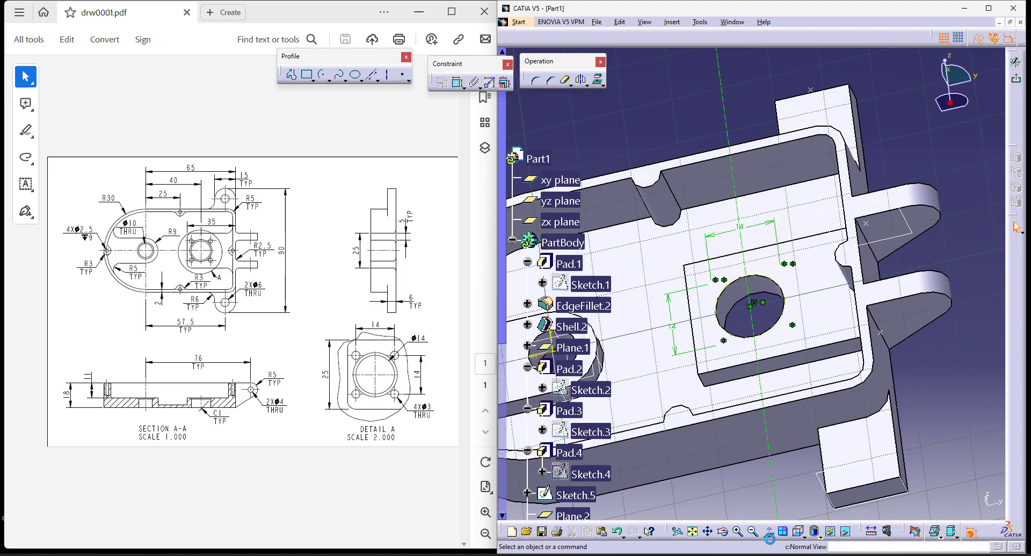
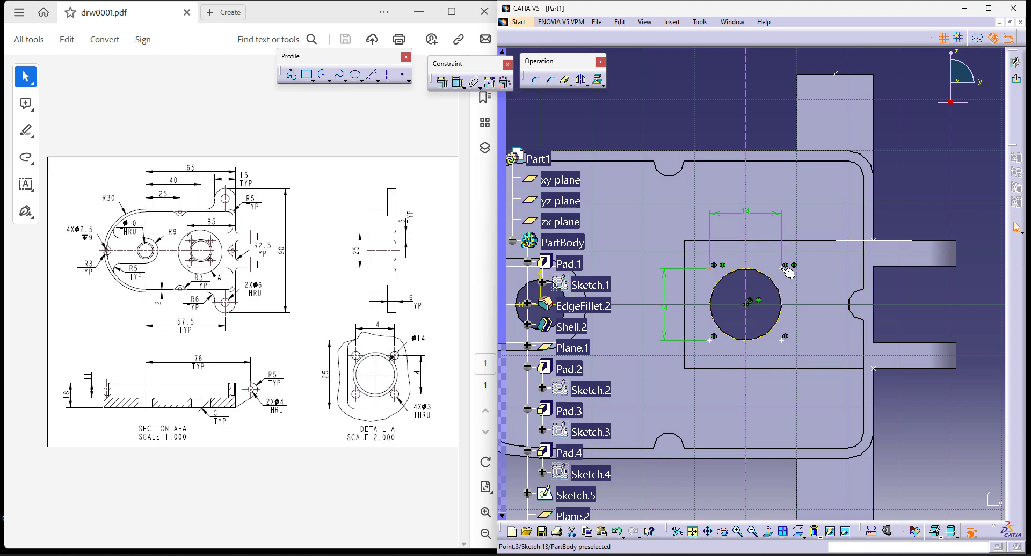
# - Exit the sketch and add a 3 mm Up To Next hole at the upper-left point on the square pad
pyautogui.click(1016, 78)
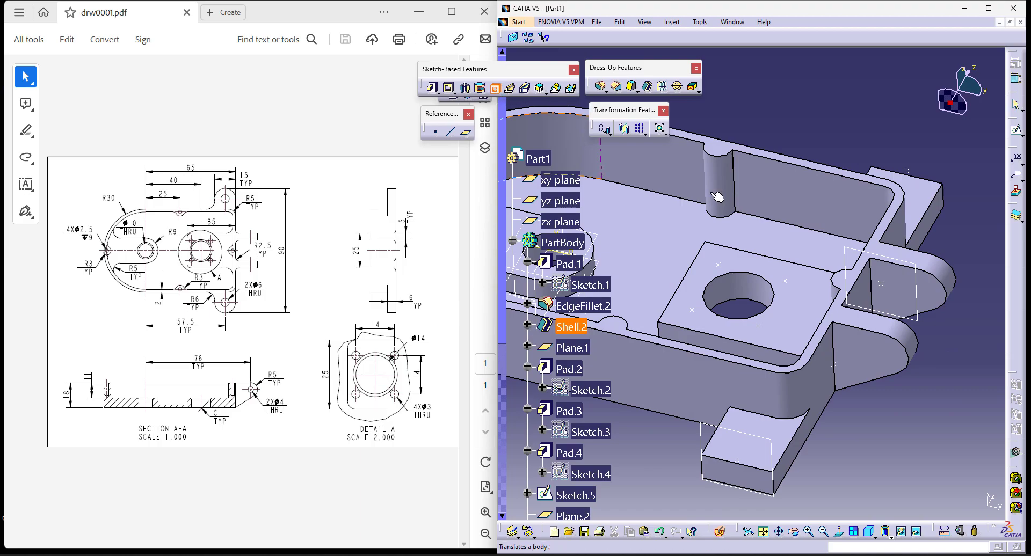
pyautogui.click(721, 265)
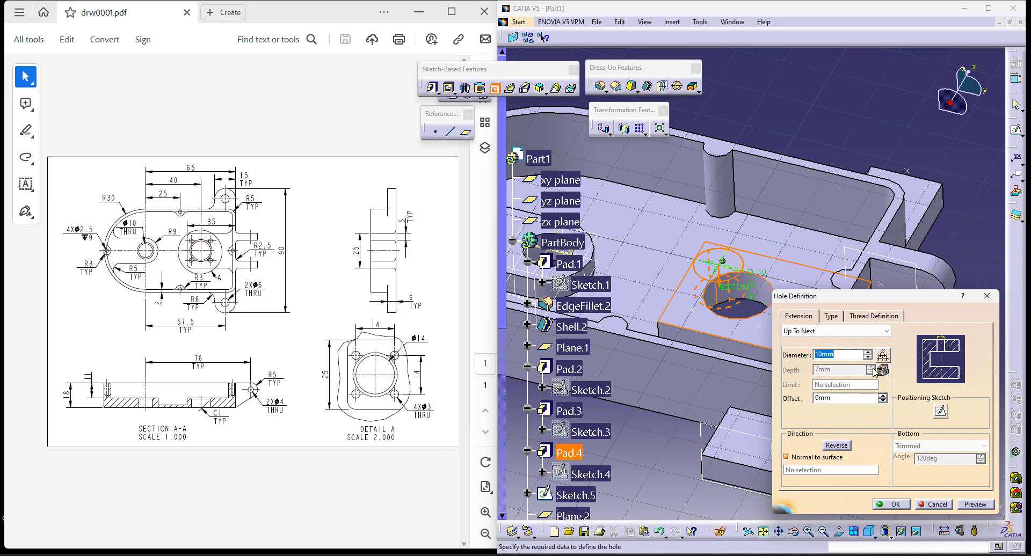
pyautogui.press('Return')
pyautogui.click(896, 505)
# - Repeat the small pad hole at the four sketched points around the 14 mm hole with a User Pattern
pyautogui.click(640, 129)
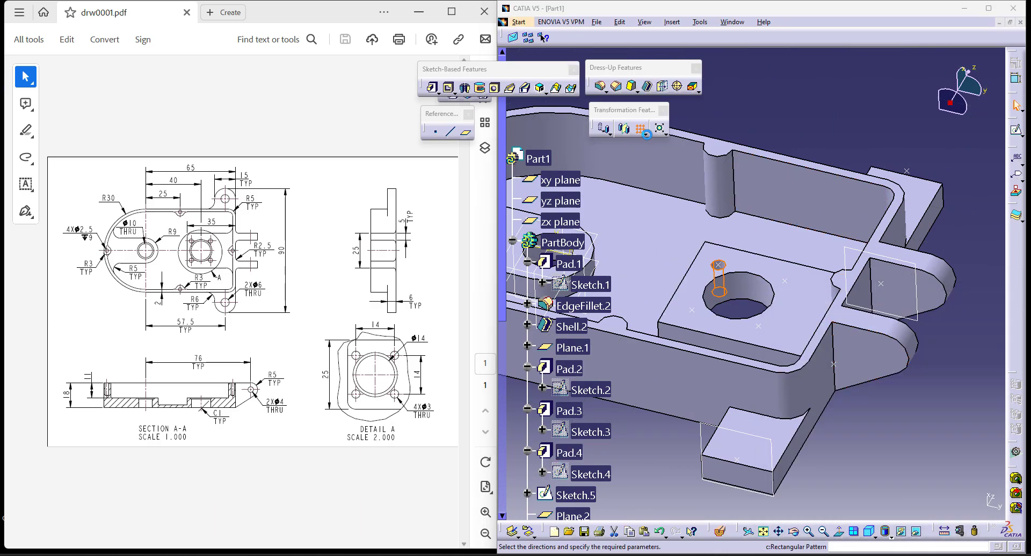
pyautogui.click(647, 135)
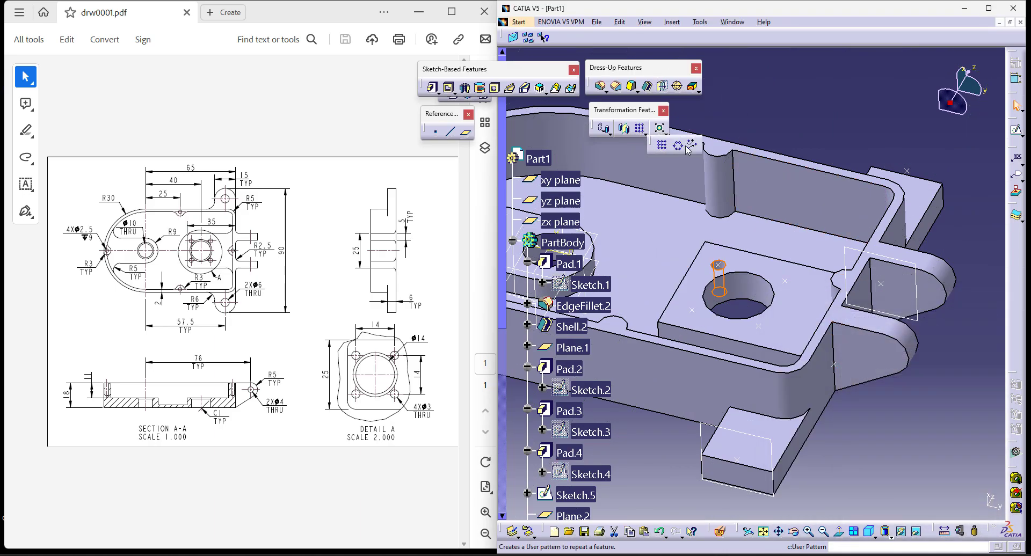
pyautogui.click(691, 145)
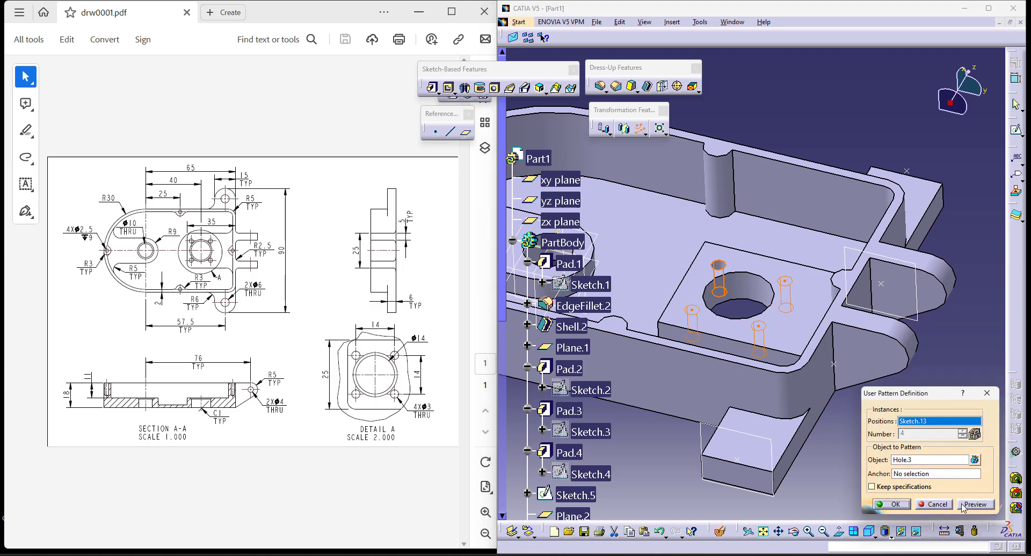
pyautogui.click(890, 508)
# - Start a sketch on the housing's rim face and place a point on the left boss, constrained to the centre of the boss's arc
pyautogui.moveTo(701, 386); pyautogui.dragTo(794, 390, button='middle')
pyautogui.keyDown('ctrl'); pyautogui.moveTo(808, 305); pyautogui.dragTo(807, 347, button='middle'); pyautogui.keyUp('ctrl')
pyautogui.moveTo(773, 317); pyautogui.dragTo(845, 337, button='middle')
pyautogui.click(660, 235)
pyautogui.click(1016, 129)
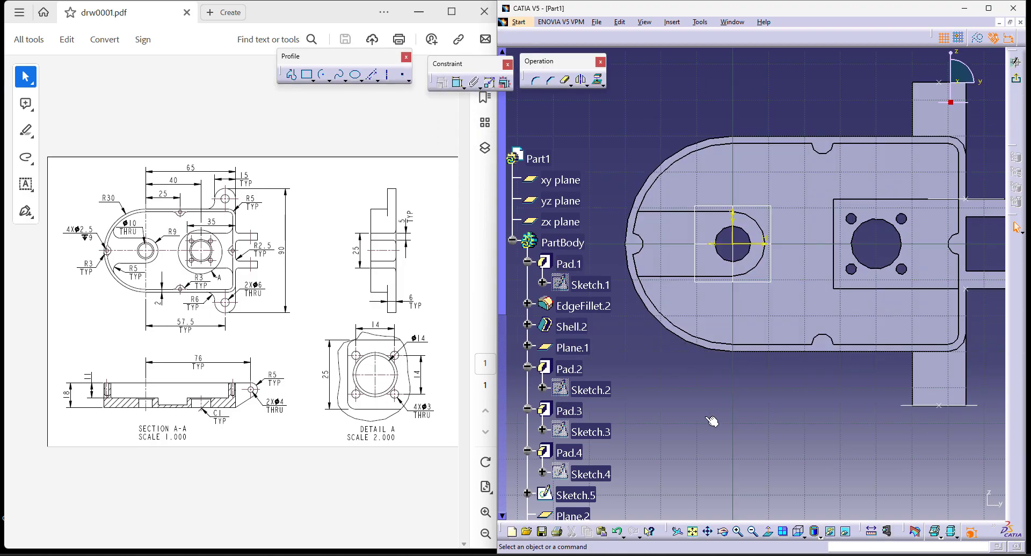
pyautogui.click(403, 75)
pyautogui.moveTo(668, 430)
pyautogui.keyDown('ctrl'); pyautogui.mouseDown(button='middle')
pyautogui.moveTo(667, 398)
pyautogui.moveTo(734, 437)
pyautogui.mouseUp(button='middle'); pyautogui.keyUp('ctrl')
pyautogui.click(639, 256)
pyautogui.click(457, 81)
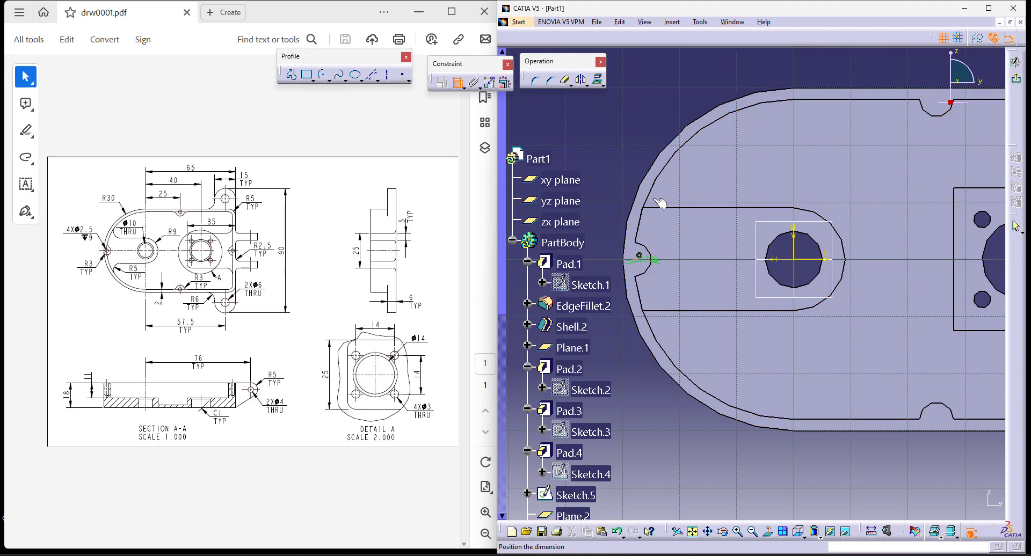
pyautogui.rightClick(645, 124)
pyautogui.click(680, 205)
# - Place a sketch point on the upper boss and constrain it to the centre of that boss's arc
pyautogui.moveTo(859, 190); pyautogui.dragTo(681, 285, button='middle')
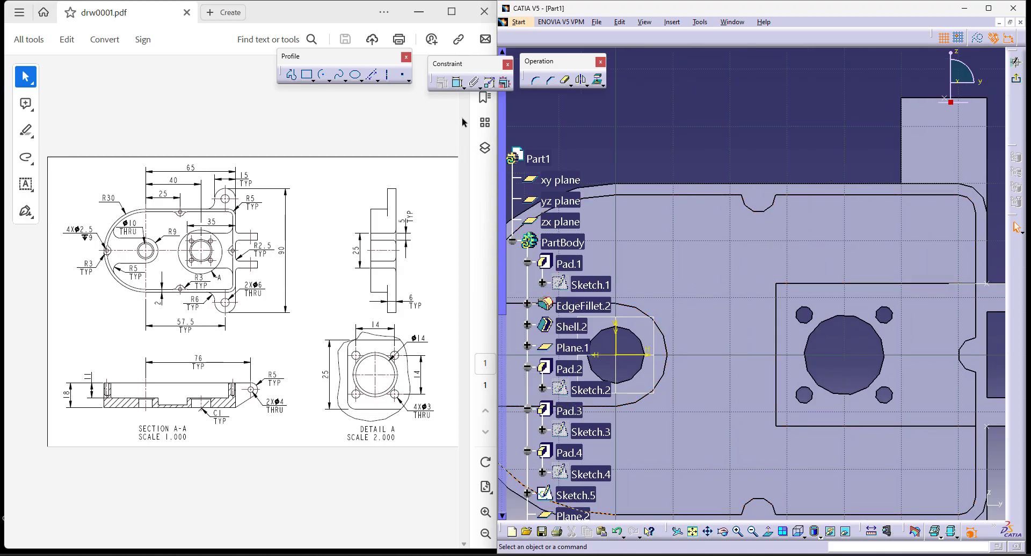
pyautogui.click(402, 74)
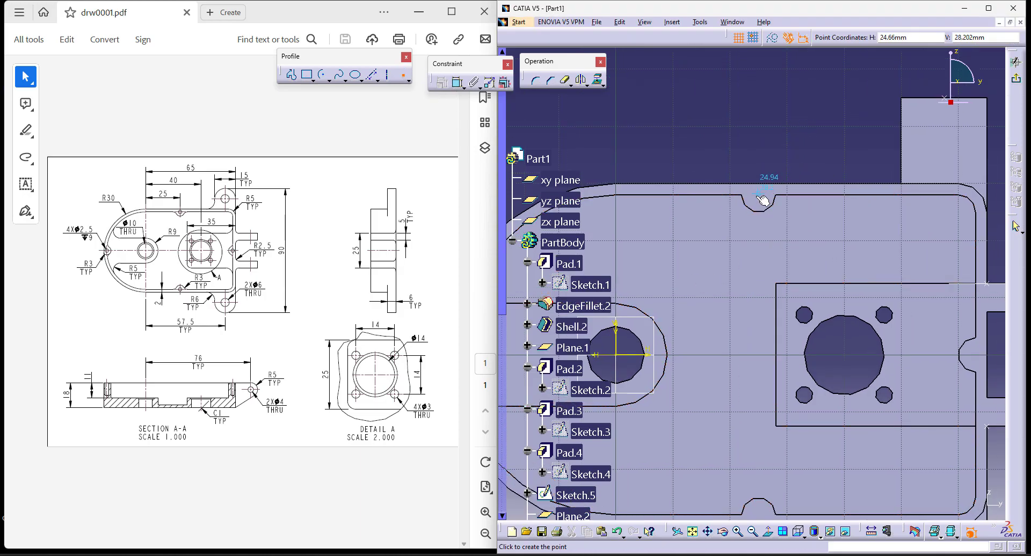
pyautogui.click(758, 196)
pyautogui.click(458, 82)
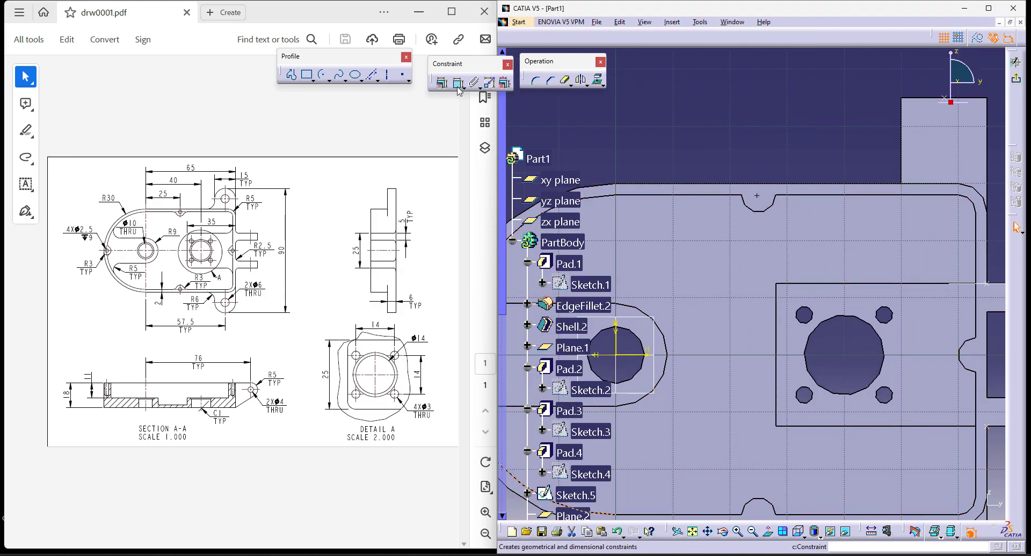
pyautogui.click(790, 195)
pyautogui.rightClick(782, 116)
pyautogui.click(806, 164)
pyautogui.rightClick(776, 110)
pyautogui.click(817, 186)
pyautogui.moveTo(819, 168); pyautogui.dragTo(684, 5, button='middle')
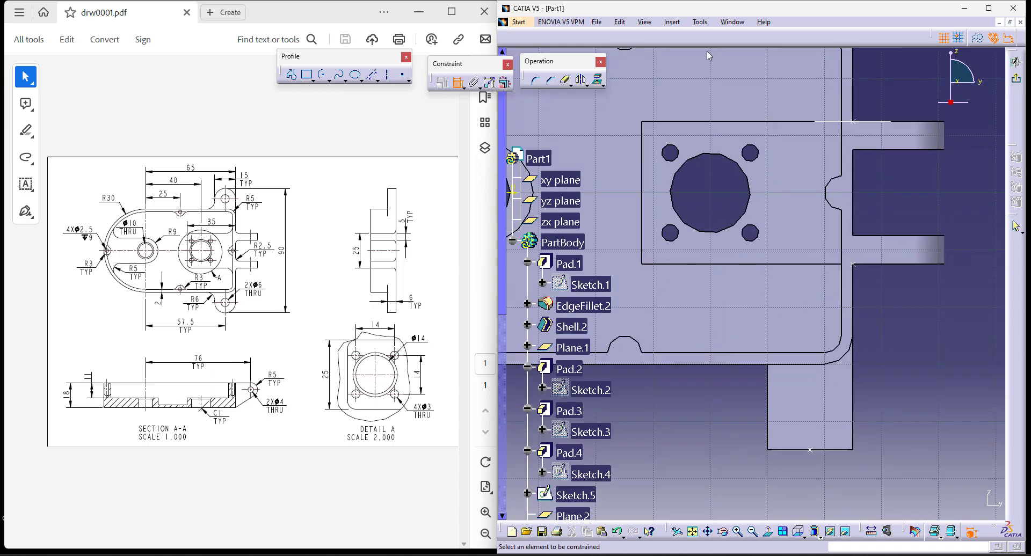
pyautogui.moveTo(672, 61); pyautogui.dragTo(746, 159, button='middle')
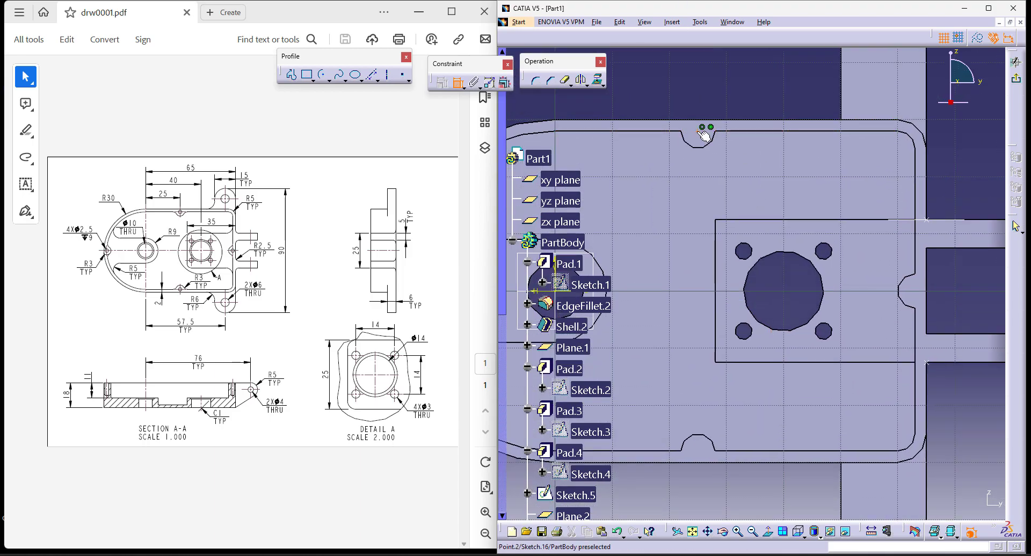
pyautogui.press('Escape')
# - Mirror the upper boss point about the horizontal axis onto the lower boss
pyautogui.moveTo(679, 92); pyautogui.dragTo(713, 81, button='middle')
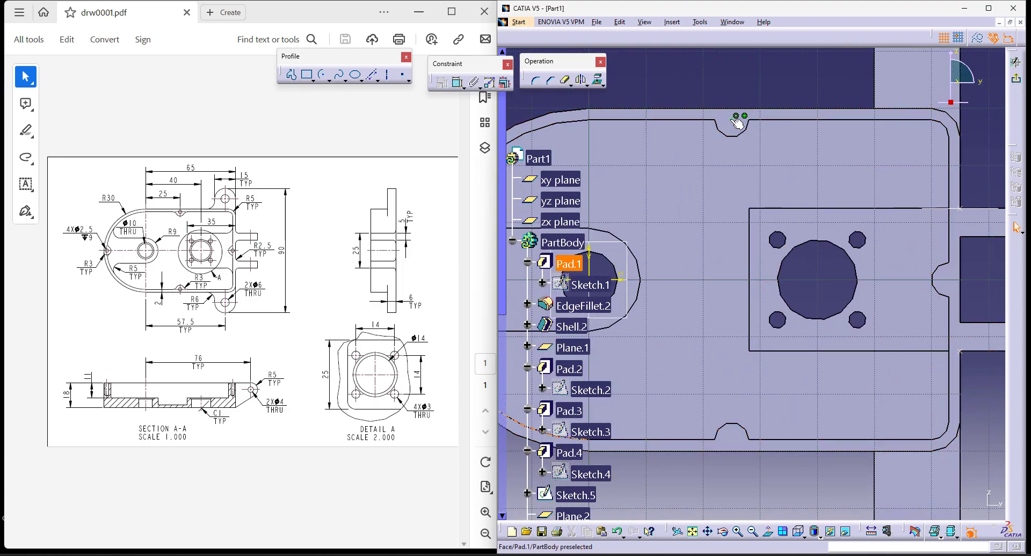
pyautogui.click(582, 80)
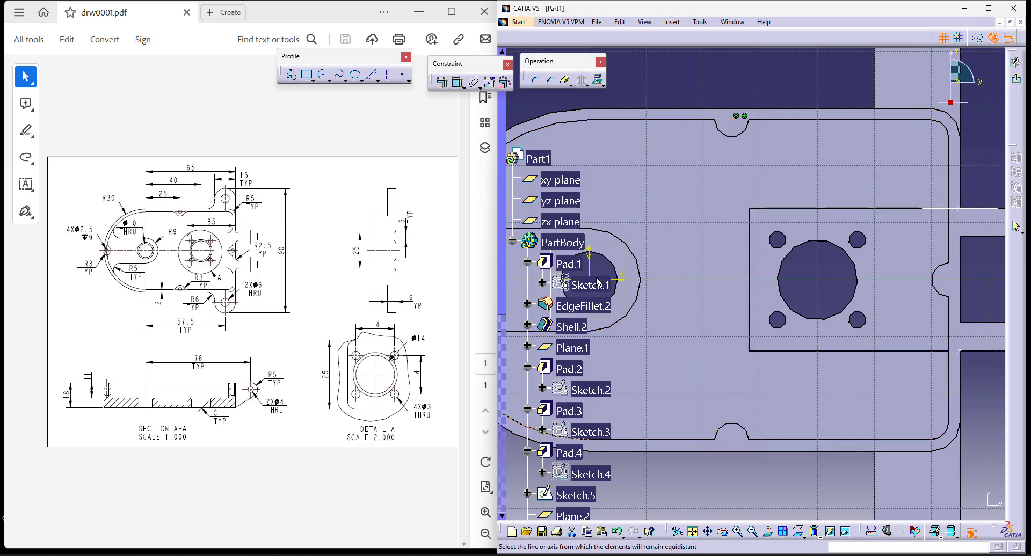
pyautogui.middleClick(855, 295)
# - Place a point on the right boss, constrain it to the centre of the boss's arc, and exit the sketch
pyautogui.moveTo(926, 295); pyautogui.dragTo(863, 266, button='middle')
pyautogui.click(403, 79)
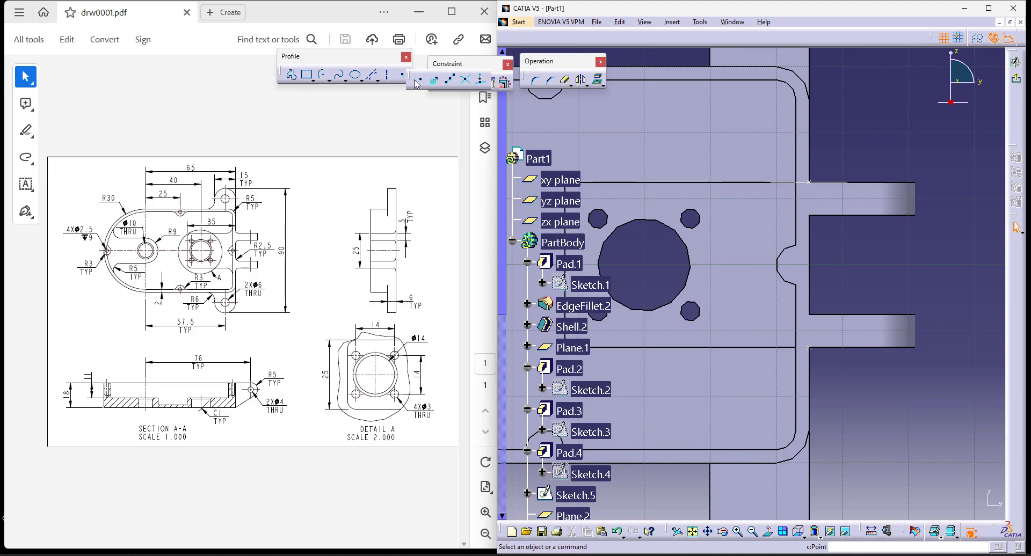
pyautogui.click(420, 80)
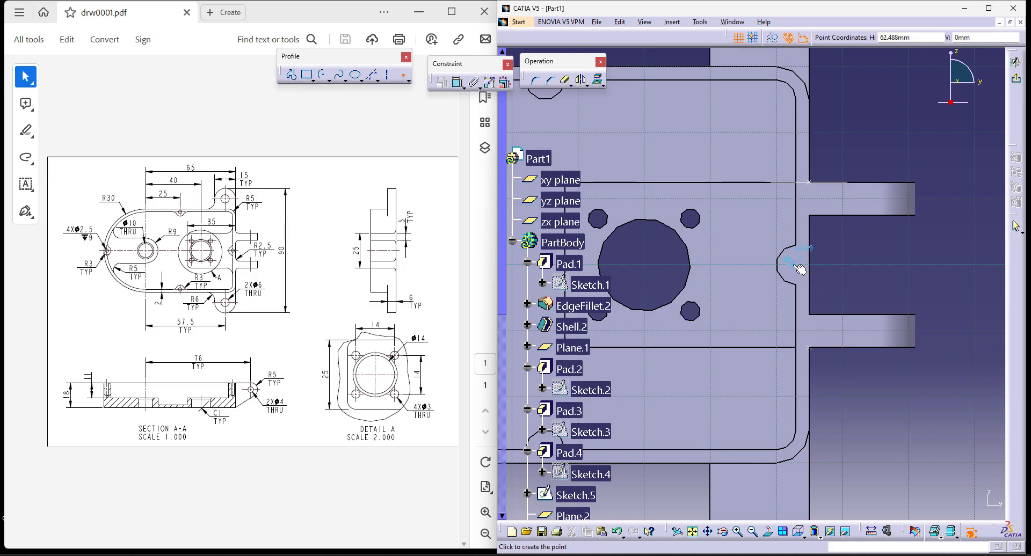
pyautogui.click(797, 263)
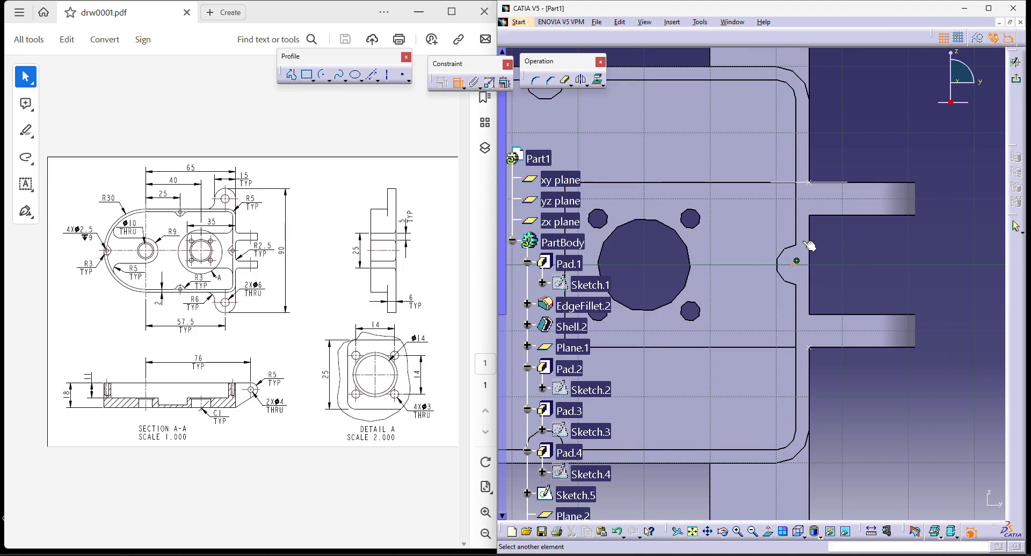
pyautogui.click(785, 251)
pyautogui.rightClick(874, 247)
pyautogui.click(917, 326)
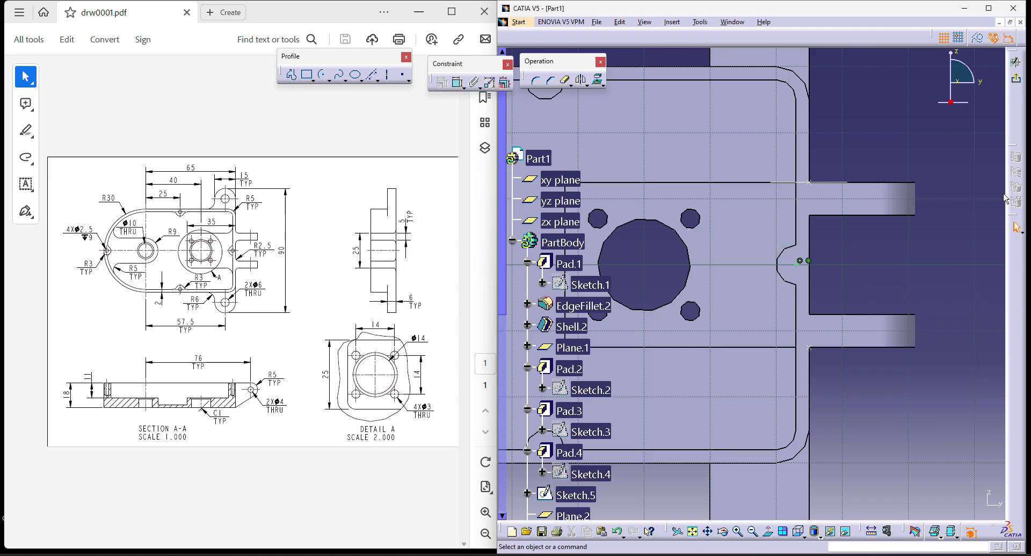
pyautogui.click(1016, 63)
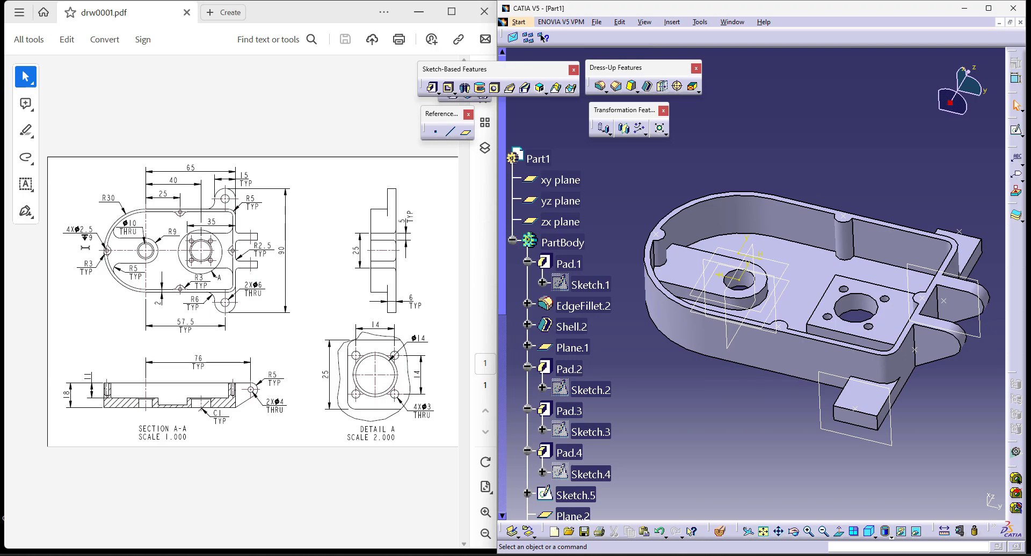
# - Add a blind hole at the left boss point with a 2.5 mm diameter, 9 mm depth and a V-Bottom
pyautogui.click(494, 88)
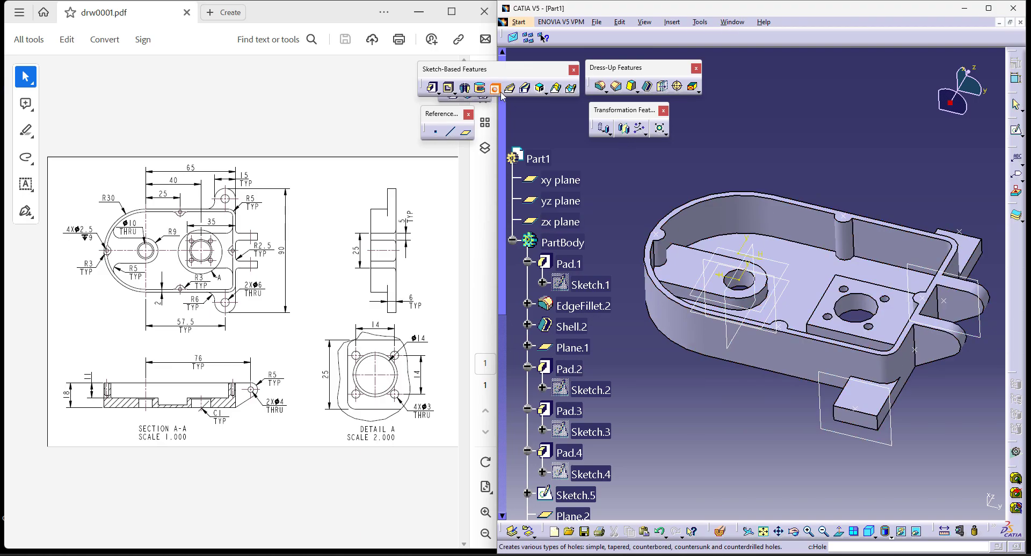
pyautogui.click(669, 236)
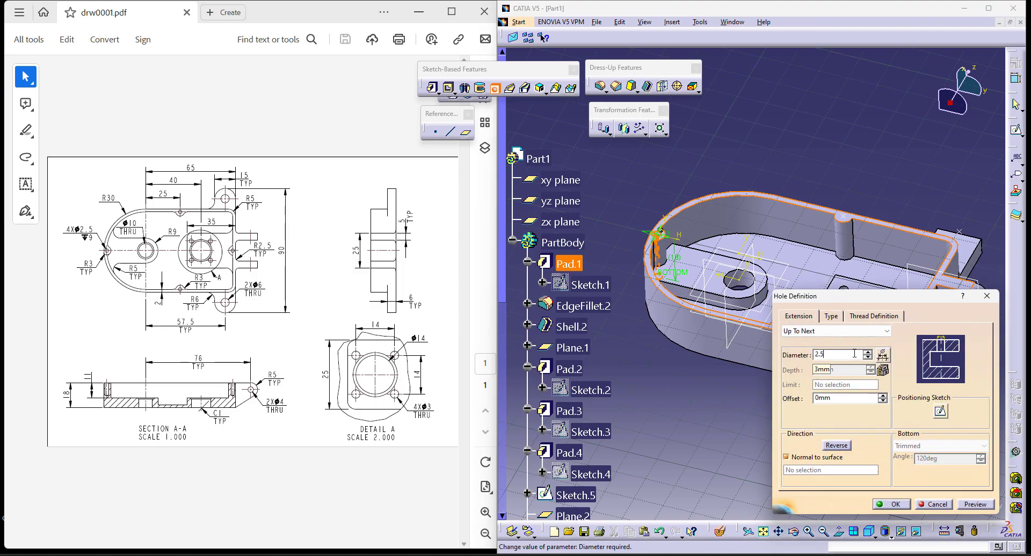
pyautogui.write('2.5')
pyautogui.click(859, 331)
pyautogui.click(837, 341)
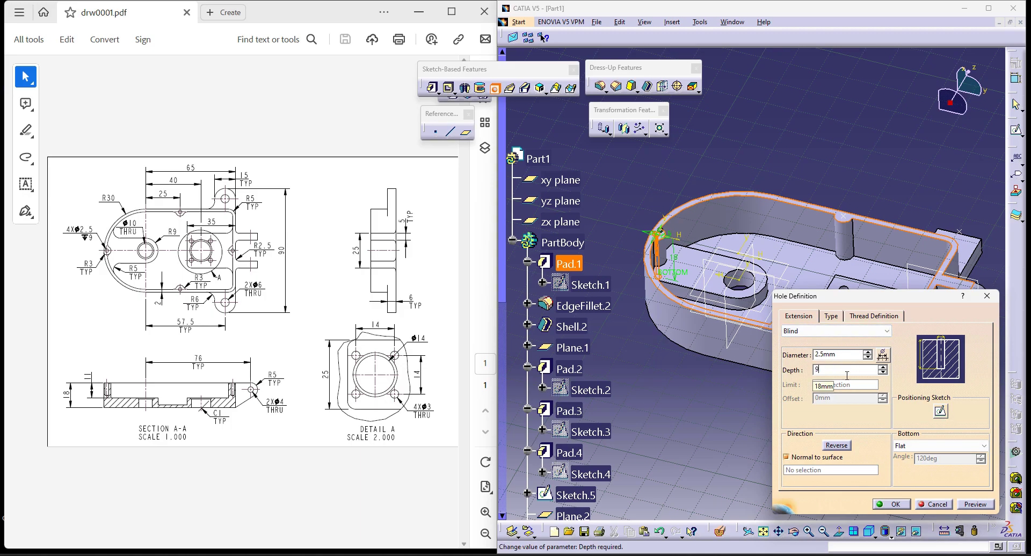
pyautogui.click(949, 446)
pyautogui.click(942, 465)
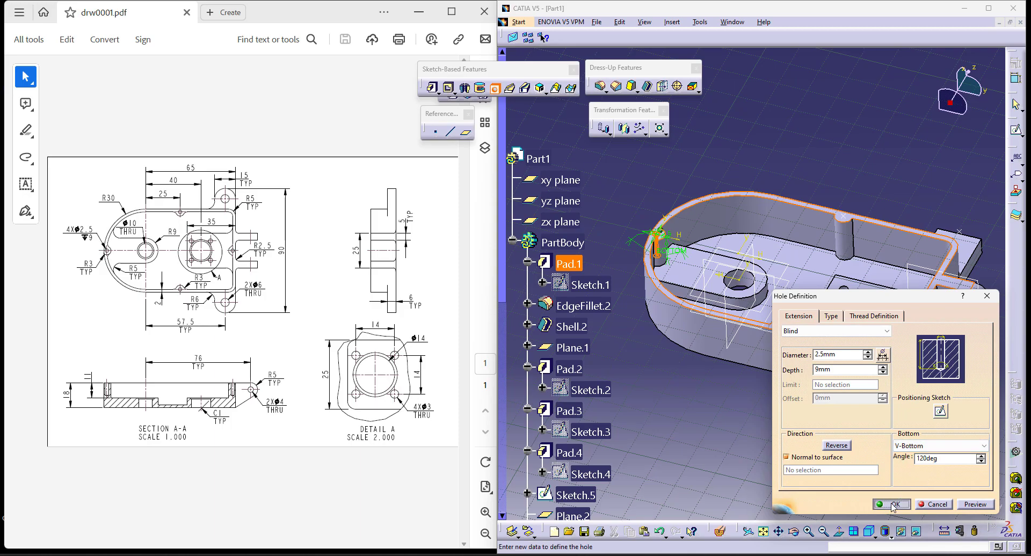
pyautogui.click(893, 505)
# - Repeat the 2.5 mm hole at the rim sketch's boss points with a User Pattern
pyautogui.click(640, 127)
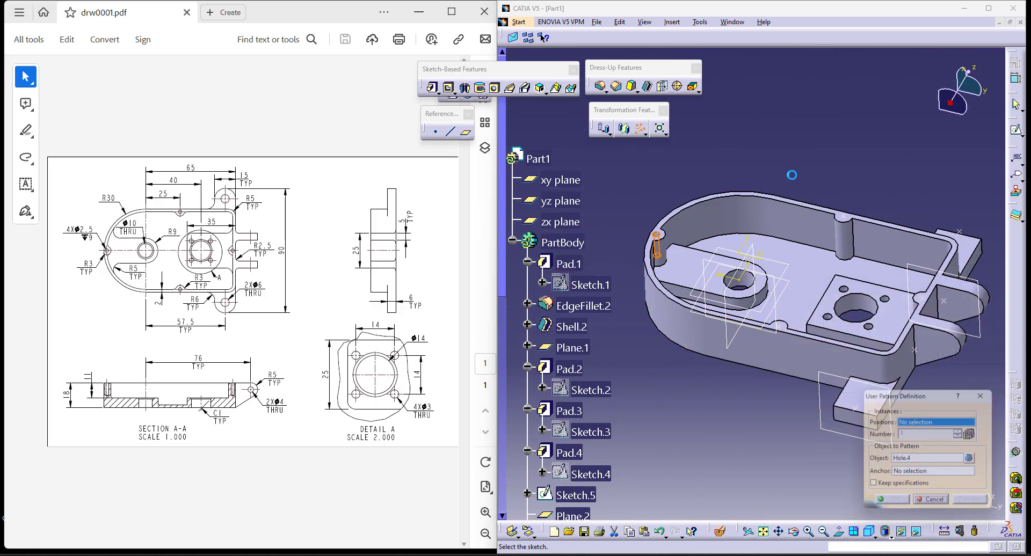
pyautogui.click(844, 217)
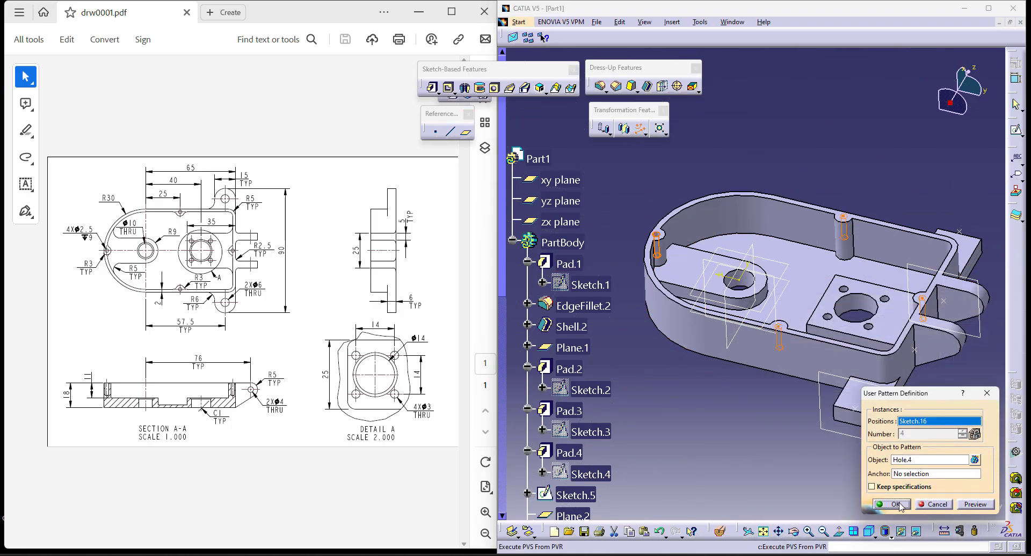
pyautogui.click(894, 505)
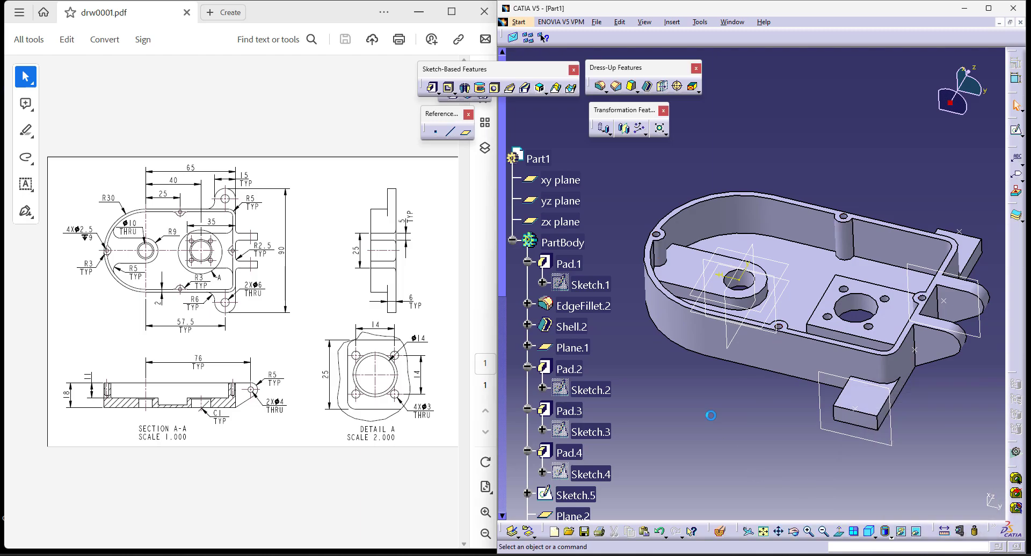
# - Round the lower mounting lug with a Tritangent Fillet between its two side faces, removing the end face
pyautogui.moveTo(773, 424); pyautogui.dragTo(752, 408, button='middle')
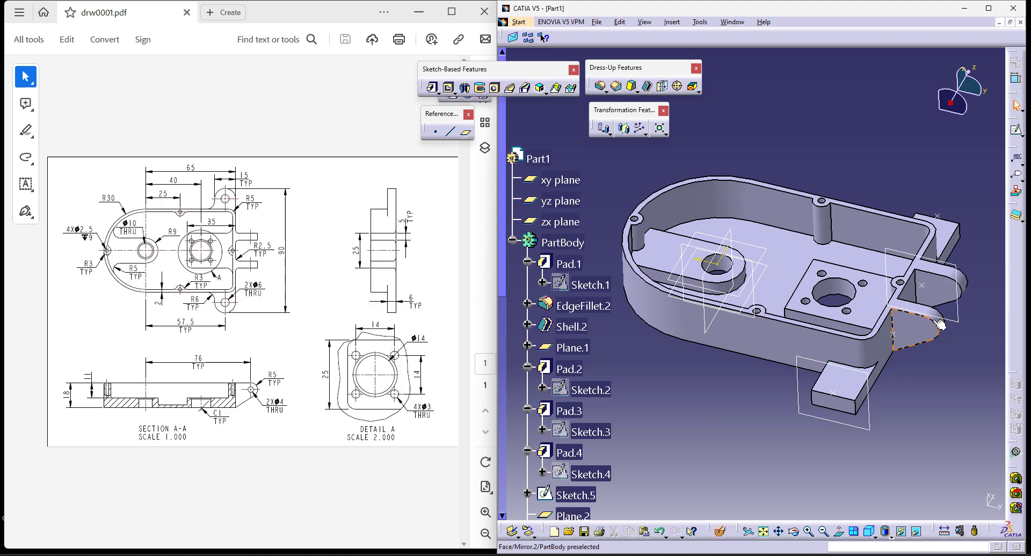
pyautogui.click(605, 92)
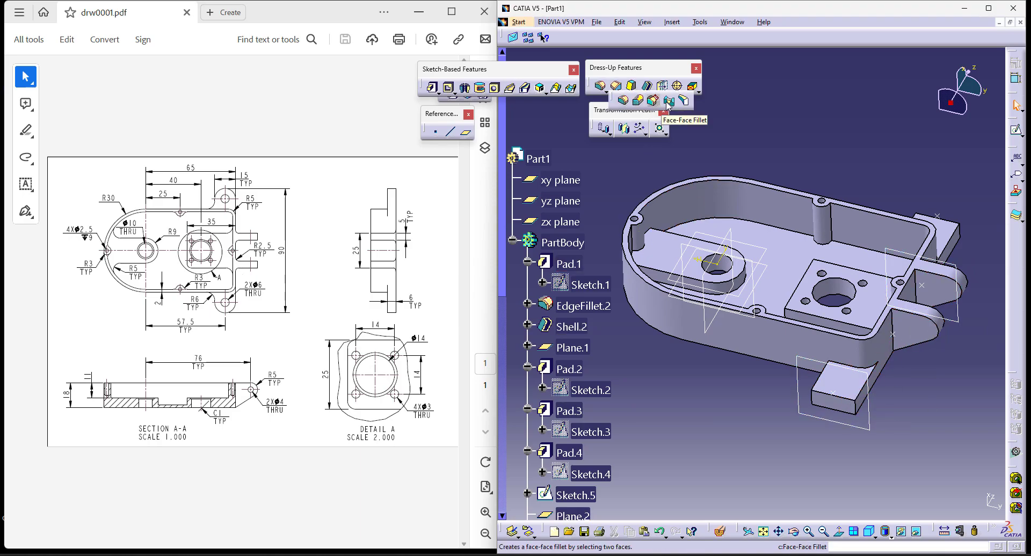
pyautogui.click(683, 100)
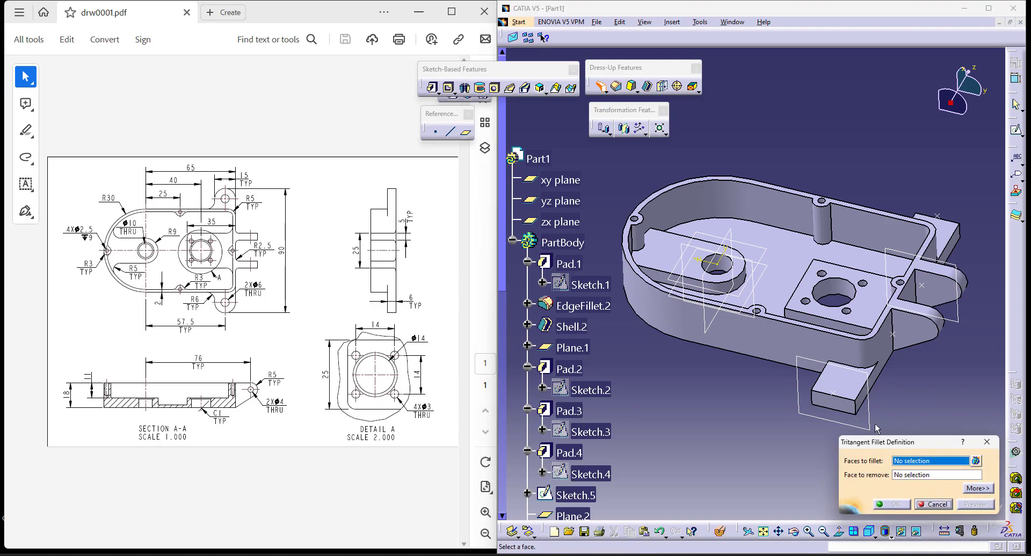
pyautogui.moveTo(909, 414); pyautogui.dragTo(684, 161, button='middle')
pyautogui.click(817, 309)
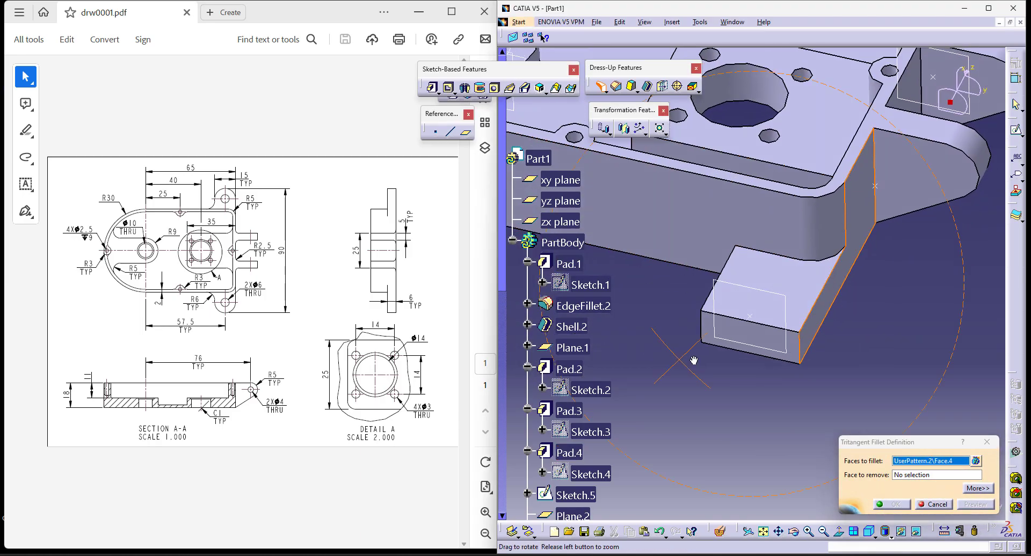
pyautogui.moveTo(685, 364); pyautogui.dragTo(801, 323, button='middle')
pyautogui.click(791, 297)
pyautogui.click(875, 322)
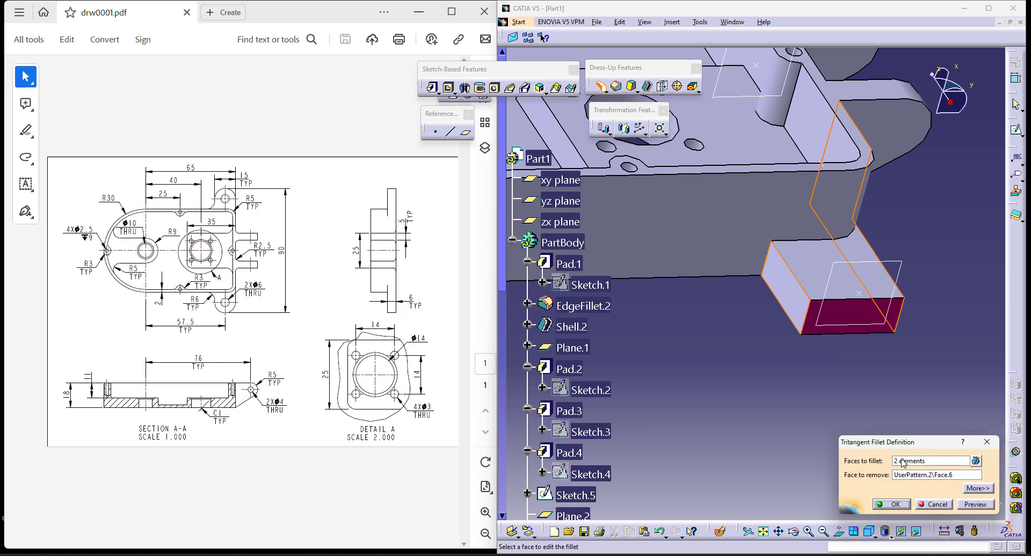
pyautogui.click(892, 504)
# - Round the upper mounting lug with a Tritangent Fillet between its two side faces, removing the end face
pyautogui.moveTo(794, 438); pyautogui.dragTo(747, 317, button='middle')
pyautogui.moveTo(808, 236); pyautogui.dragTo(752, 299, button='middle')
pyautogui.click(620, 92)
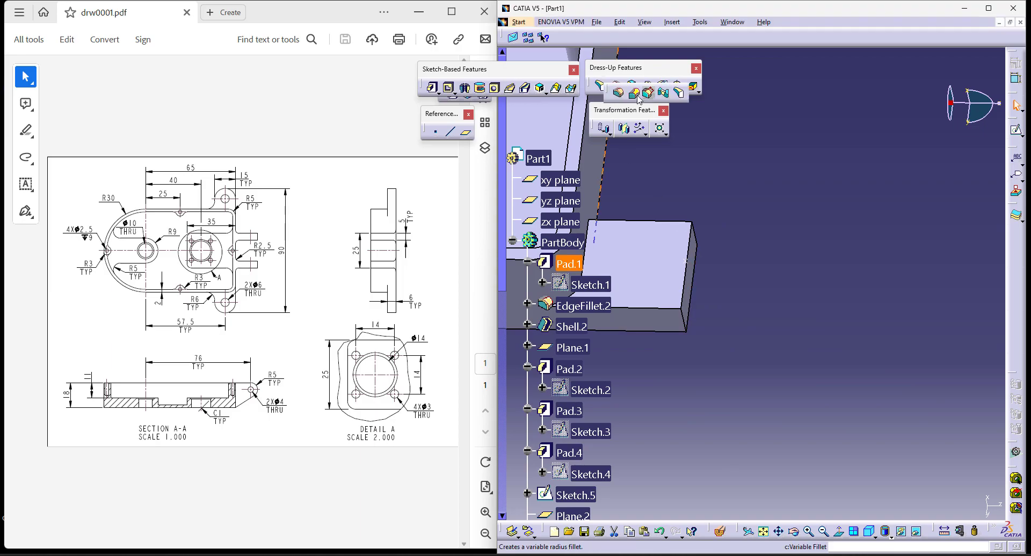
pyautogui.click(680, 94)
pyautogui.moveTo(747, 478); pyautogui.dragTo(633, 432, button='middle')
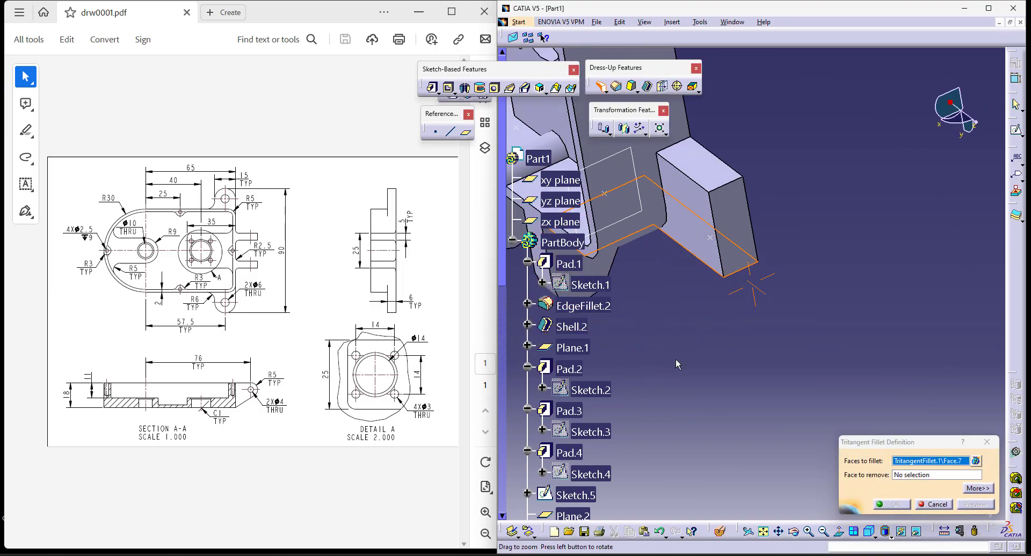
pyautogui.click(716, 167)
pyautogui.click(937, 476)
pyautogui.click(732, 226)
pyautogui.click(891, 505)
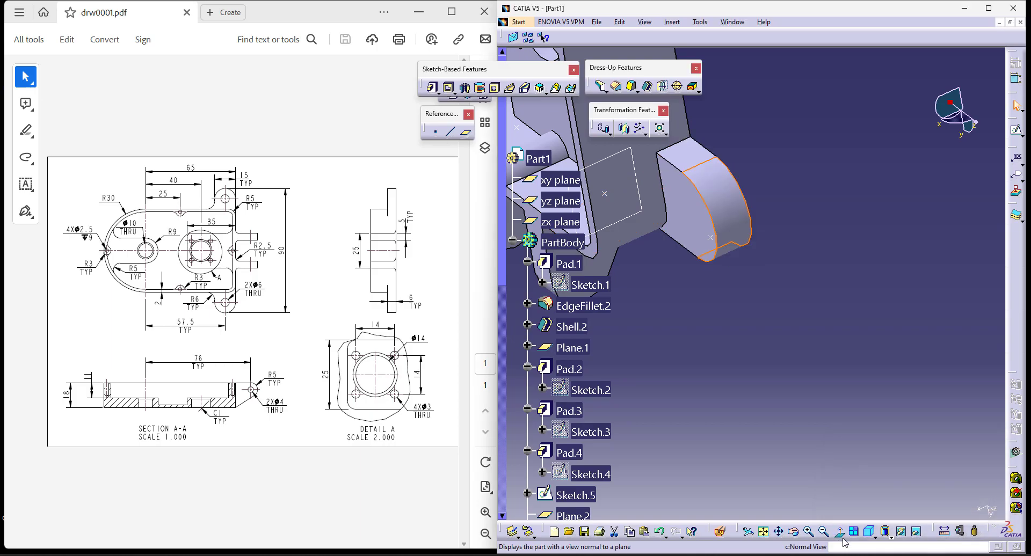
# - Place a hole on the lower mounting lug's front face and constrain its center concentric with the lug's rounded end
pyautogui.click(870, 532)
pyautogui.moveTo(689, 465); pyautogui.dragTo(815, 439, button='middle')
pyautogui.moveTo(881, 398); pyautogui.dragTo(893, 356, button='middle')
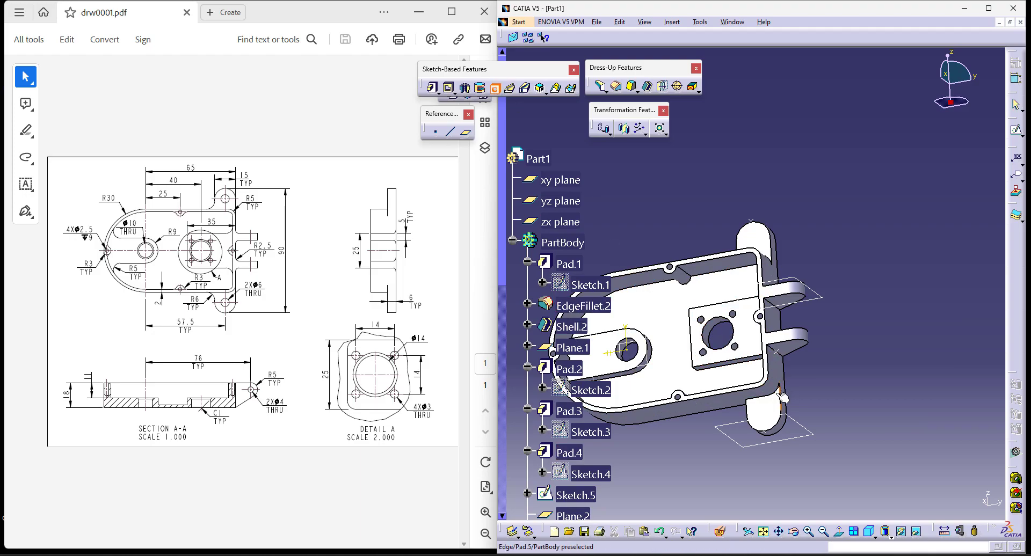
pyautogui.click(769, 416)
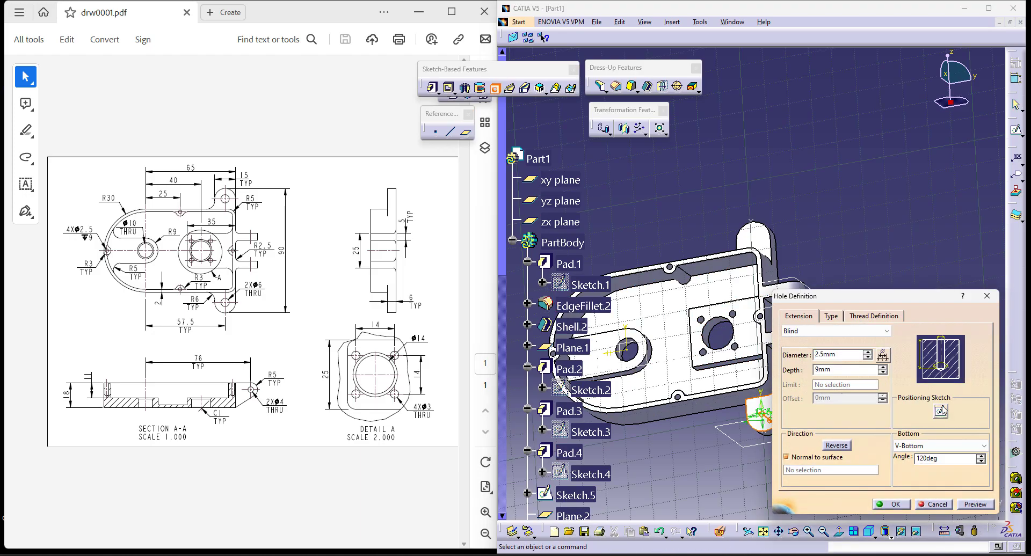
pyautogui.click(941, 411)
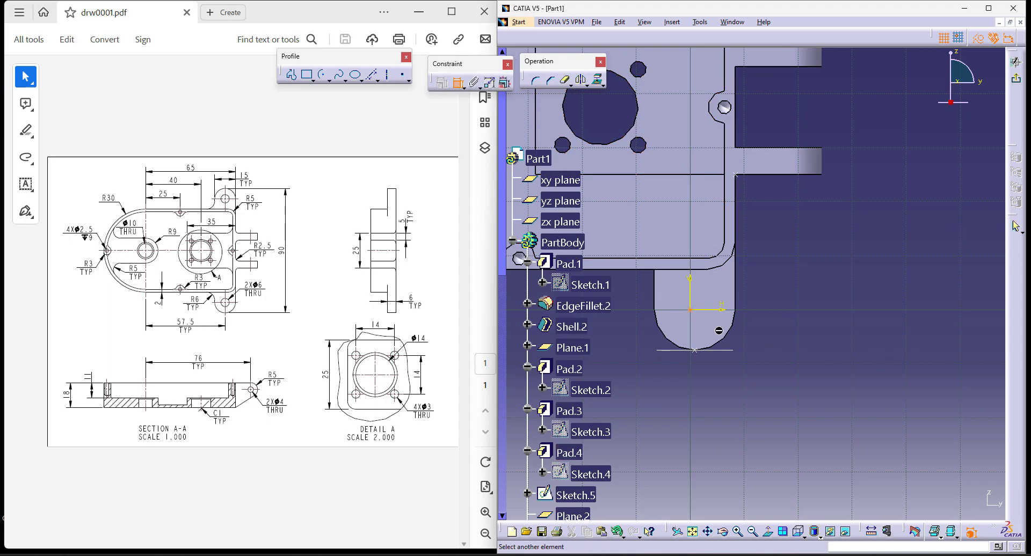
pyautogui.rightClick(841, 351)
pyautogui.click(896, 429)
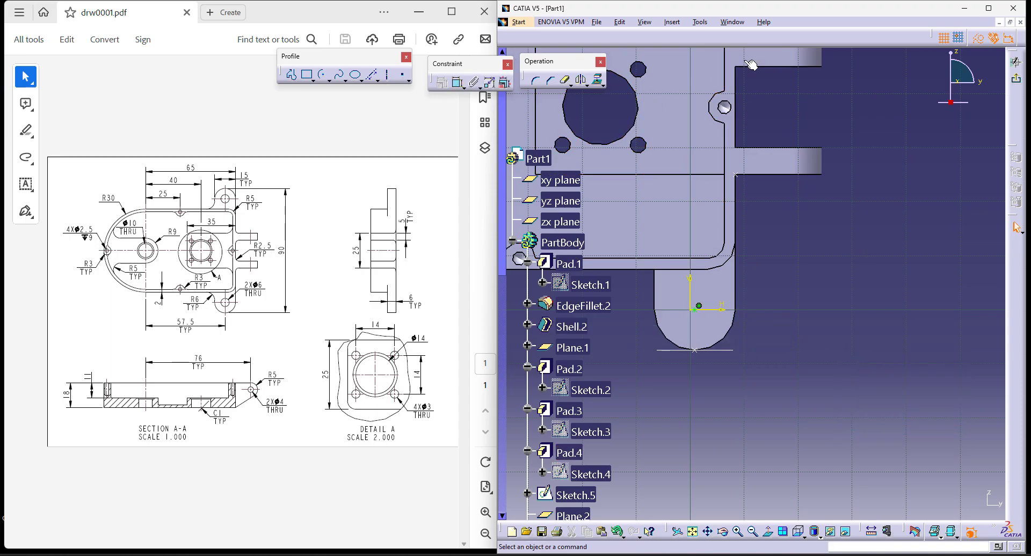
# - Set the lower mounting lug's hole to Up To Next with a 6 mm diameter
pyautogui.click(1016, 81)
pyautogui.click(838, 331)
pyautogui.click(853, 356)
pyautogui.click(838, 331)
pyautogui.click(844, 349)
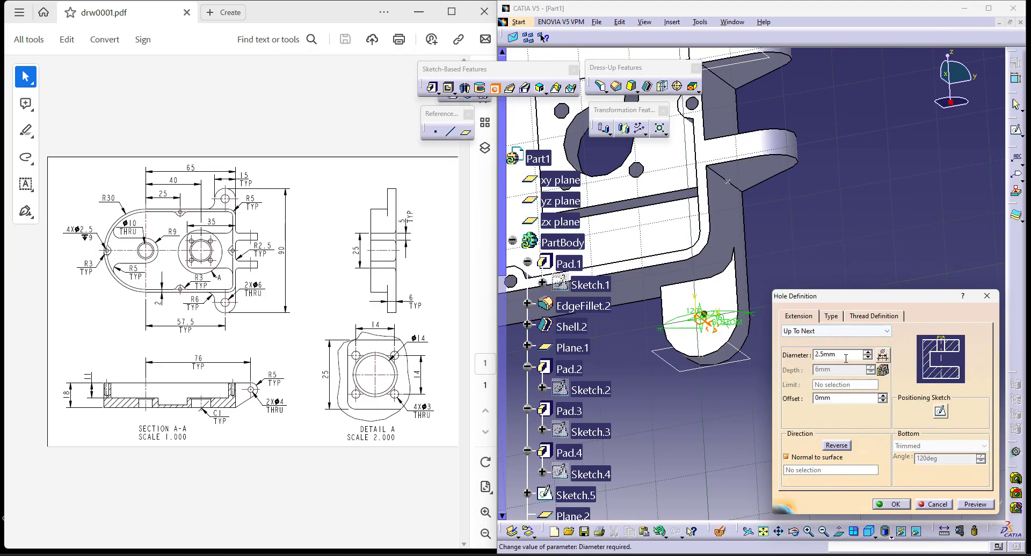
pyautogui.click(845, 355)
pyautogui.write('6')
pyautogui.press('Return')
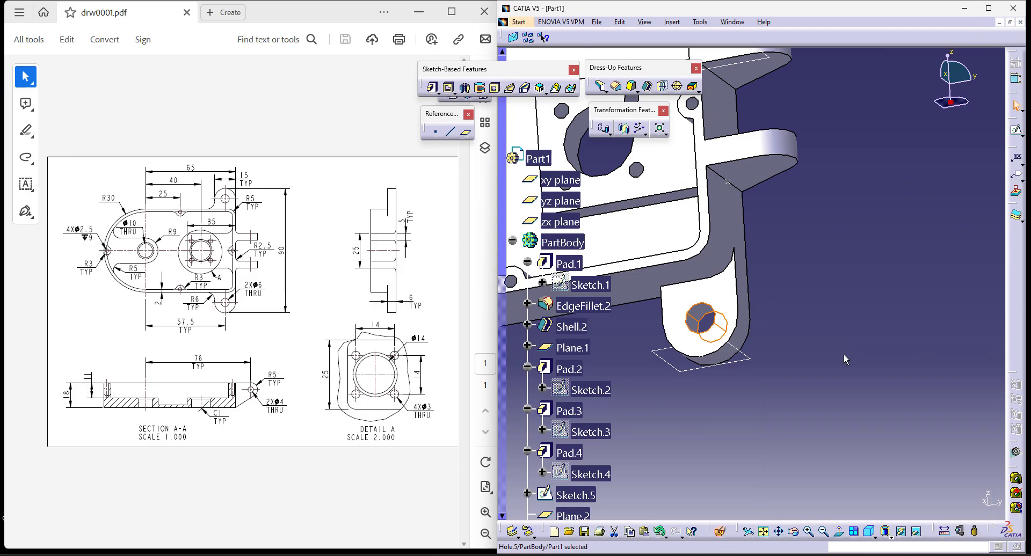
# - Mirror the 6 mm lug hole about the xy plane onto the upper mounting lug
pyautogui.click(624, 129)
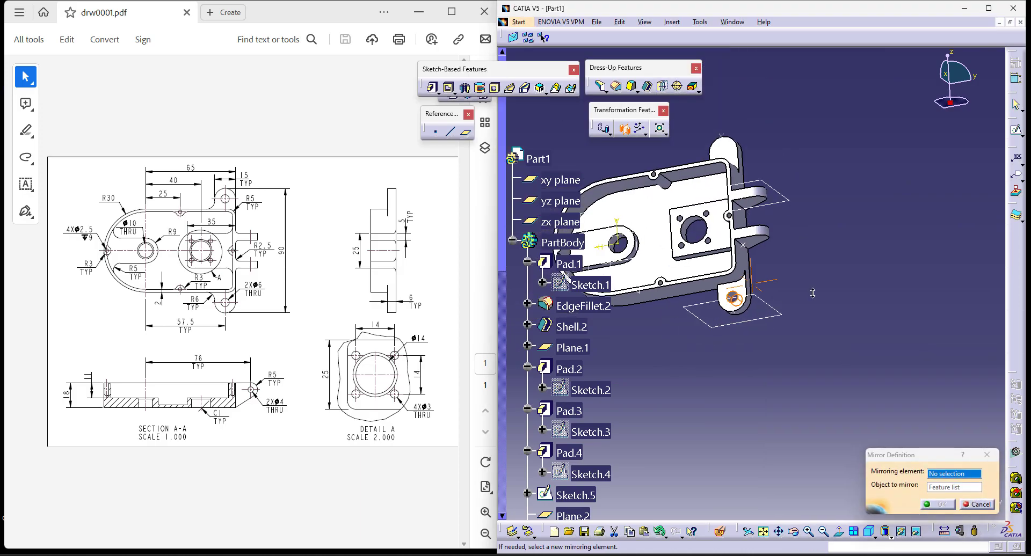
pyautogui.moveTo(646, 387); pyautogui.dragTo(652, 267, button='middle')
pyautogui.click(640, 219)
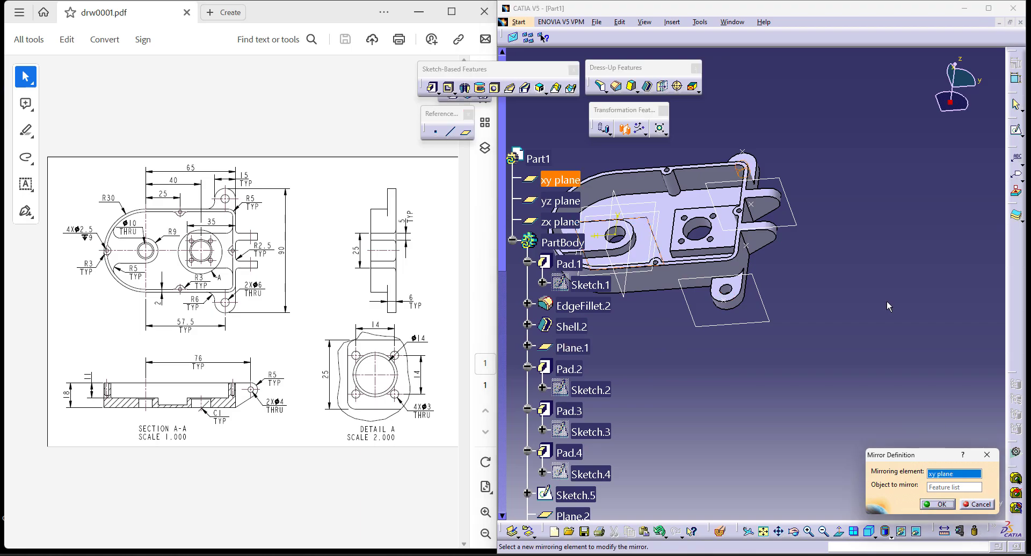
pyautogui.click(939, 505)
# - Add an Up To Next hole through the lower hinge ear, concentric with its rounded end, using the drawing's 4 mm diameter
pyautogui.keyDown('ctrl'); pyautogui.moveTo(893, 374); pyautogui.dragTo(843, 225, button='middle'); pyautogui.keyUp('ctrl')
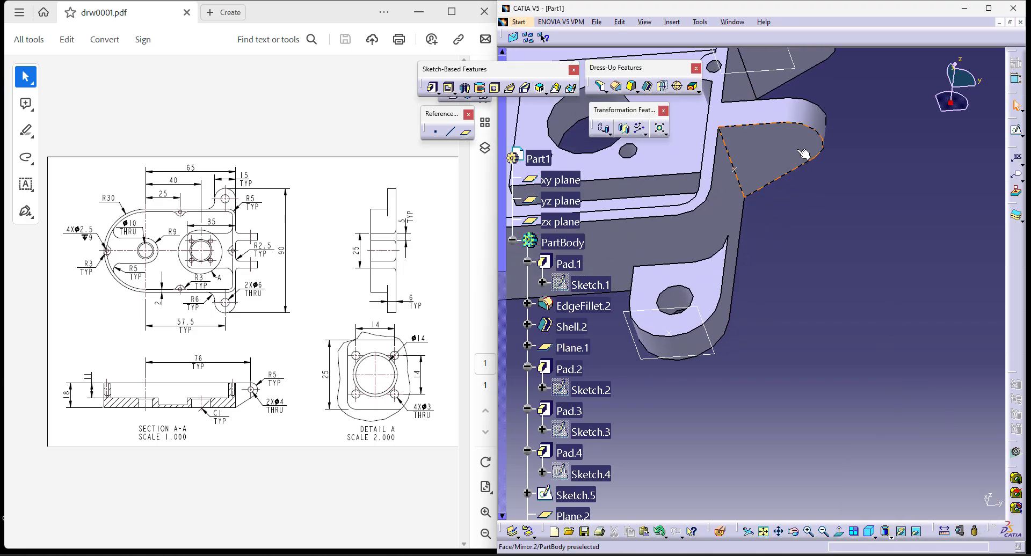
pyautogui.click(801, 152)
pyautogui.click(495, 87)
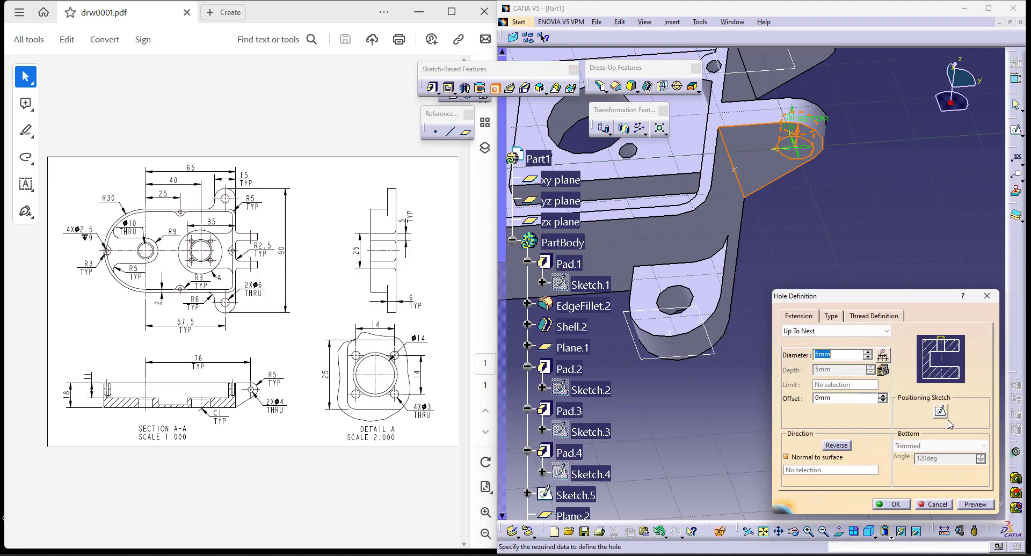
pyautogui.click(941, 412)
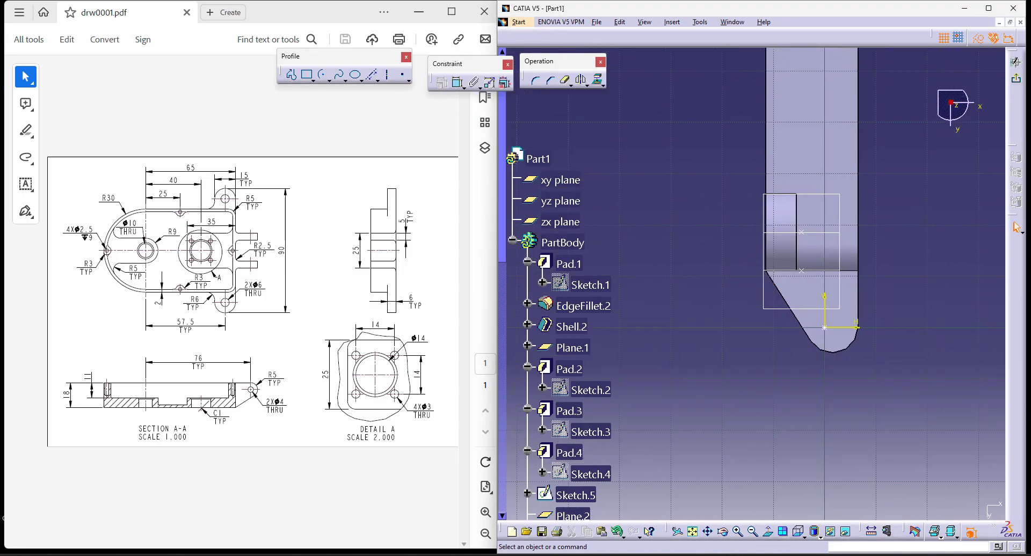
pyautogui.click(457, 82)
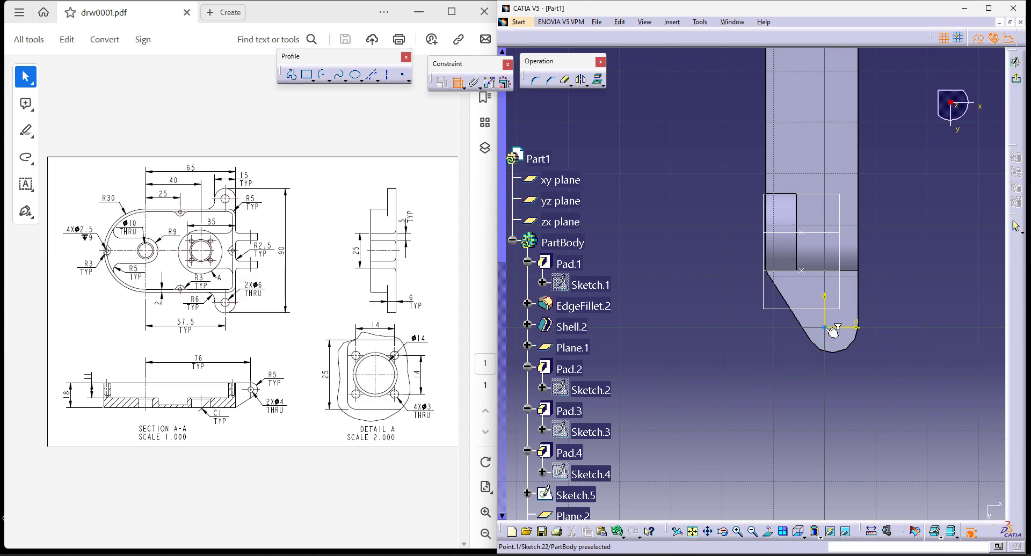
pyautogui.rightClick(851, 357)
pyautogui.click(923, 364)
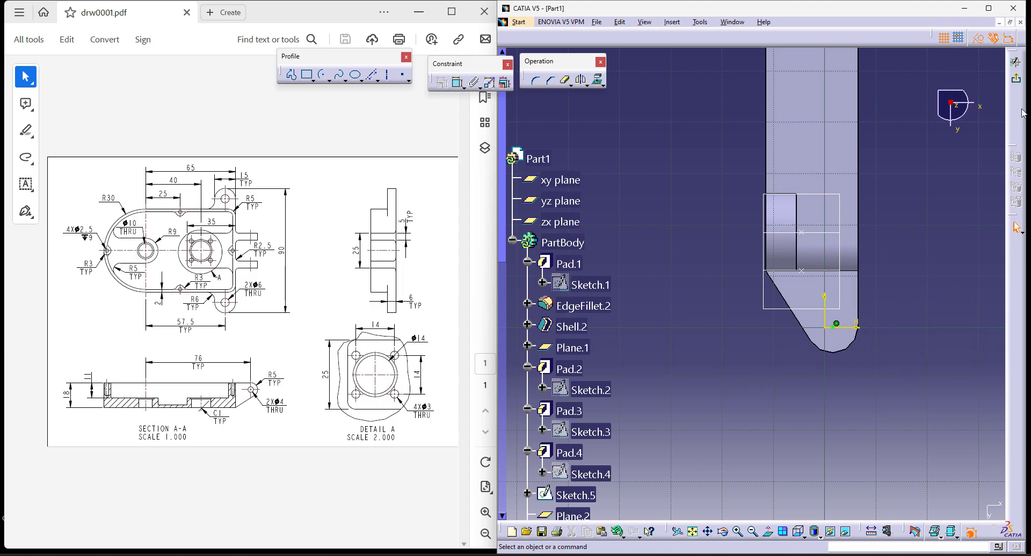
pyautogui.click(1016, 83)
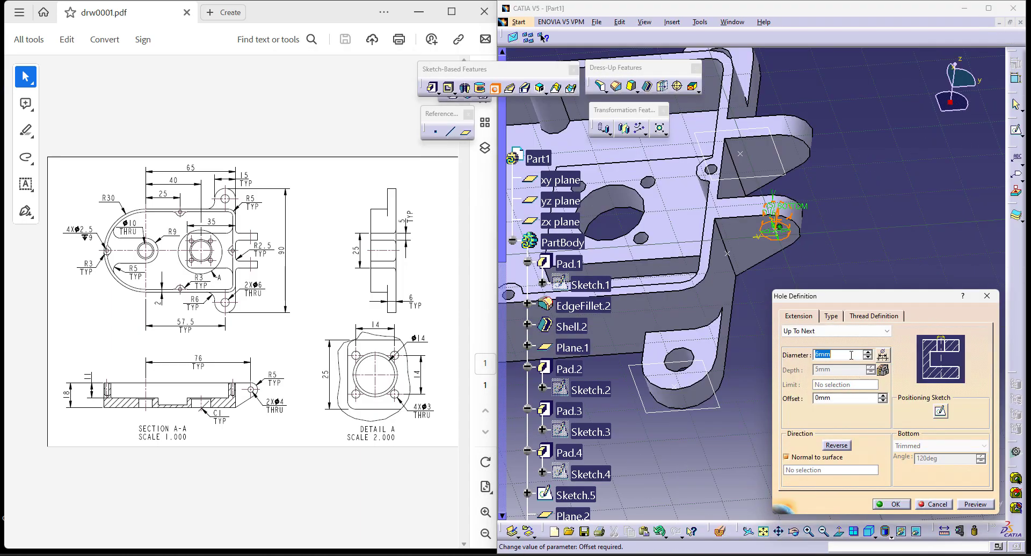
pyautogui.press('Return')
# - Mirror the hinge ear hole about the xy plane onto the other ear
pyautogui.click(624, 129)
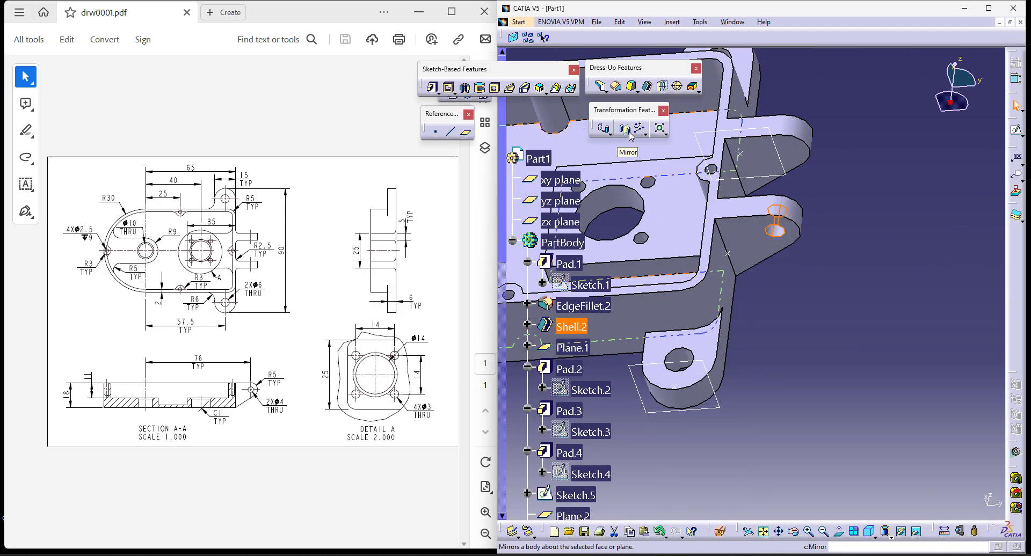
pyautogui.moveTo(543, 282); pyautogui.dragTo(780, 289, button='middle')
pyautogui.scroll(1, 698, 249)
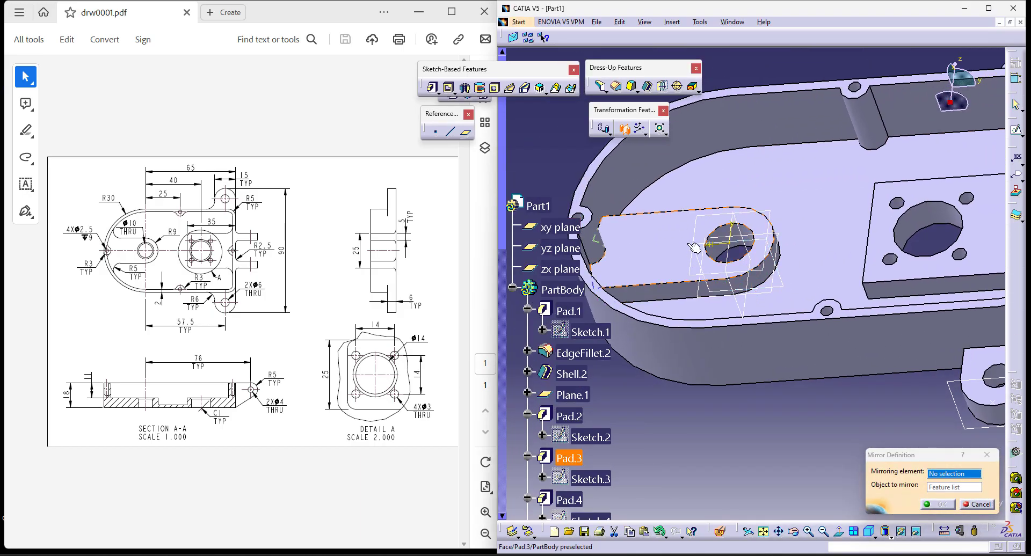
pyautogui.click(698, 244)
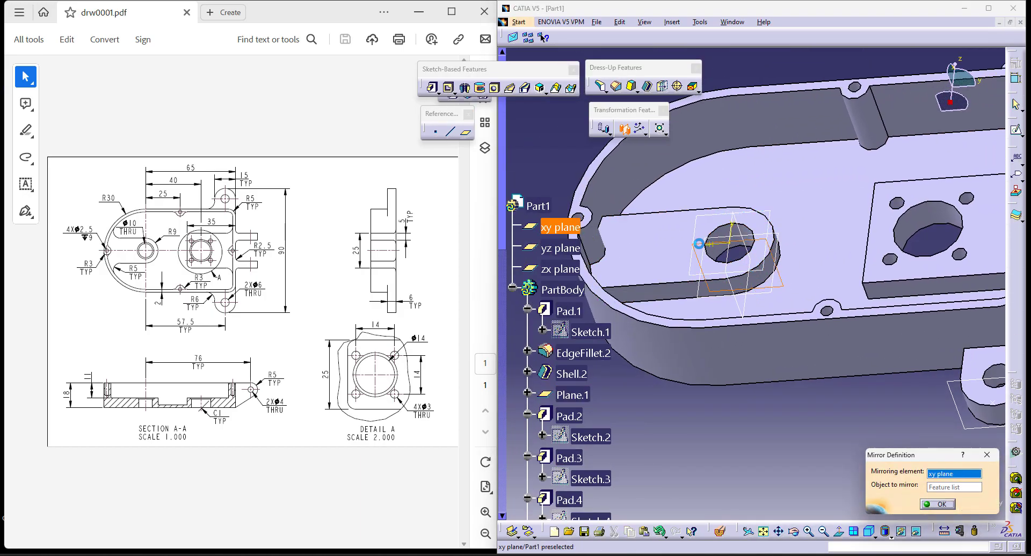
pyautogui.click(937, 504)
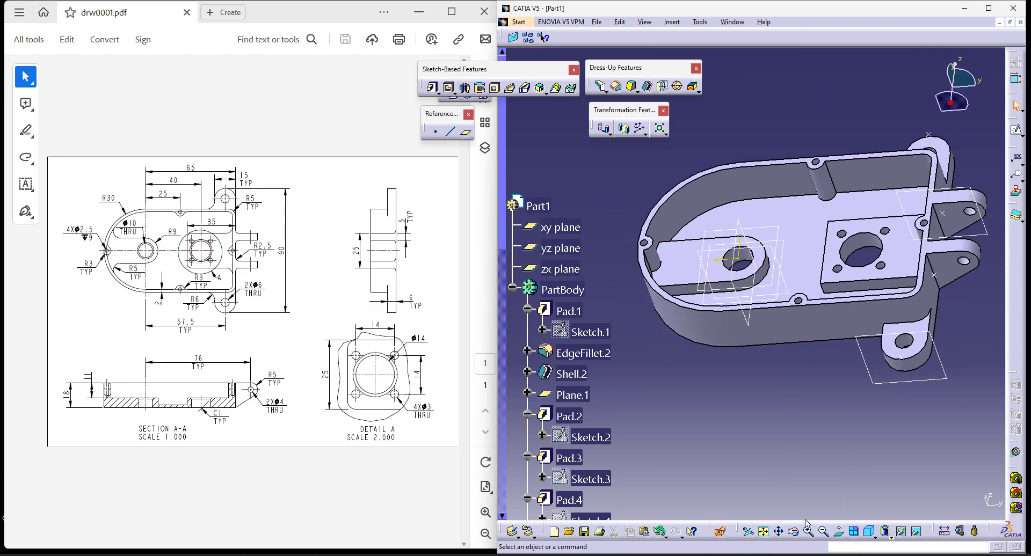
pyautogui.click(871, 533)
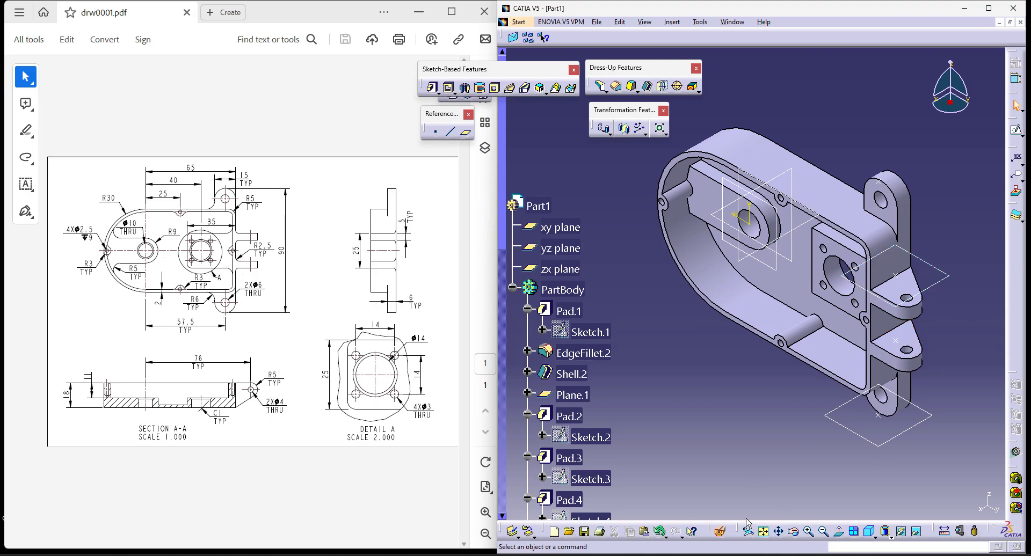
# - Start a 5 mm Edge Fillet with the two corner edges where the round-ended pad meets the housing's inner wall
pyautogui.moveTo(744, 400); pyautogui.dragTo(860, 360, button='middle')
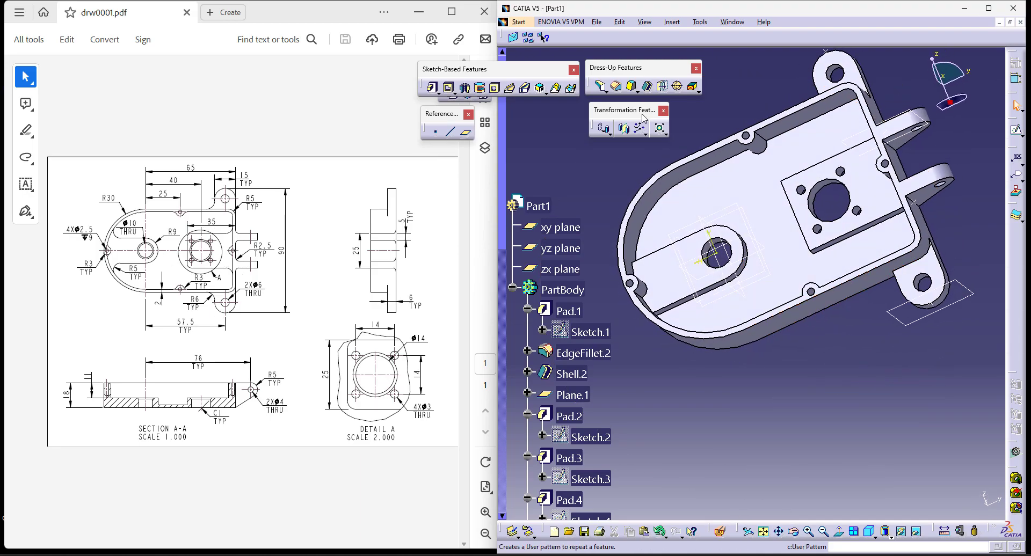
pyautogui.click(608, 91)
pyautogui.moveTo(784, 361)
pyautogui.mouseDown(button='middle')
pyautogui.moveTo(686, 364)
pyautogui.moveTo(681, 323)
pyautogui.moveTo(768, 350)
pyautogui.mouseUp(button='middle')
pyautogui.click(600, 265)
pyautogui.moveTo(613, 295); pyautogui.dragTo(690, 358, button='middle')
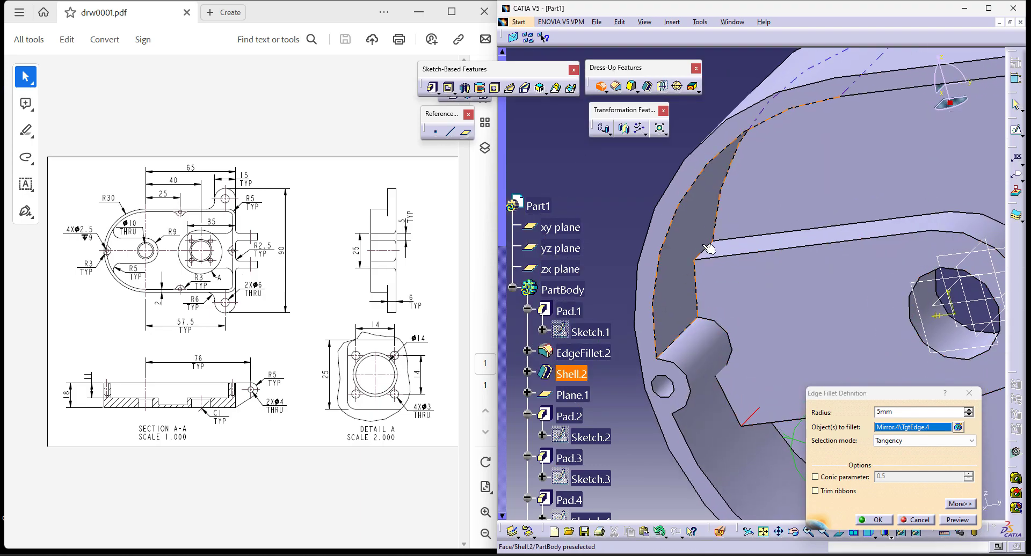
pyautogui.click(706, 249)
pyautogui.moveTo(688, 249); pyautogui.dragTo(688, 326, button='middle')
# - Add the two corner edges where the rectangular pad meets the inner wall to the 5 mm Edge Fillet and apply it
pyautogui.moveTo(904, 319); pyautogui.dragTo(816, 237, button='middle')
pyautogui.click(815, 234)
pyautogui.moveTo(687, 226); pyautogui.dragTo(778, 322, button='middle')
pyautogui.moveTo(819, 226); pyautogui.dragTo(698, 196, button='middle')
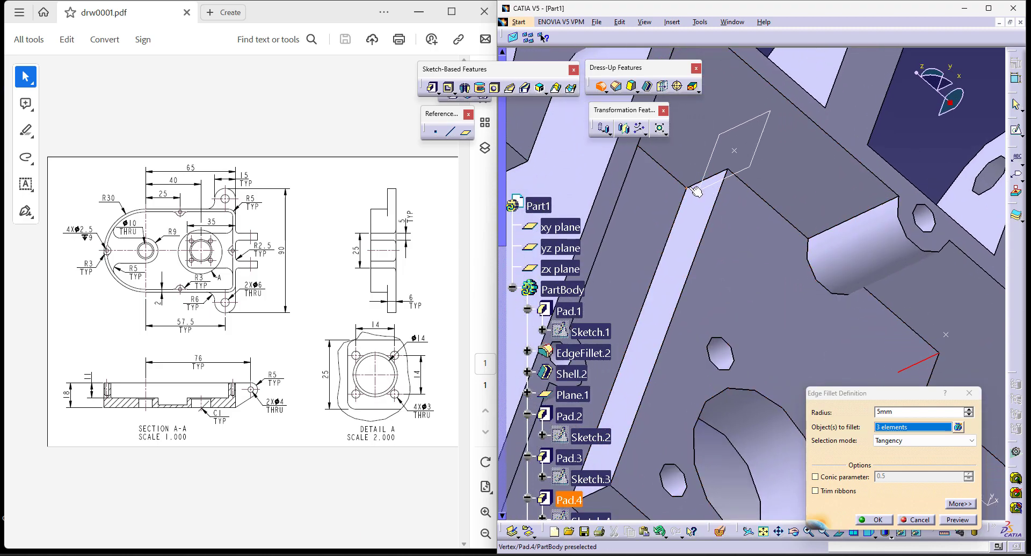
pyautogui.click(693, 187)
pyautogui.moveTo(745, 234); pyautogui.dragTo(731, 276, button='middle')
pyautogui.moveTo(801, 364); pyautogui.dragTo(740, 294, button='middle')
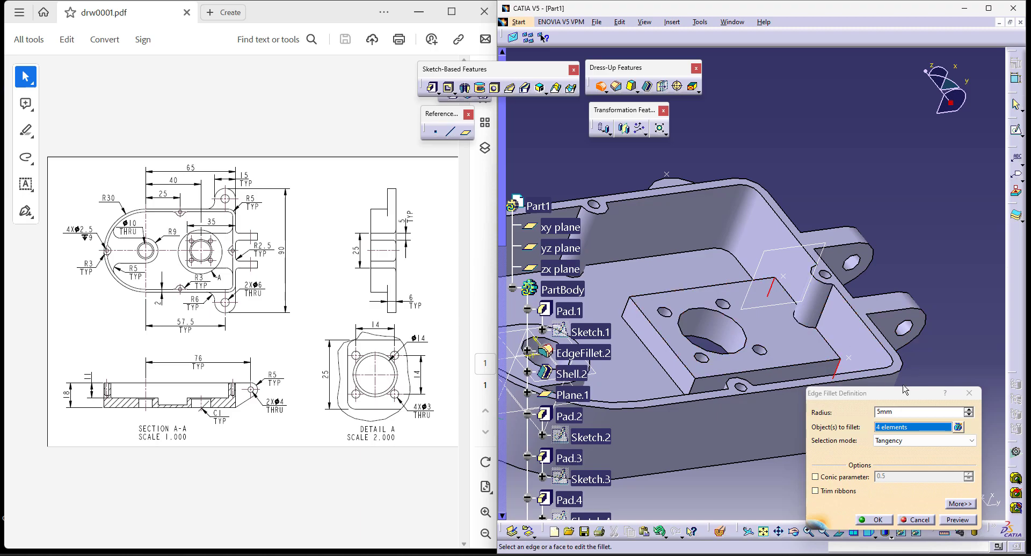
pyautogui.moveTo(806, 372); pyautogui.dragTo(829, 339, button='middle')
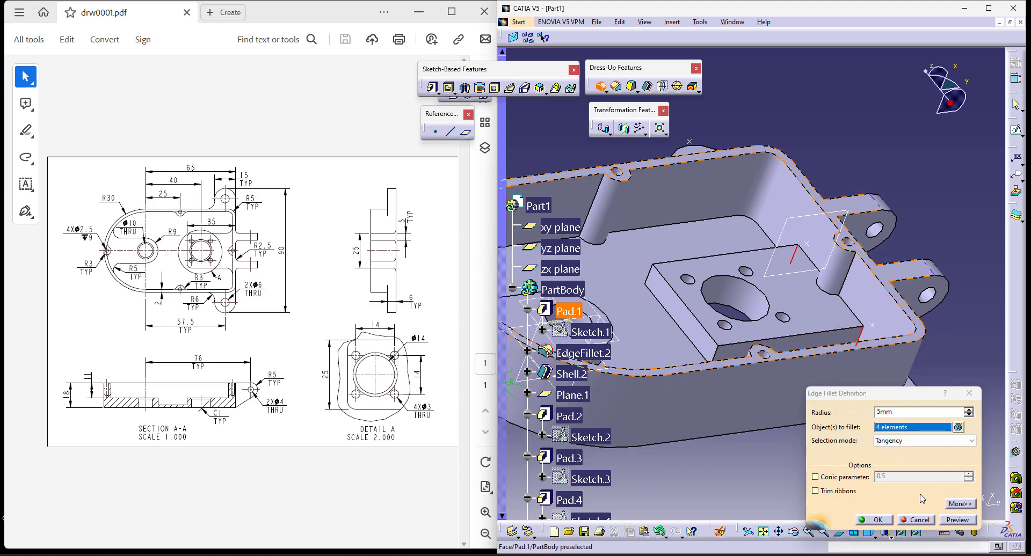
pyautogui.click(886, 521)
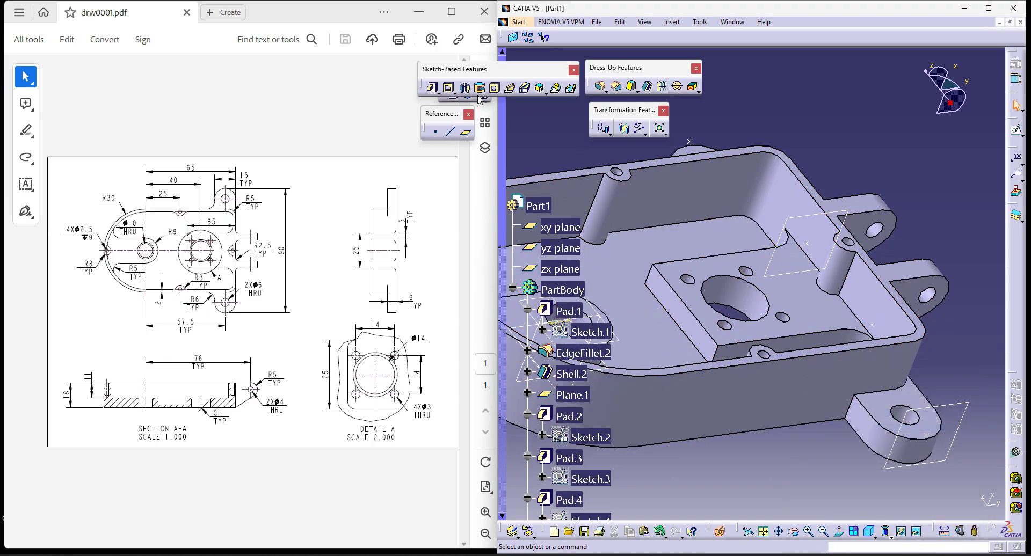
# - Apply a 5 mm Edge Fillet to the two edges where the mounting lugs join the housing's outer wall
pyautogui.click(600, 86)
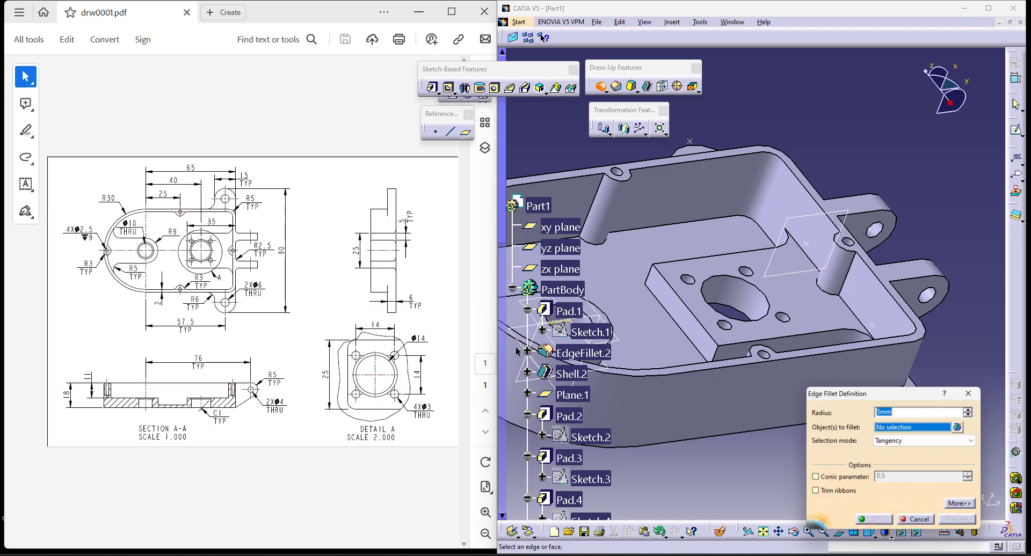
pyautogui.moveTo(774, 390); pyautogui.dragTo(711, 333, button='middle')
pyautogui.click(793, 354)
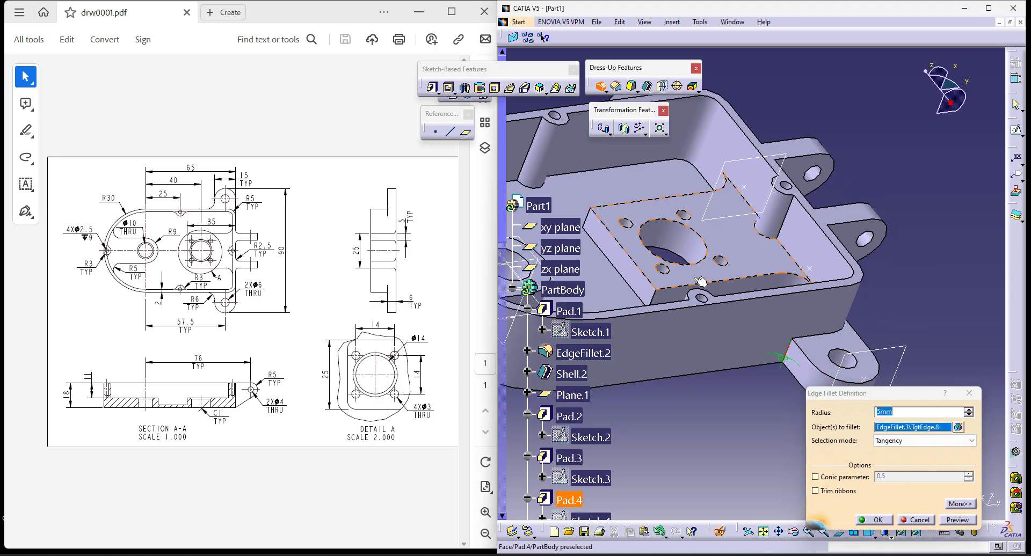
pyautogui.moveTo(794, 355); pyautogui.dragTo(670, 233, button='middle')
pyautogui.click(606, 163)
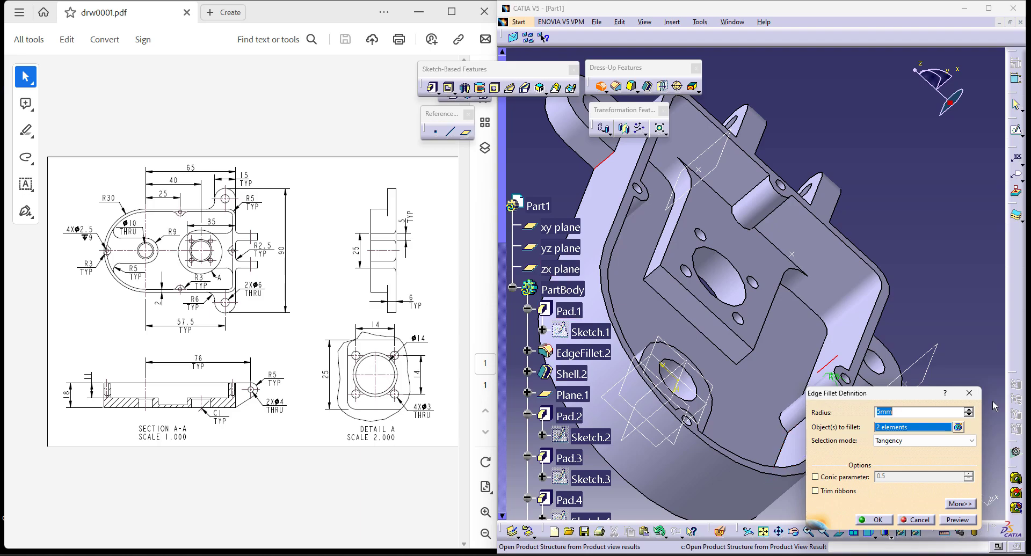
pyautogui.press('Return')
# - Apply a 3 mm Edge Fillet to the edges where the rim's screw bosses blend into the inner wall
pyautogui.moveTo(960, 298); pyautogui.dragTo(932, 210, button='middle')
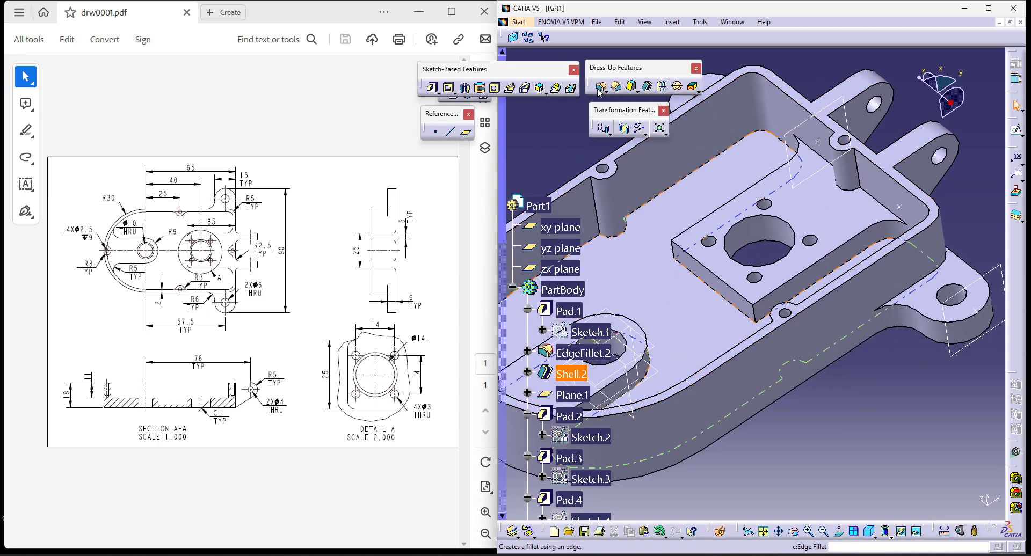
pyautogui.click(600, 91)
pyautogui.click(595, 201)
pyautogui.moveTo(768, 186); pyautogui.dragTo(720, 454, button='middle')
pyautogui.click(669, 220)
pyautogui.click(819, 125)
pyautogui.click(831, 147)
pyautogui.click(764, 145)
pyautogui.click(758, 282)
pyautogui.click(709, 442)
pyautogui.moveTo(662, 414); pyautogui.dragTo(720, 463, button='middle')
pyautogui.click(662, 358)
pyautogui.moveTo(662, 358); pyautogui.dragTo(699, 376, button='middle')
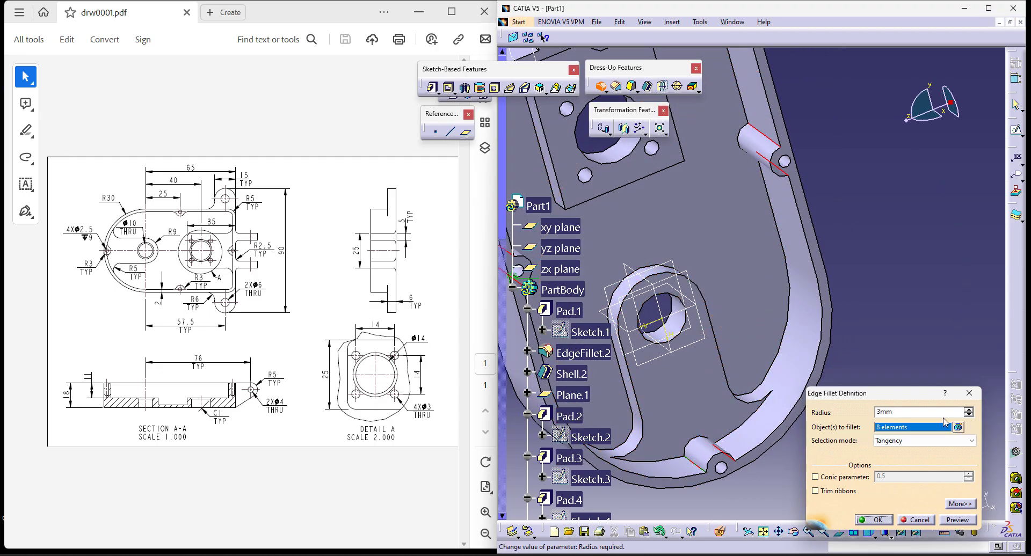
pyautogui.press('Return')
# - Edit EdgeFillet.5 to include the rectangular pad's two free corner edges in the 3 mm fillet
pyautogui.click(869, 532)
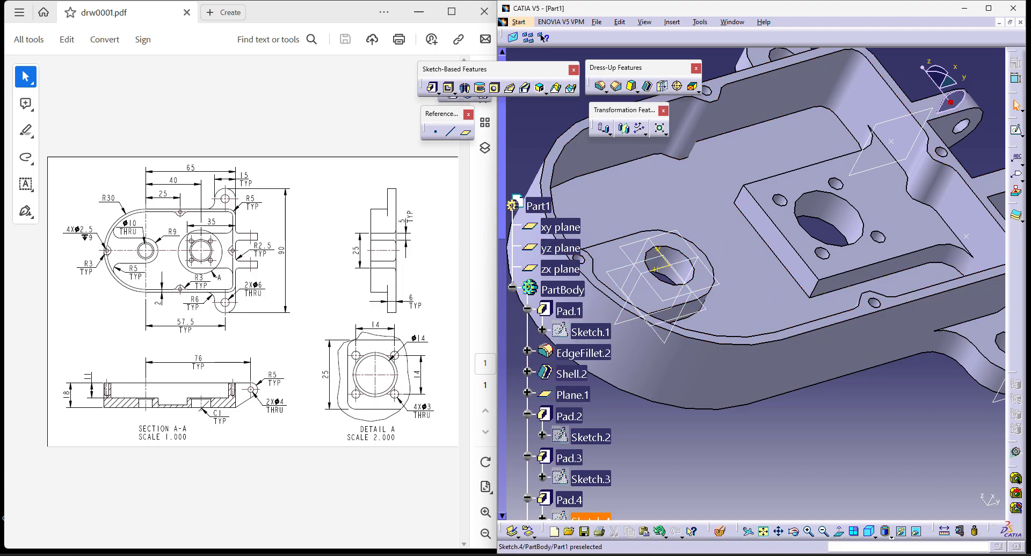
pyautogui.scroll(-7, 576, 495)
pyautogui.scroll(-6, 575, 494)
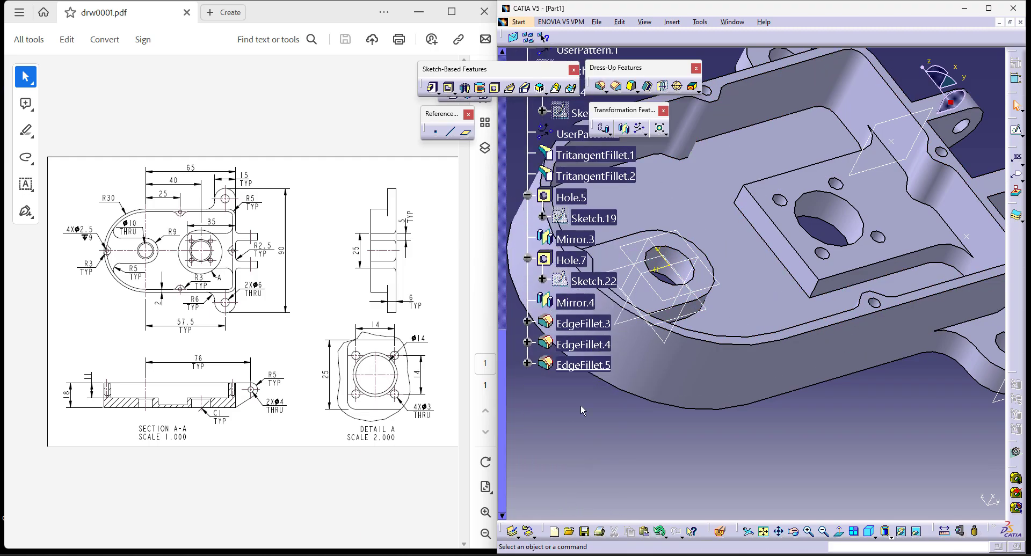
pyautogui.doubleClick(582, 367)
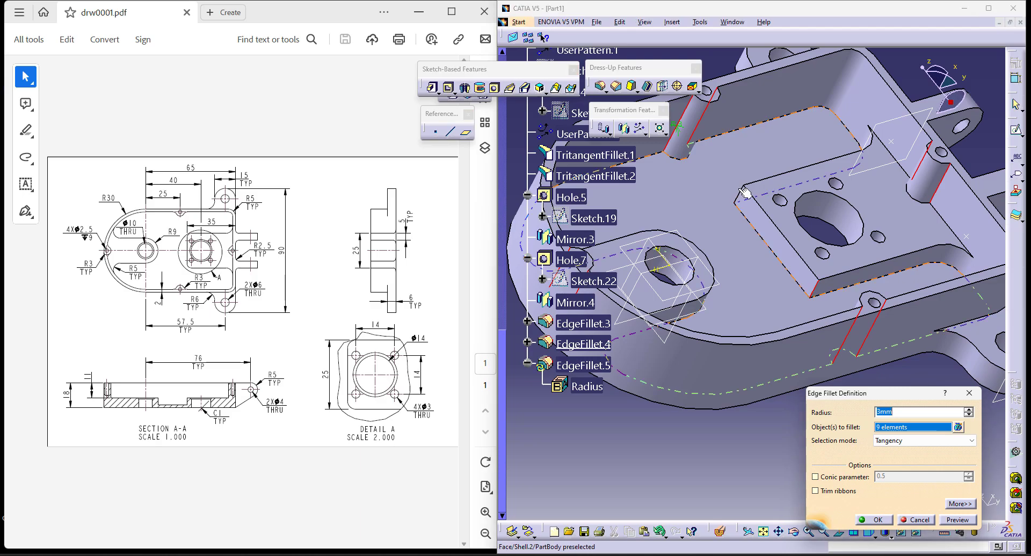
pyautogui.click(875, 520)
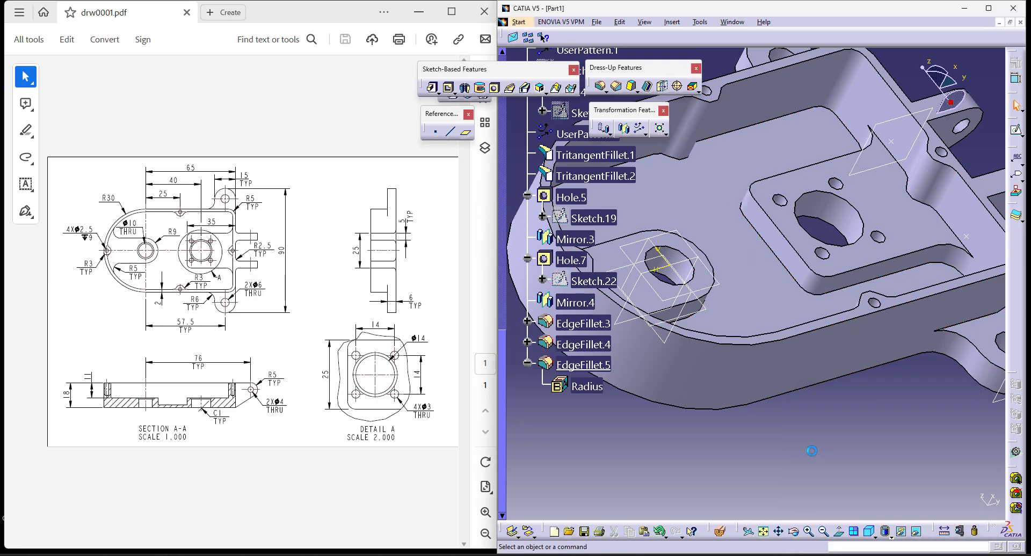
# - Apply a 2.5 mm Edge Fillet to the four edges where the two parallel hinge lugs meet the housing's flat end wall
pyautogui.moveTo(878, 236); pyautogui.dragTo(770, 318, button='middle')
pyautogui.moveTo(878, 285); pyautogui.dragTo(713, 372, button='middle')
pyautogui.moveTo(810, 297); pyautogui.dragTo(752, 342, button='middle')
pyautogui.click(602, 87)
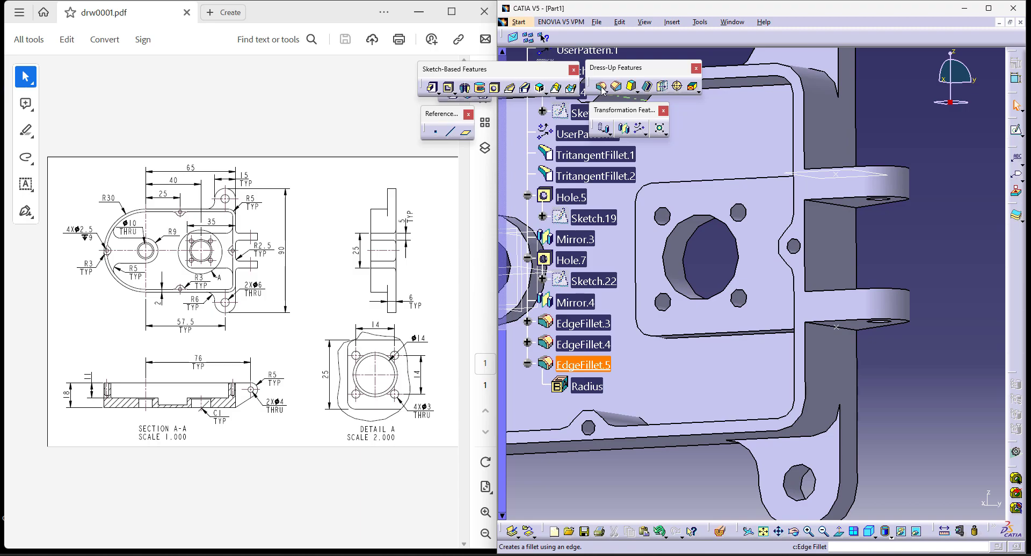
pyautogui.click(834, 330)
pyautogui.moveTo(833, 330); pyautogui.dragTo(810, 416, button='middle')
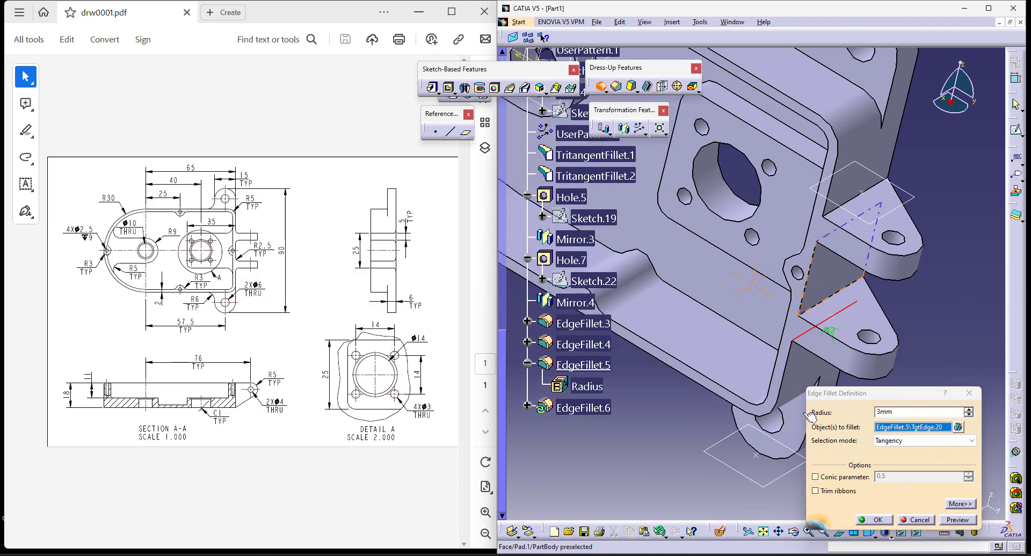
pyautogui.click(835, 302)
pyautogui.moveTo(846, 242); pyautogui.dragTo(825, 268, button='middle')
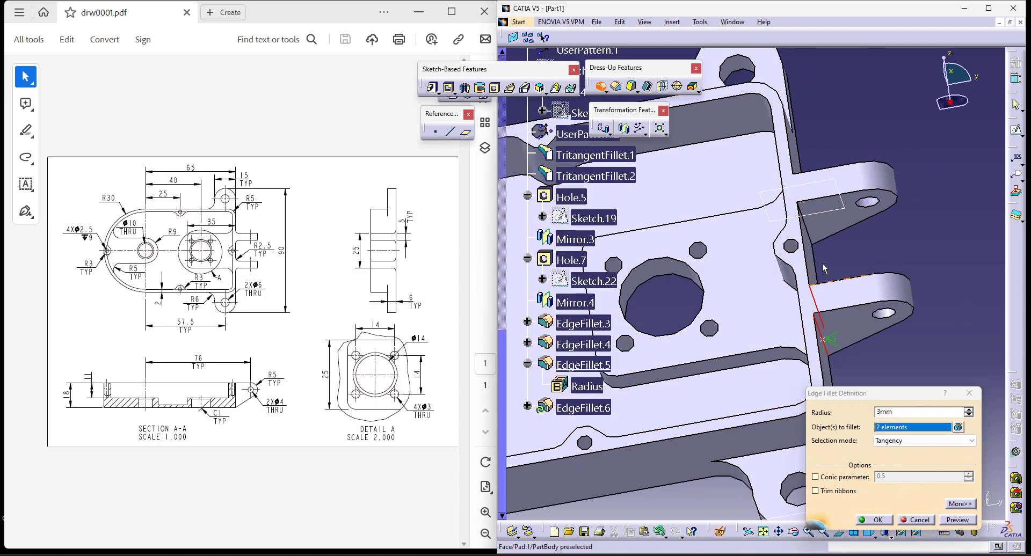
pyautogui.click(812, 231)
pyautogui.moveTo(813, 233); pyautogui.dragTo(773, 314, button='middle')
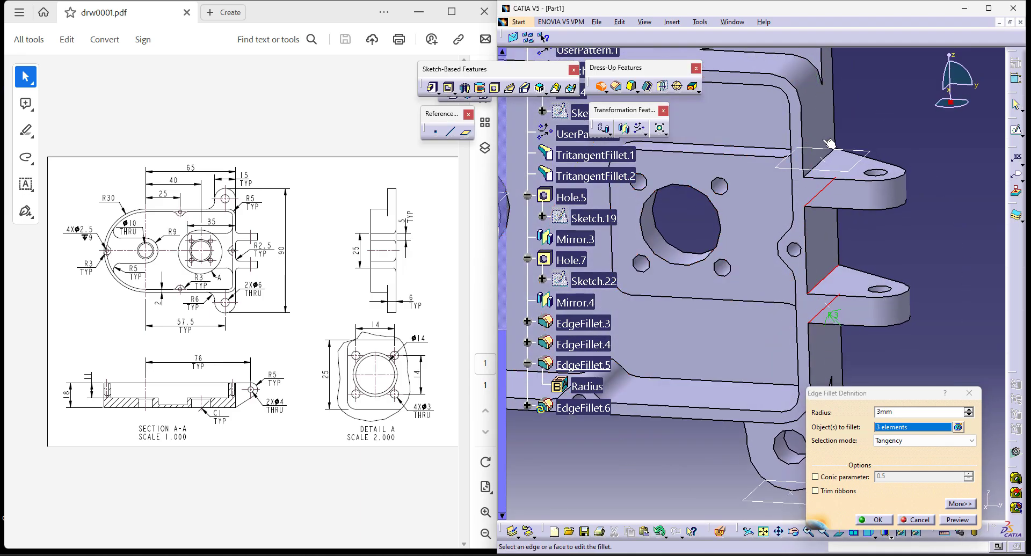
pyautogui.click(829, 155)
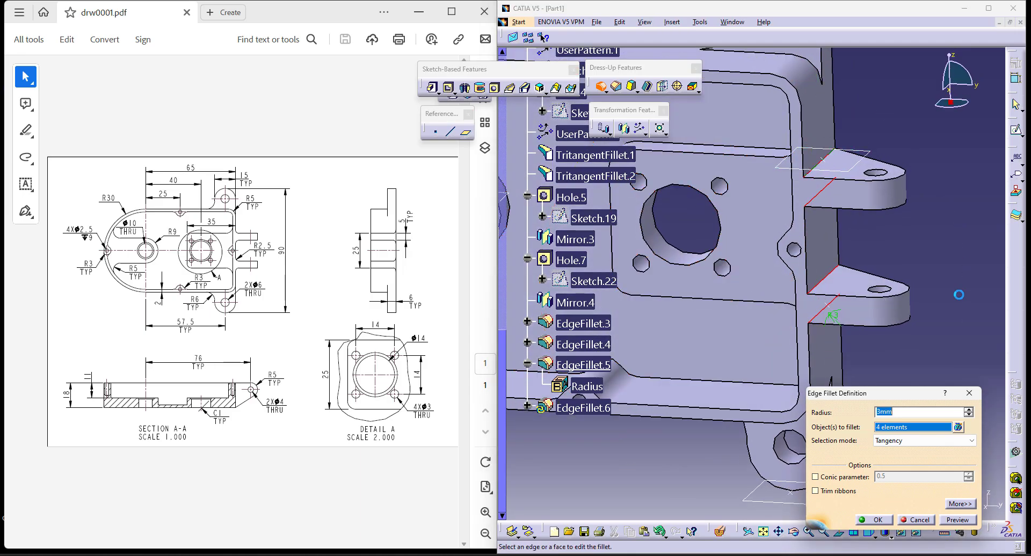
pyautogui.press('Return')
pyautogui.click(922, 404)
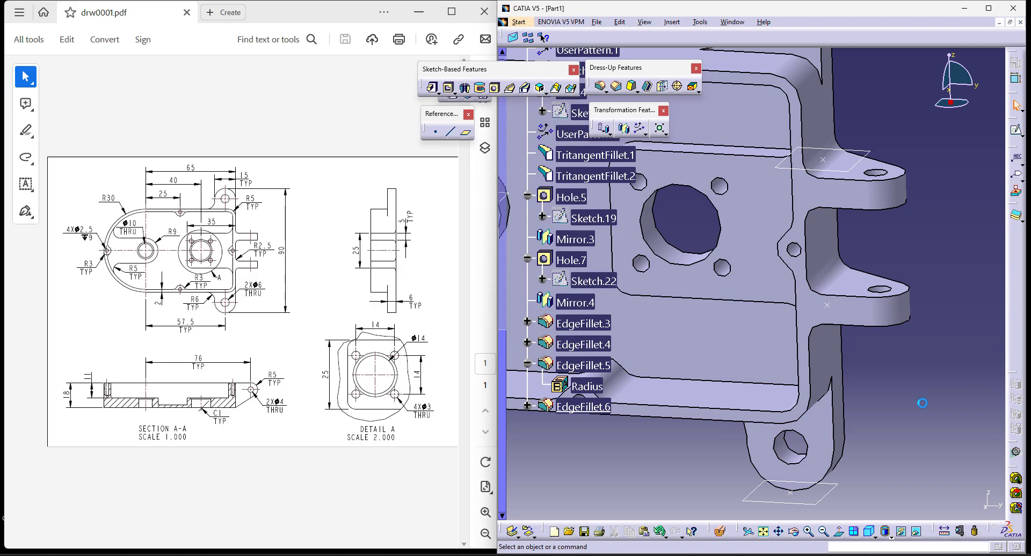
# - Chamfer the rims of the round boss's hole and the rectangular pad's large centre hole by 1 mm at 45 degrees
pyautogui.click(868, 532)
pyautogui.moveTo(775, 387); pyautogui.dragTo(711, 392, button='middle')
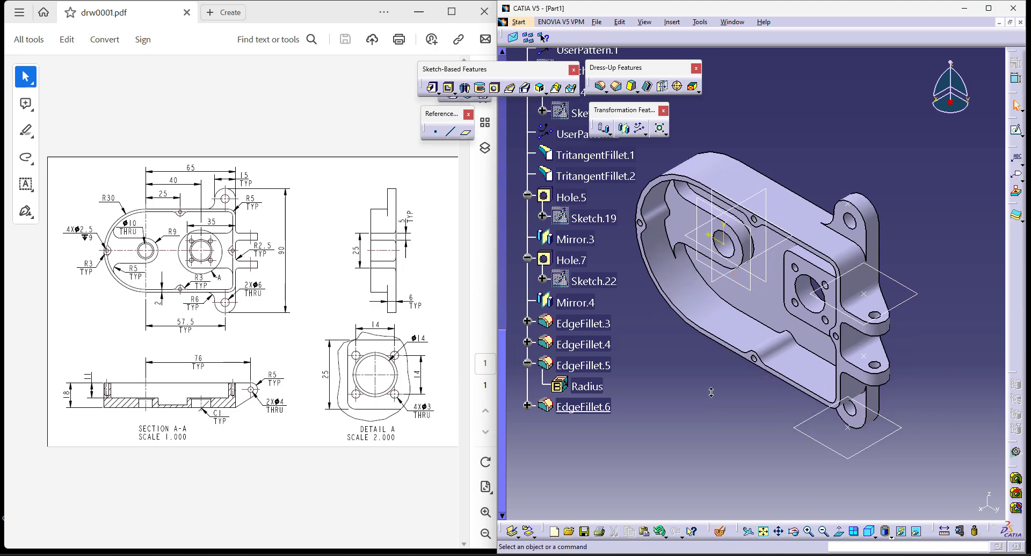
pyautogui.click(616, 86)
pyautogui.click(737, 260)
pyautogui.click(816, 309)
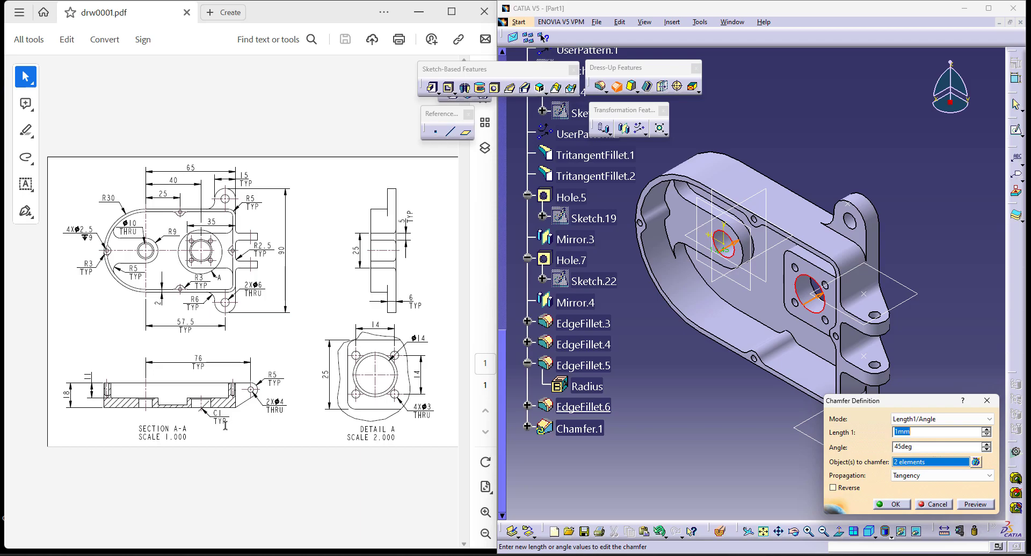
pyautogui.click(891, 504)
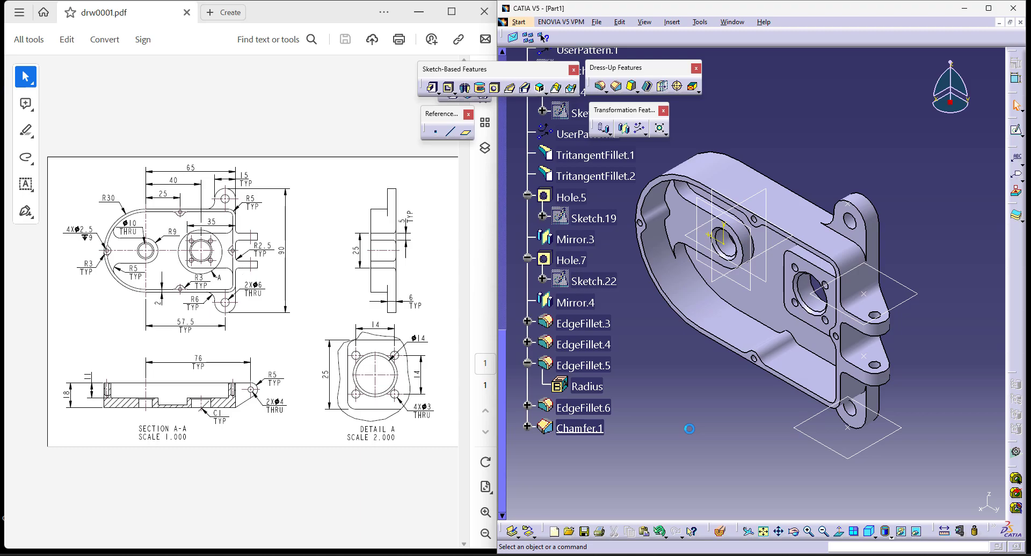
# - Inspect the housing's interior with a dynamic section cut, close the section and return to the isometric view
pyautogui.moveTo(690, 429); pyautogui.dragTo(858, 229, button='middle')
pyautogui.middleClick(776, 414)
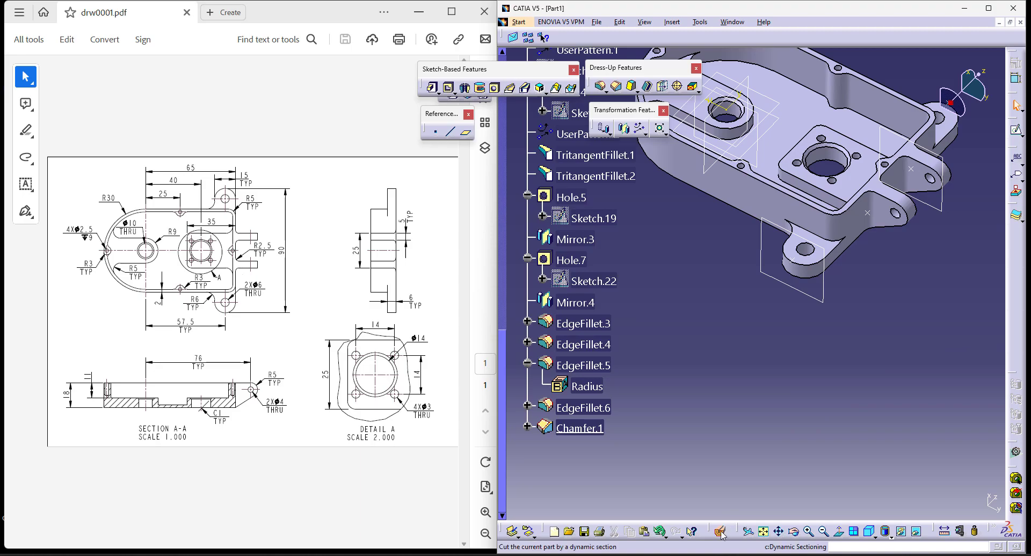
pyautogui.click(721, 532)
pyautogui.moveTo(707, 334); pyautogui.dragTo(769, 448, button='middle')
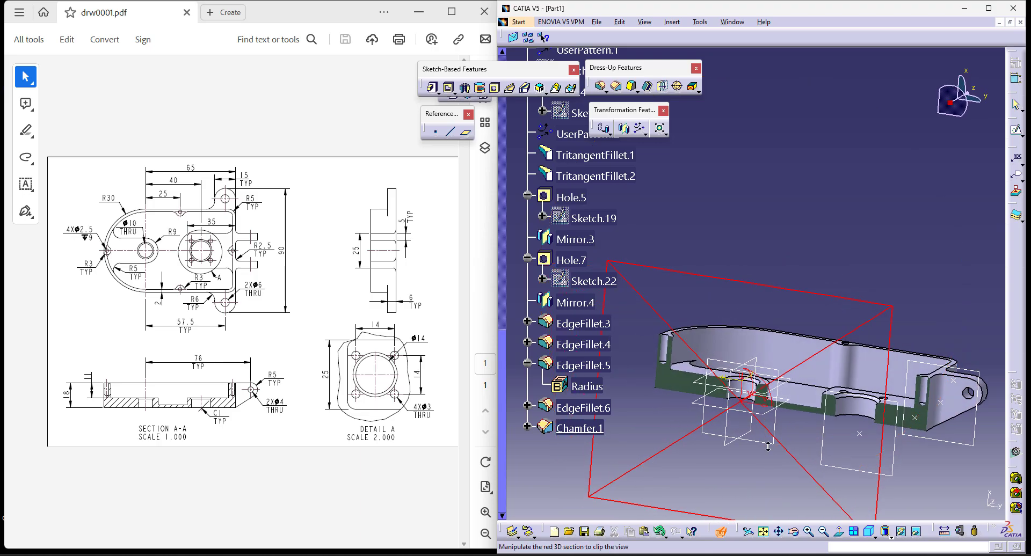
pyautogui.click(721, 532)
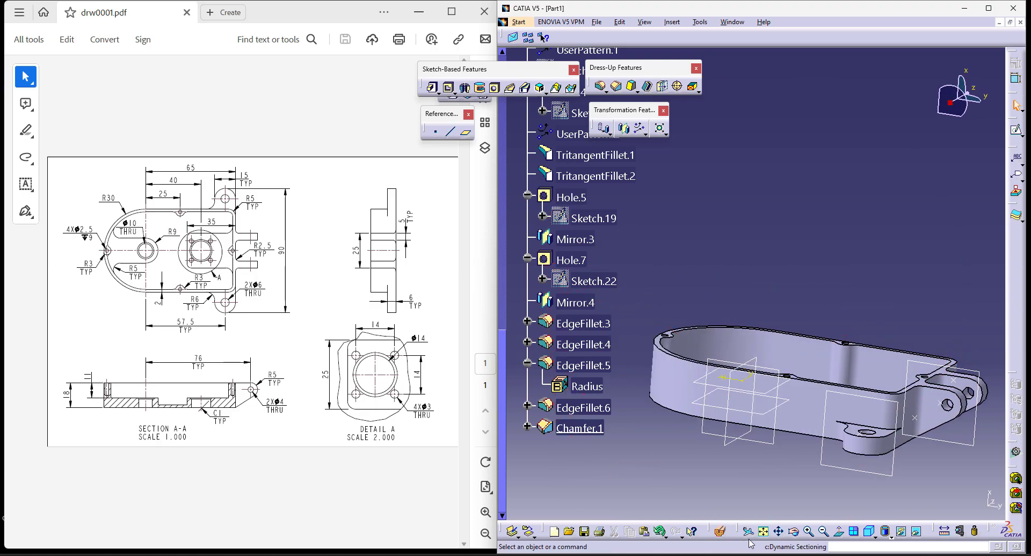
pyautogui.click(866, 534)
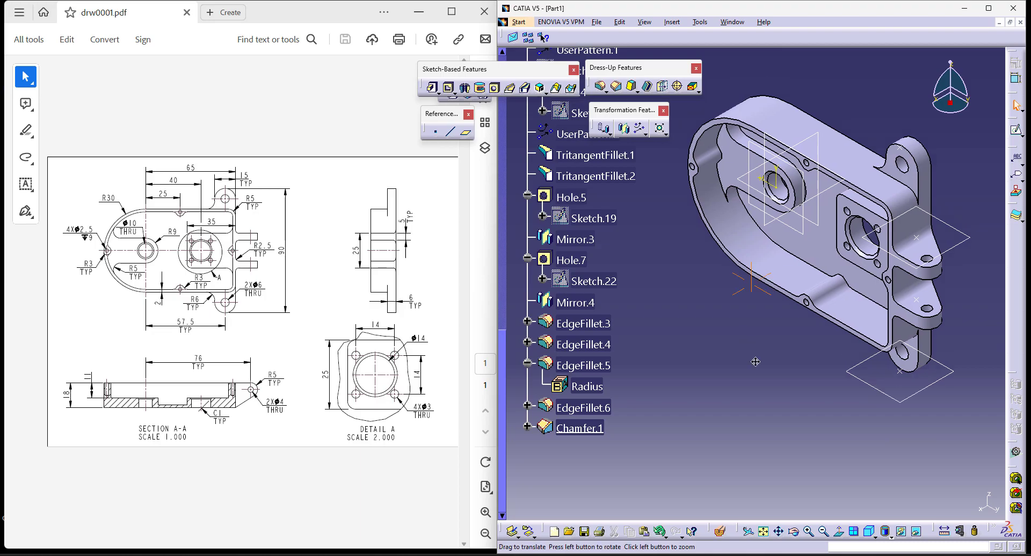